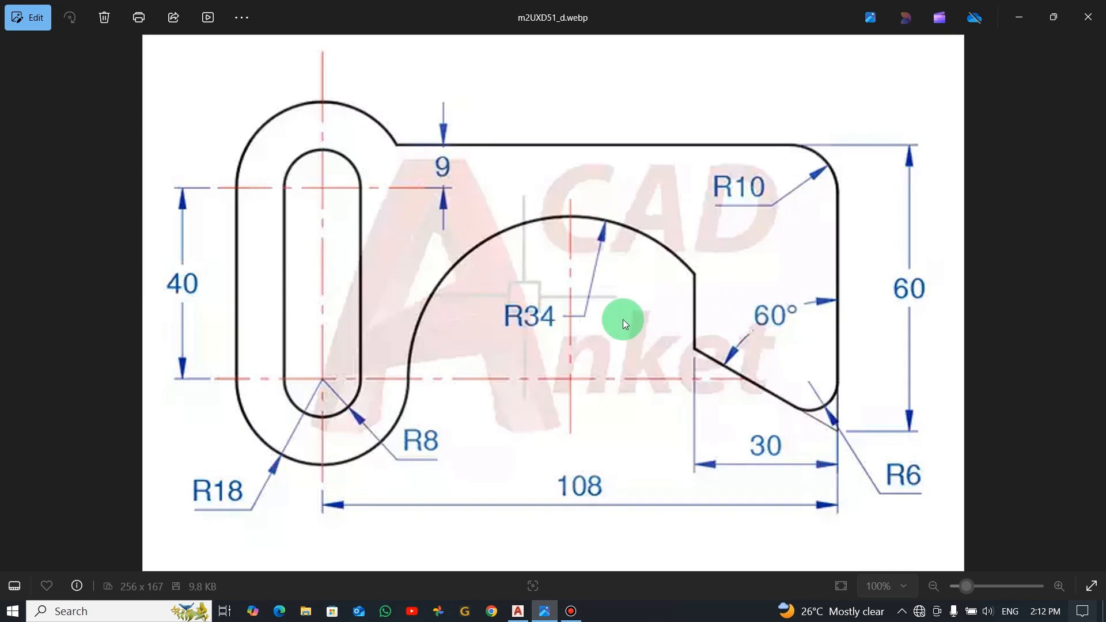
Step: Switch to AutoCAD, start a new blank drawing, and consult the reference image of the part for its dimensions
{"action": "key", "text": "alt+Tab"}
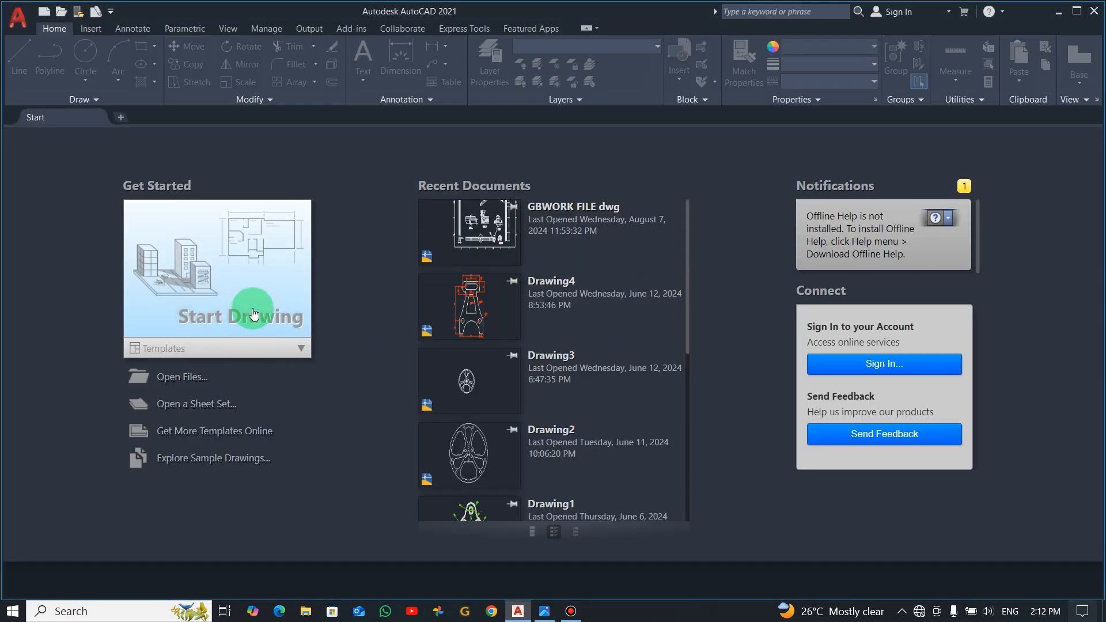
{"action": "left_click", "coordinate": [254, 314]}
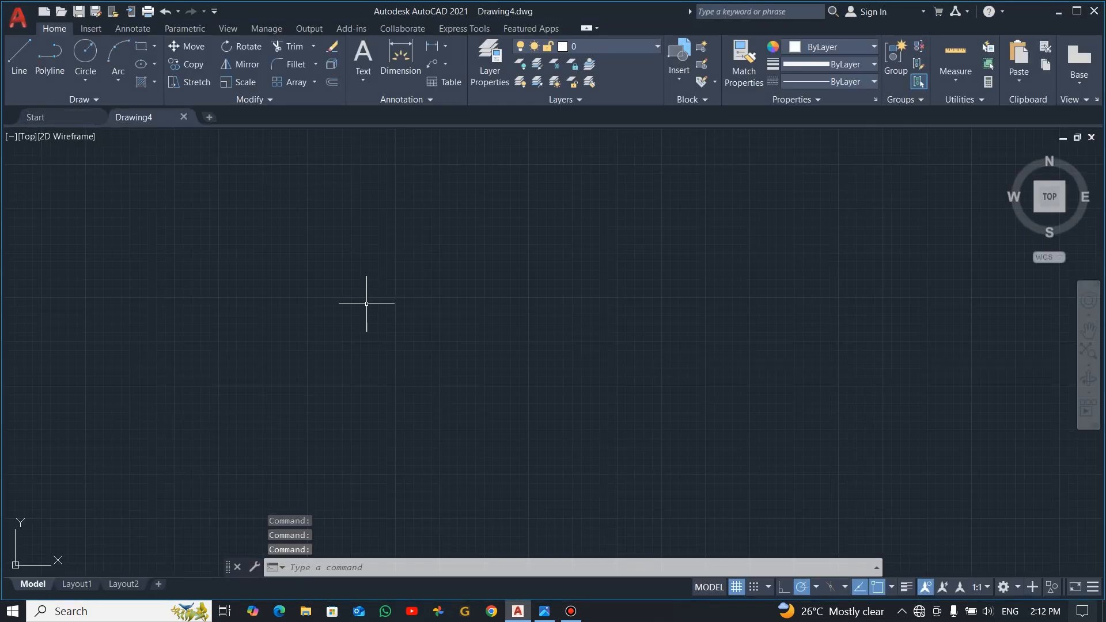
{"action": "key", "text": "alt+Tab"}
{"action": "left_click", "coordinate": [474, 265]}
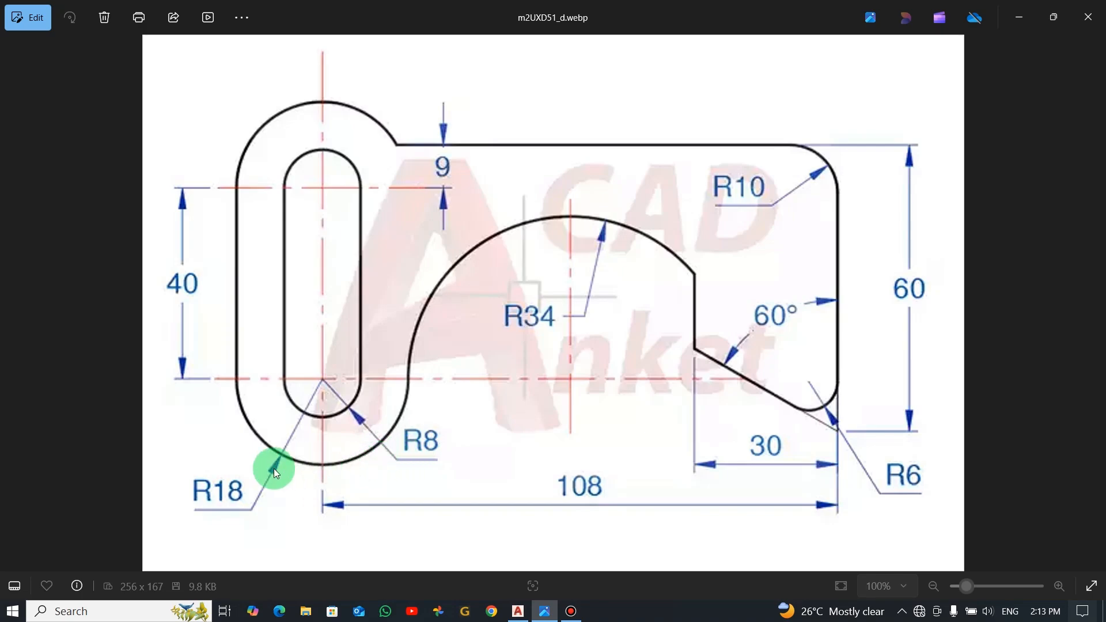
Step: Return to AutoCAD and draw a circle of radius 8 in the upper middle of the drawing area
{"action": "key", "text": "alt+Tab"}
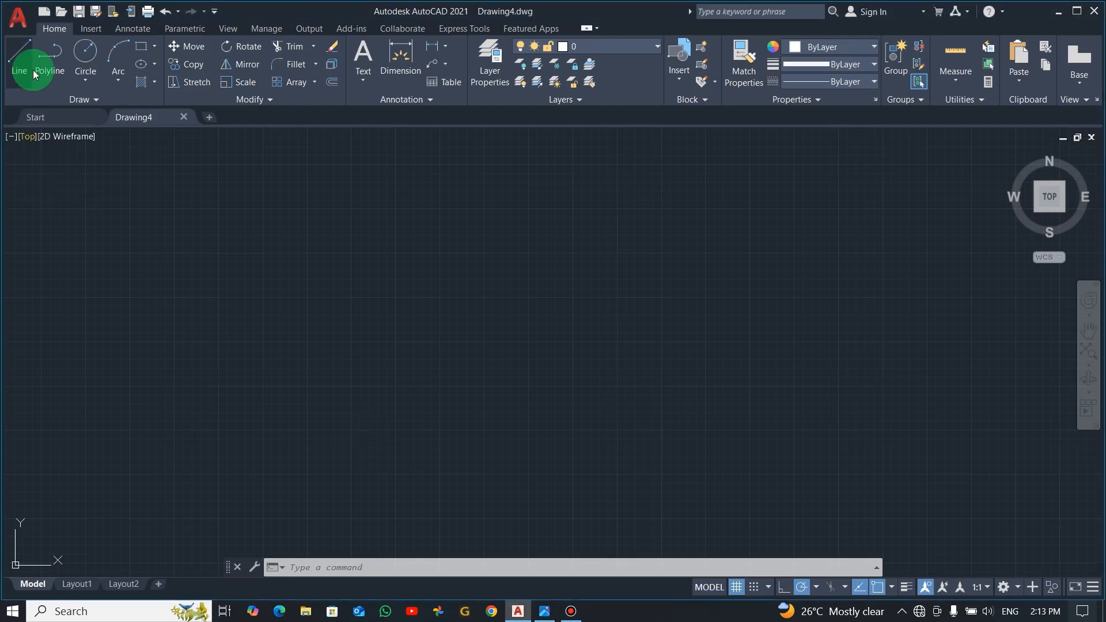
{"action": "left_click", "coordinate": [84, 56]}
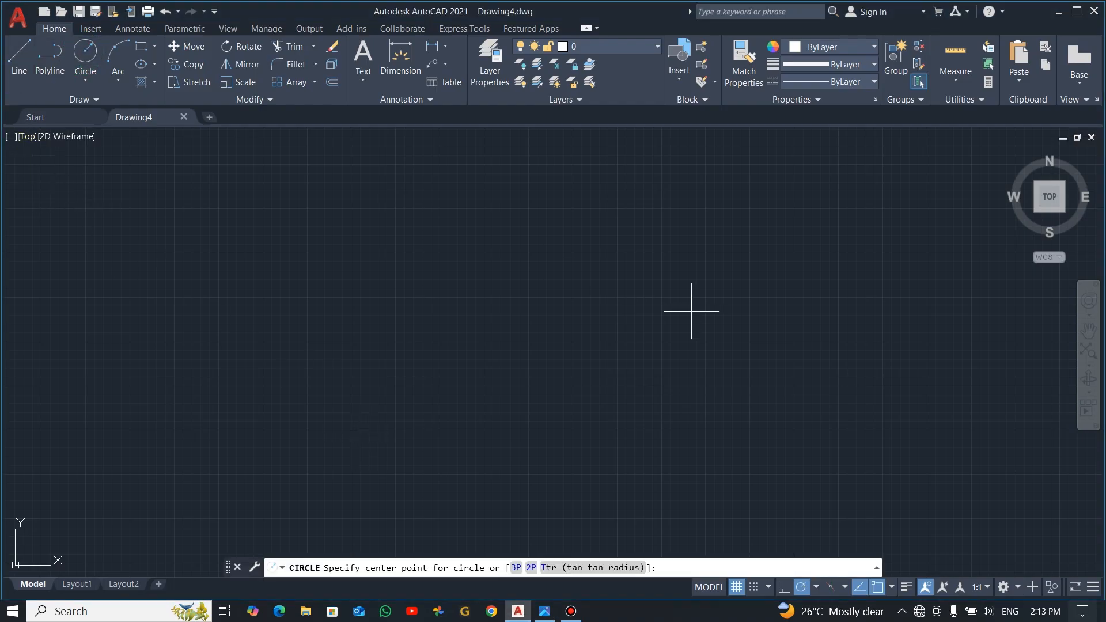
{"action": "left_click", "coordinate": [563, 211]}
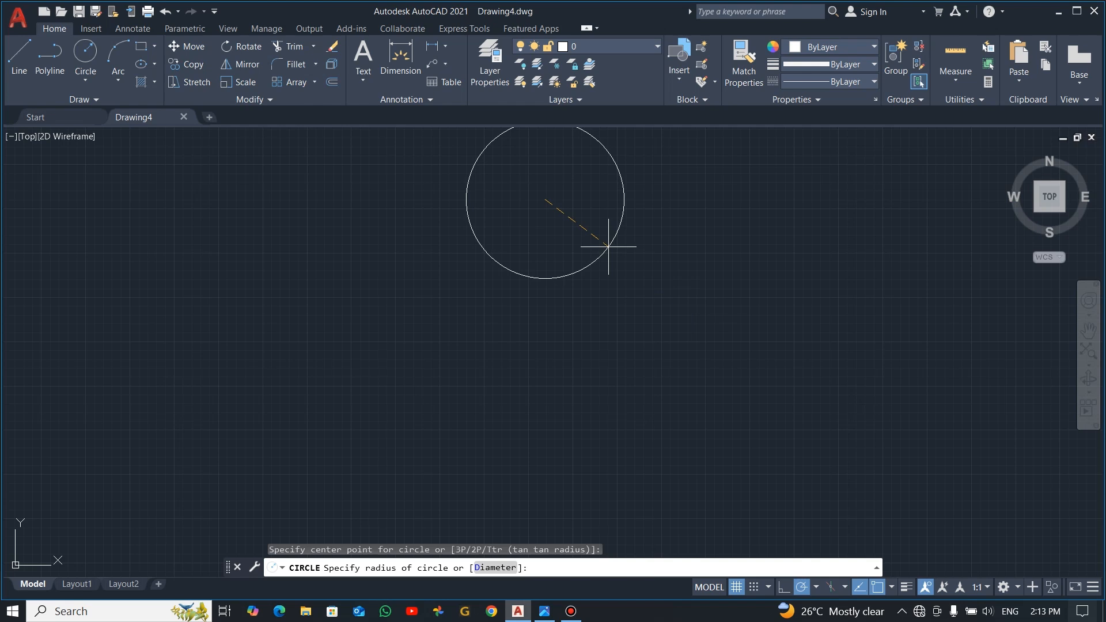
{"action": "type", "text": "8"}
{"action": "key", "text": "Return"}
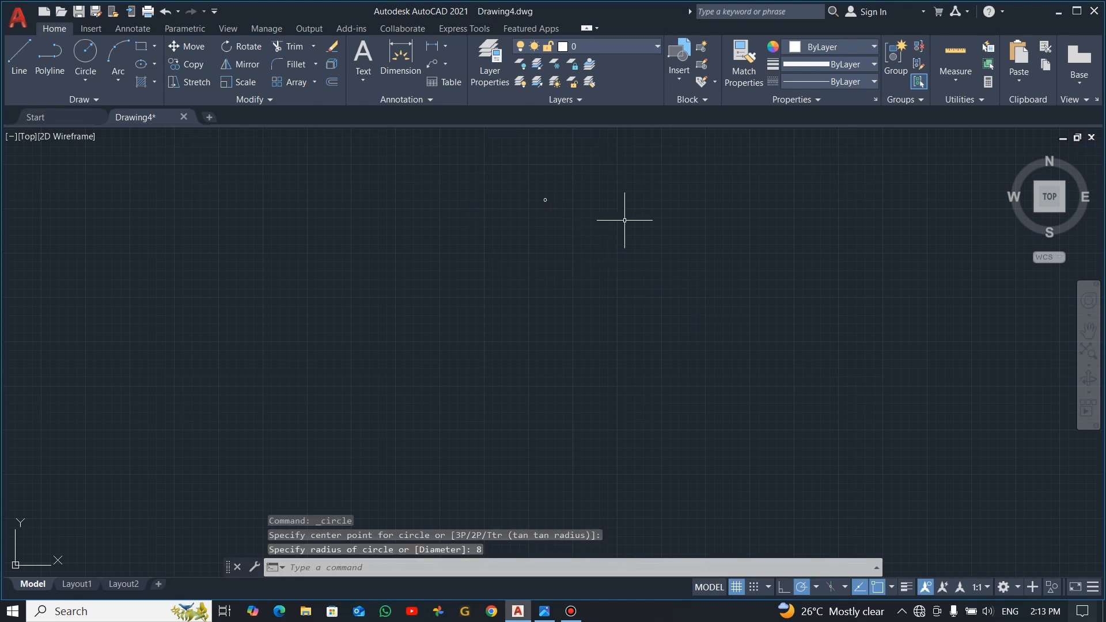
Step: Draw a concentric circle of radius 18 around the radius 8 circle, checking the radius in the reference image
{"action": "type", "text": "z"}
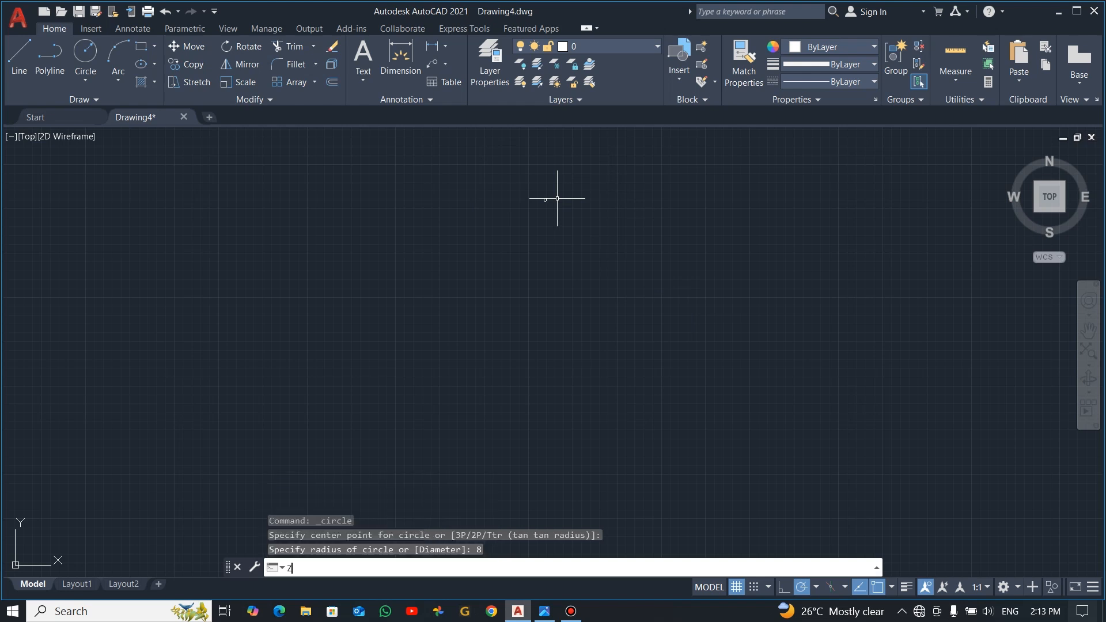
{"action": "key", "text": "Return"}
{"action": "left_click", "coordinate": [433, 568]}
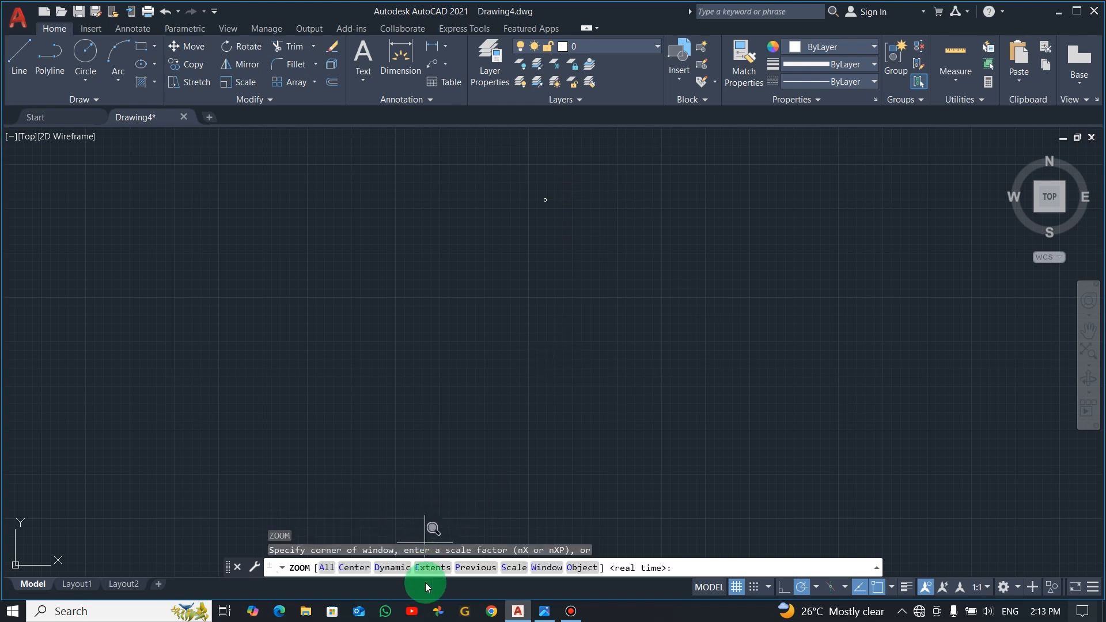
{"action": "scroll", "coordinate": [510, 364], "scroll_direction": "down", "scroll_amount": 8}
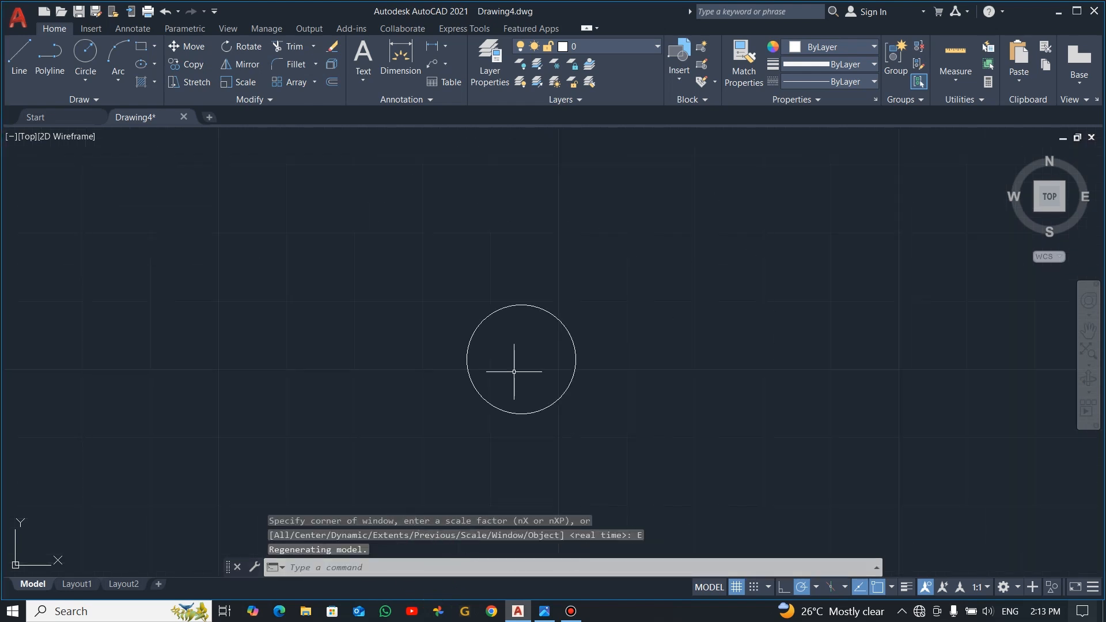
{"action": "middle_click_drag", "start_coordinate": [519, 415], "coordinate": [569, 290]}
{"action": "left_click", "coordinate": [85, 52]}
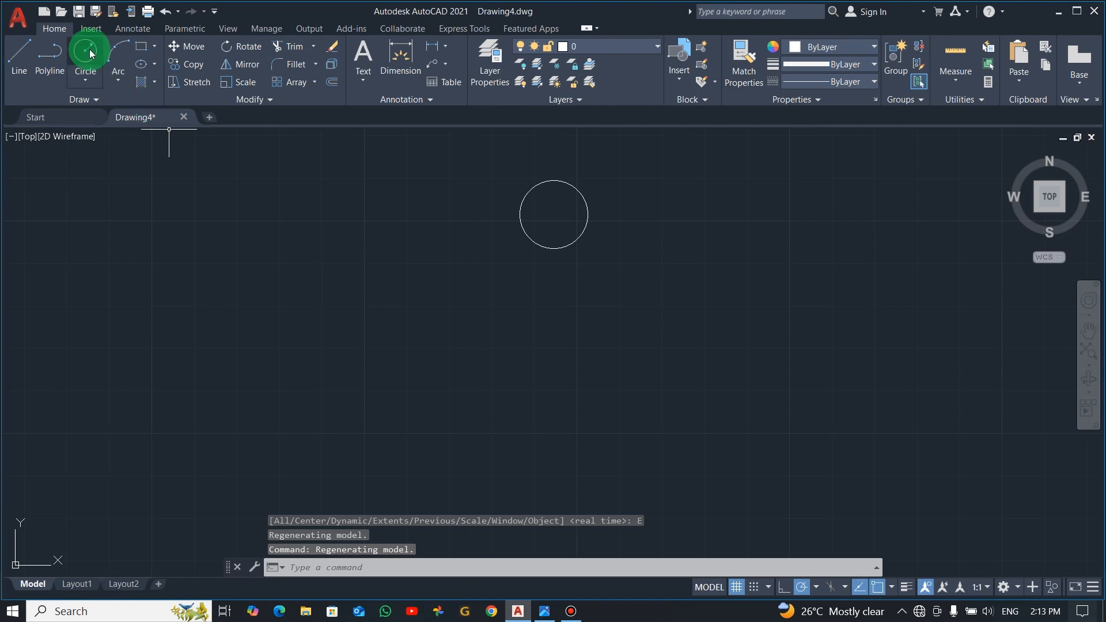
{"action": "left_click", "coordinate": [554, 214]}
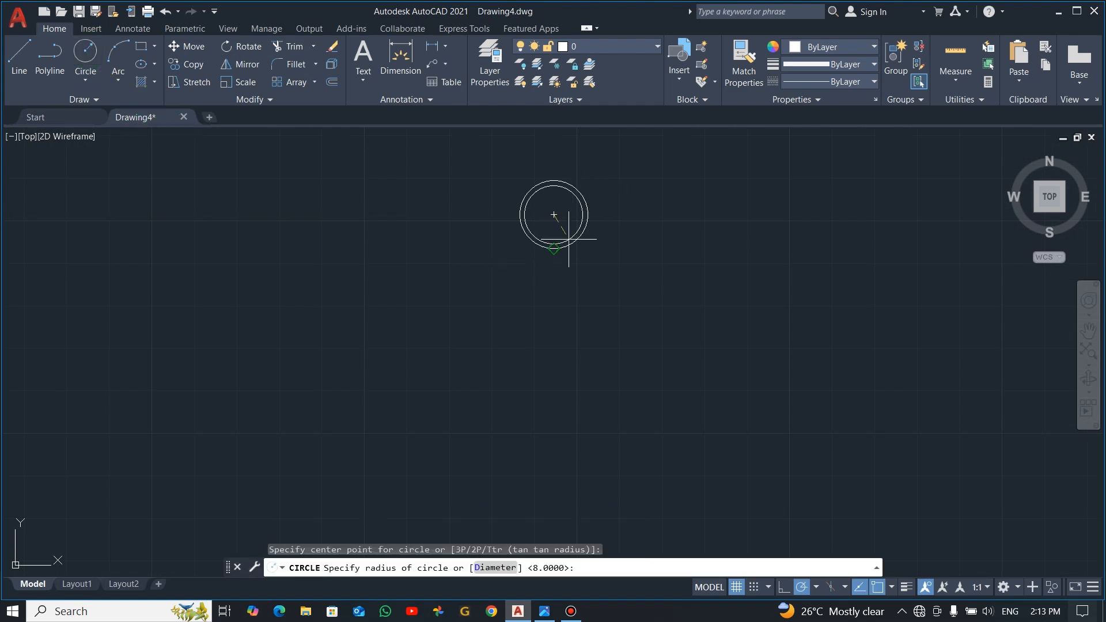
{"action": "key", "text": "alt+Tab"}
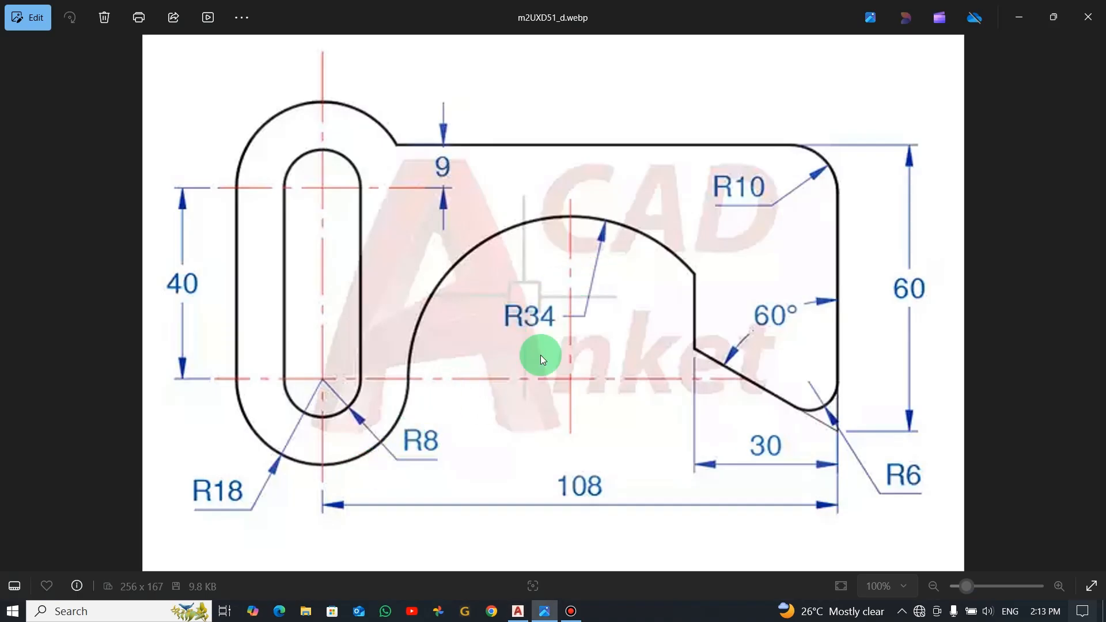
{"action": "key", "text": "alt+Tab"}
{"action": "type", "text": "1"}
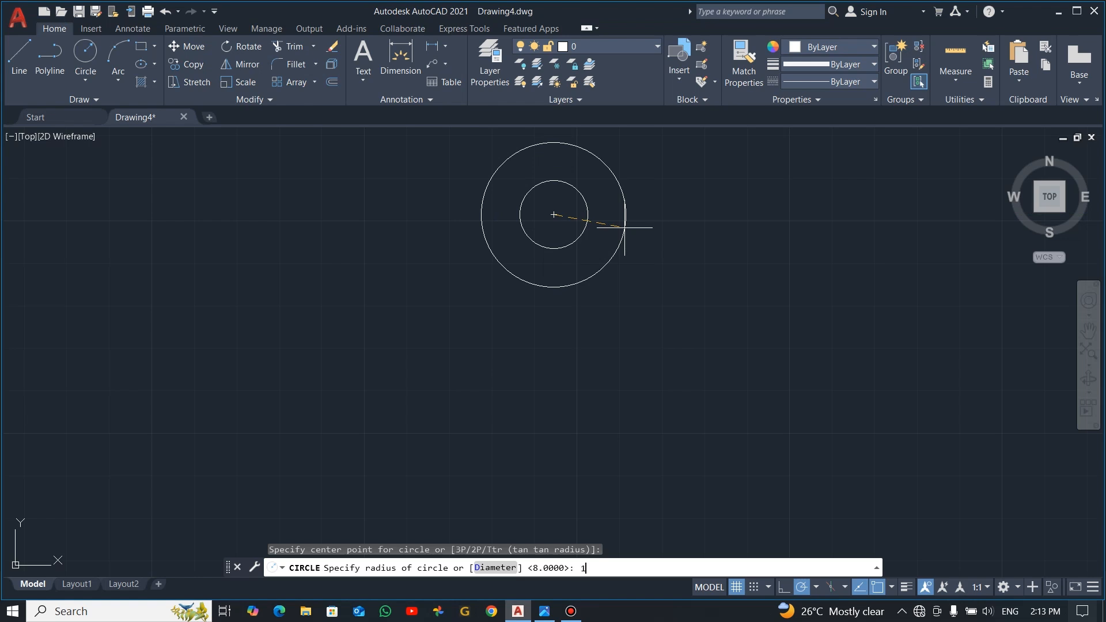
{"action": "type", "text": "8"}
{"action": "key", "text": "Return"}
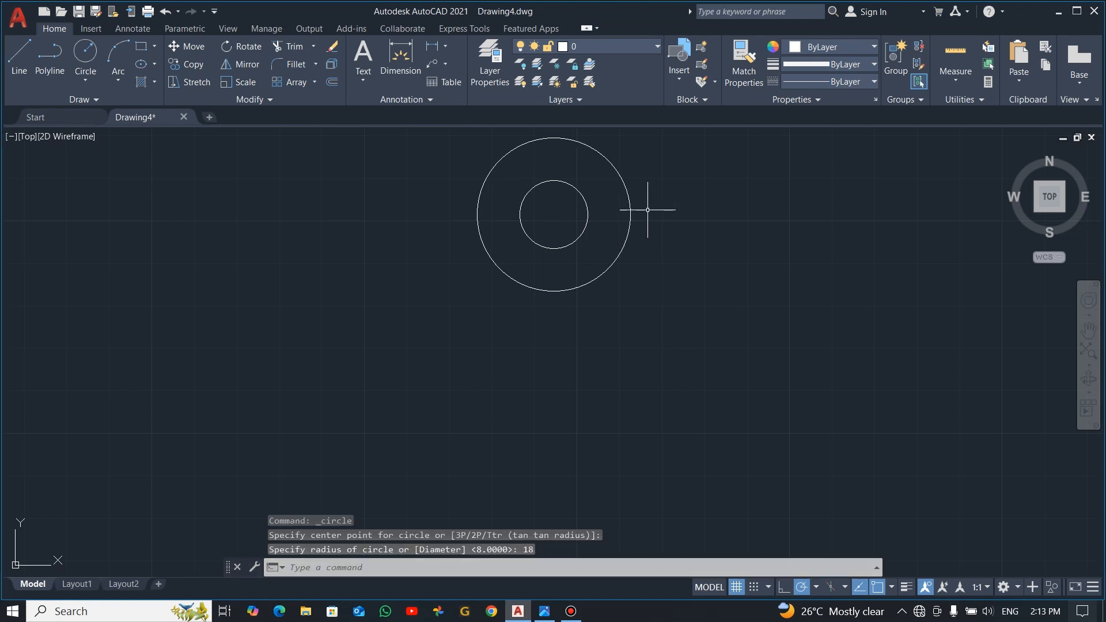
{"action": "left_click", "coordinate": [680, 201]}
{"action": "left_click", "coordinate": [571, 223]}
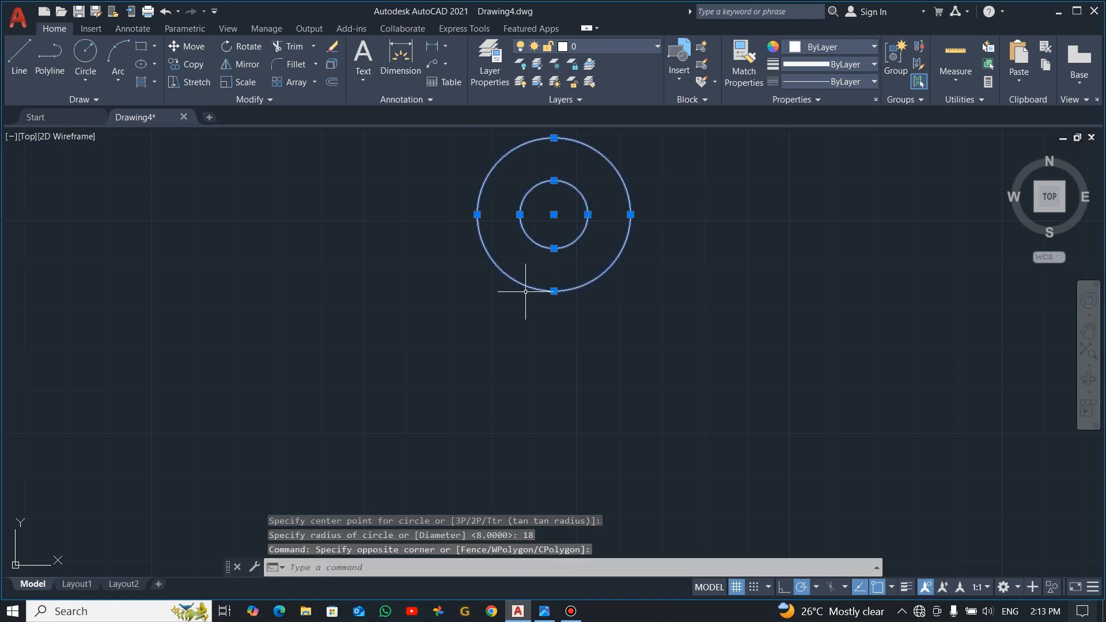
{"action": "type", "text": "co"}
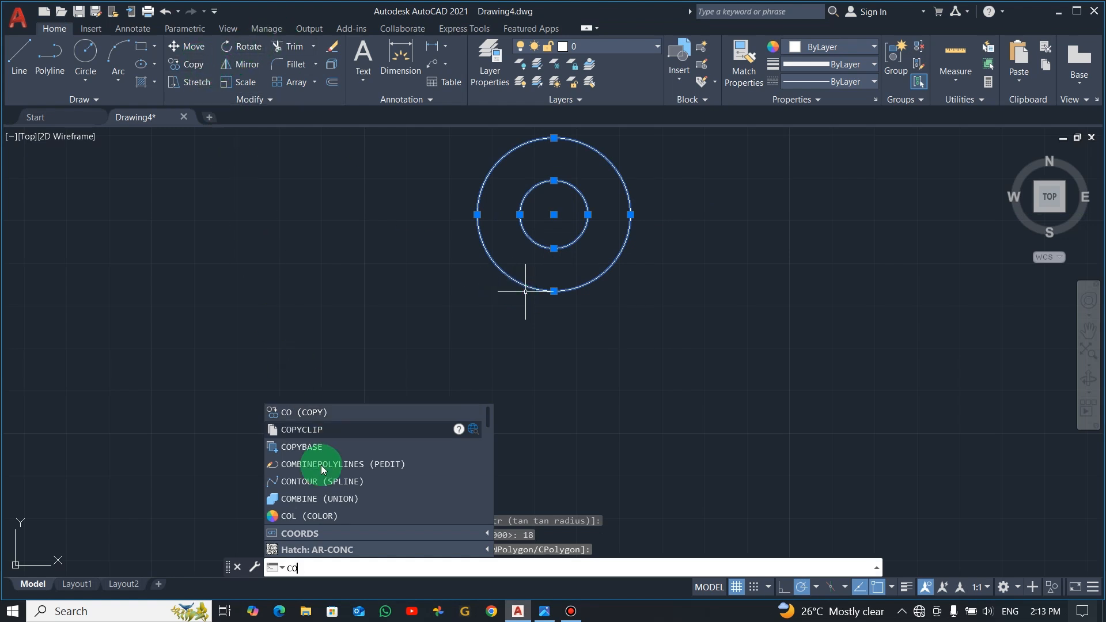
{"action": "left_click", "coordinate": [320, 413]}
{"action": "key", "text": "Return"}
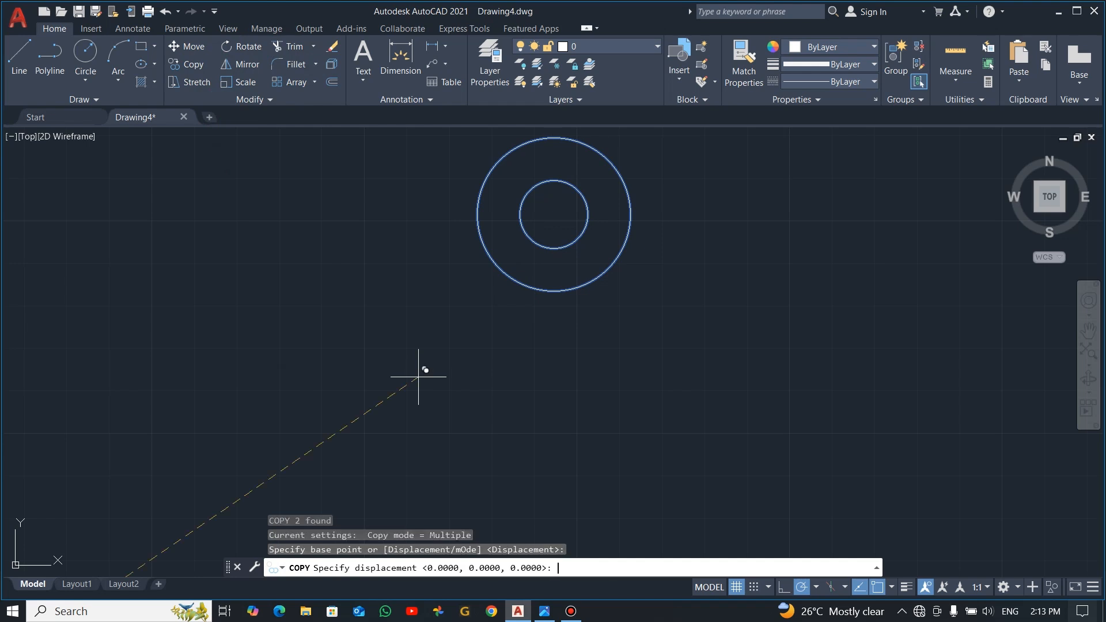
{"action": "key", "text": "Escape"}
Step: Copy both concentric circles 40 units straight down
{"action": "left_click", "coordinate": [666, 193]}
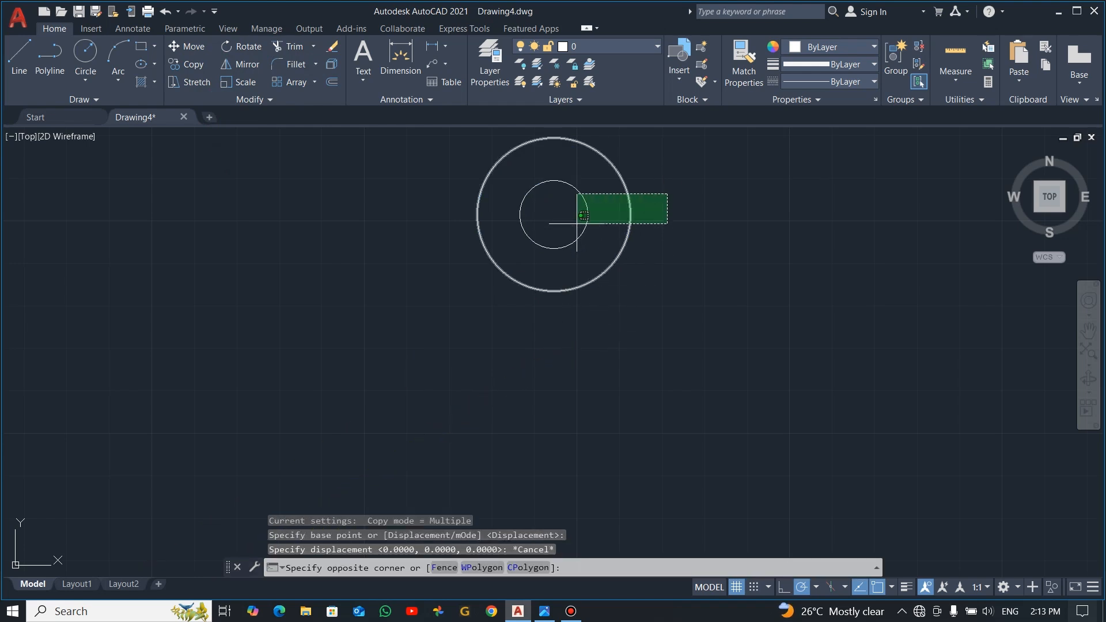
{"action": "left_click", "coordinate": [559, 236]}
{"action": "type", "text": "co"}
{"action": "key", "text": "Return"}
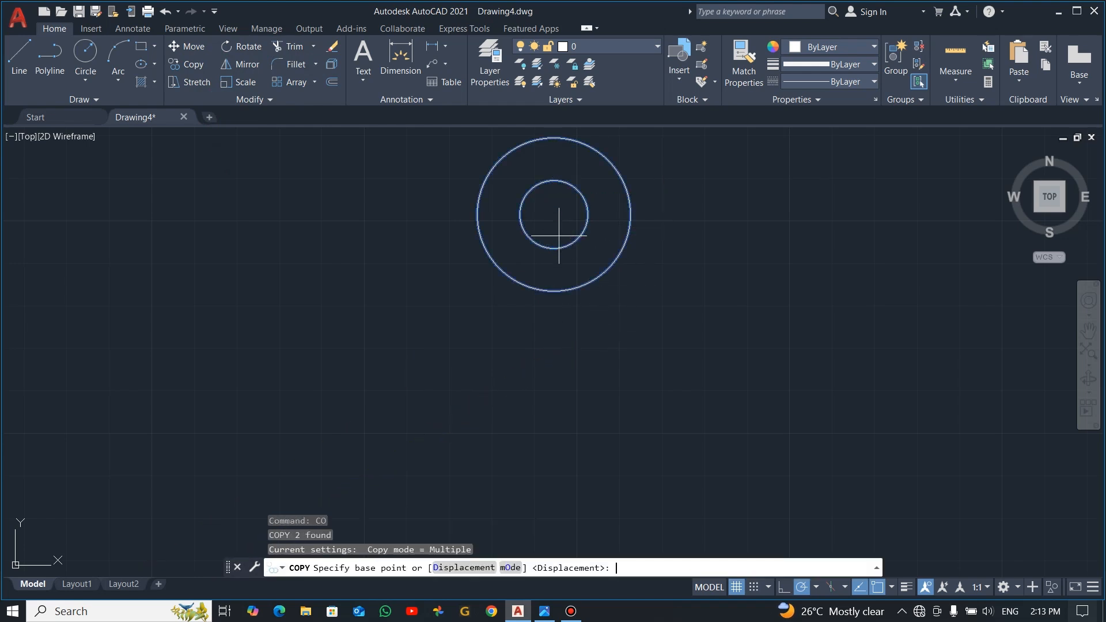
{"action": "left_click", "coordinate": [678, 223]}
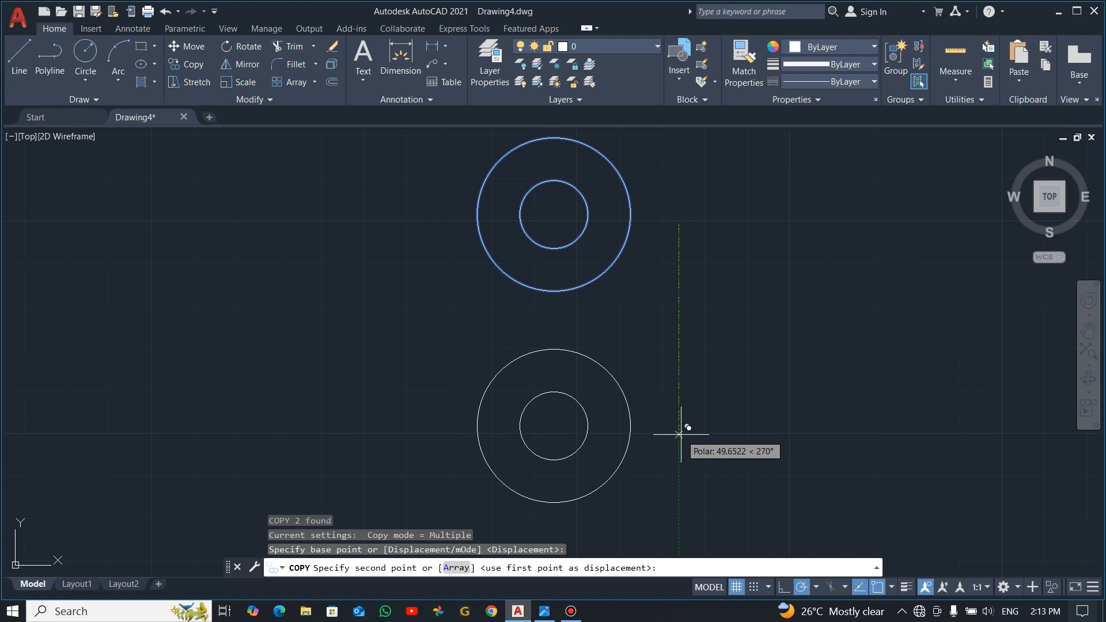
{"action": "type", "text": "40"}
{"action": "key", "text": "Return"}
{"action": "key", "text": "Escape"}
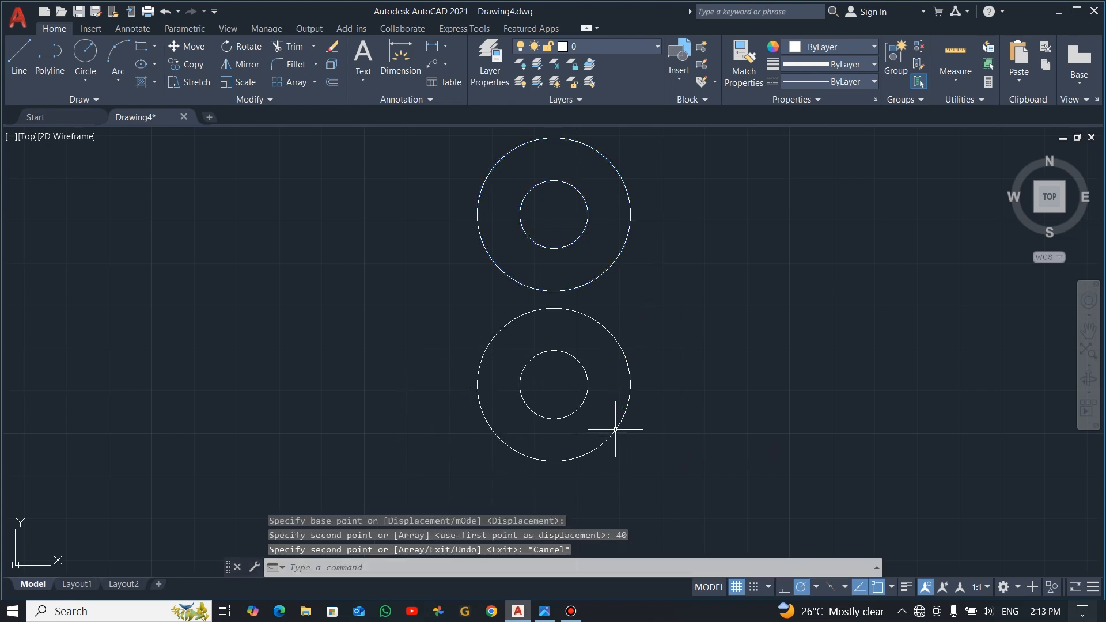
Step: Draw a vertical line joining the left quadrants of the upper and lower radius 18 circles, following the reference image
{"action": "key", "text": "alt+Tab"}
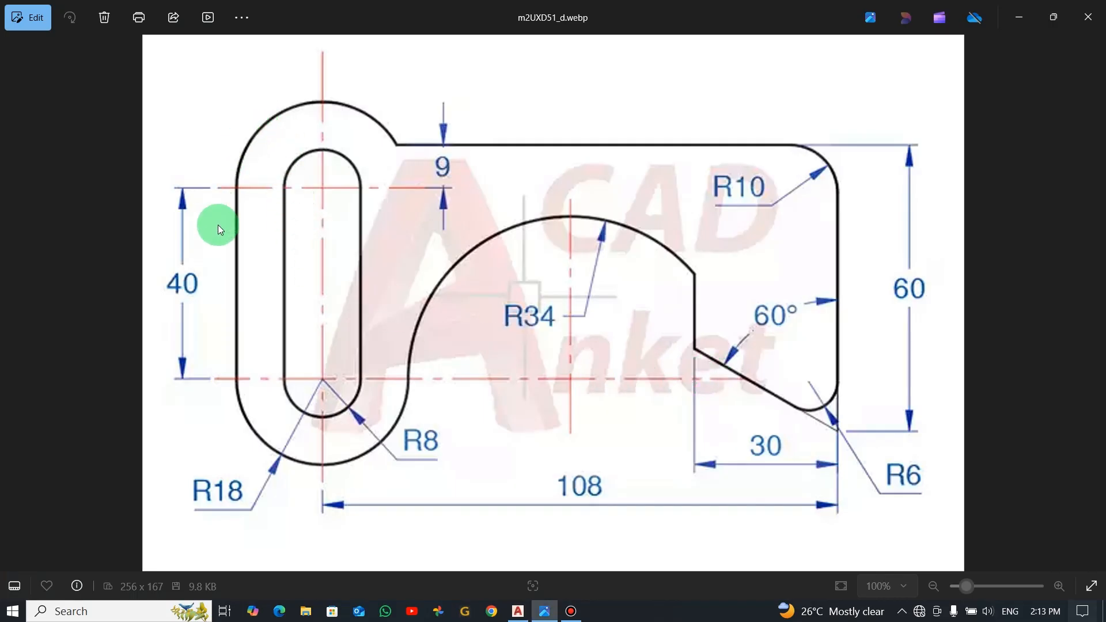
{"action": "key", "text": "alt+Tab"}
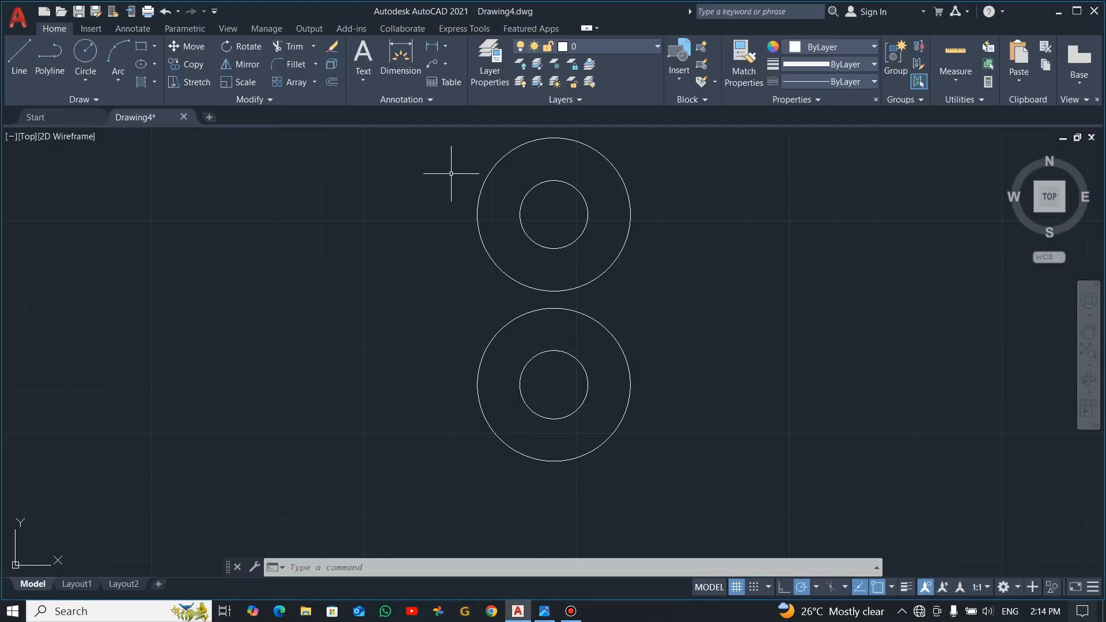
{"action": "type", "text": "1"}
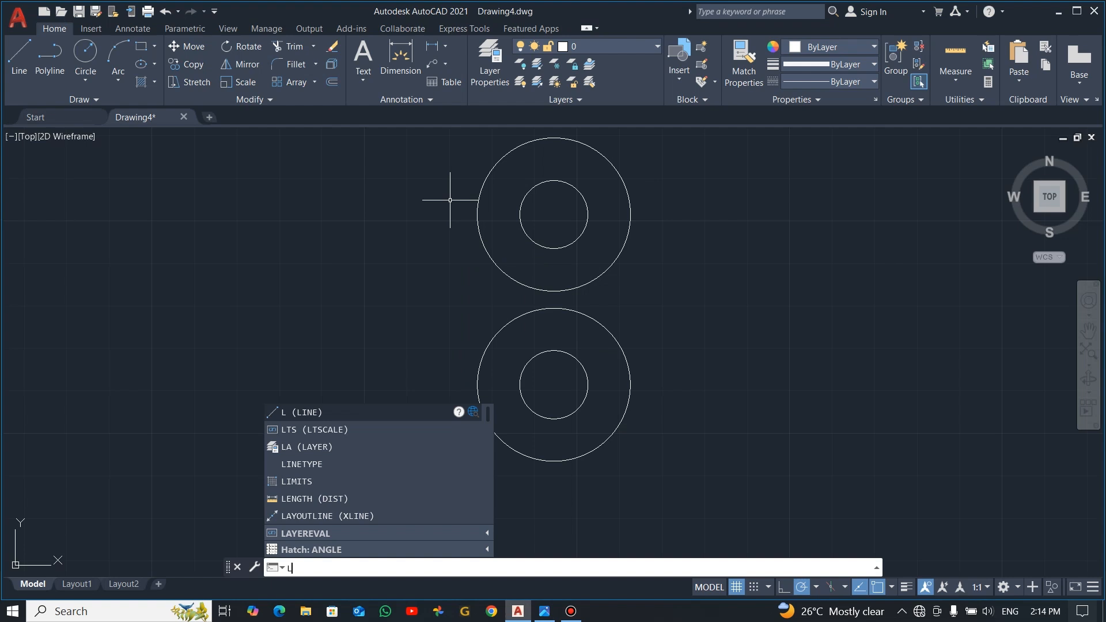
{"action": "key", "text": "Return"}
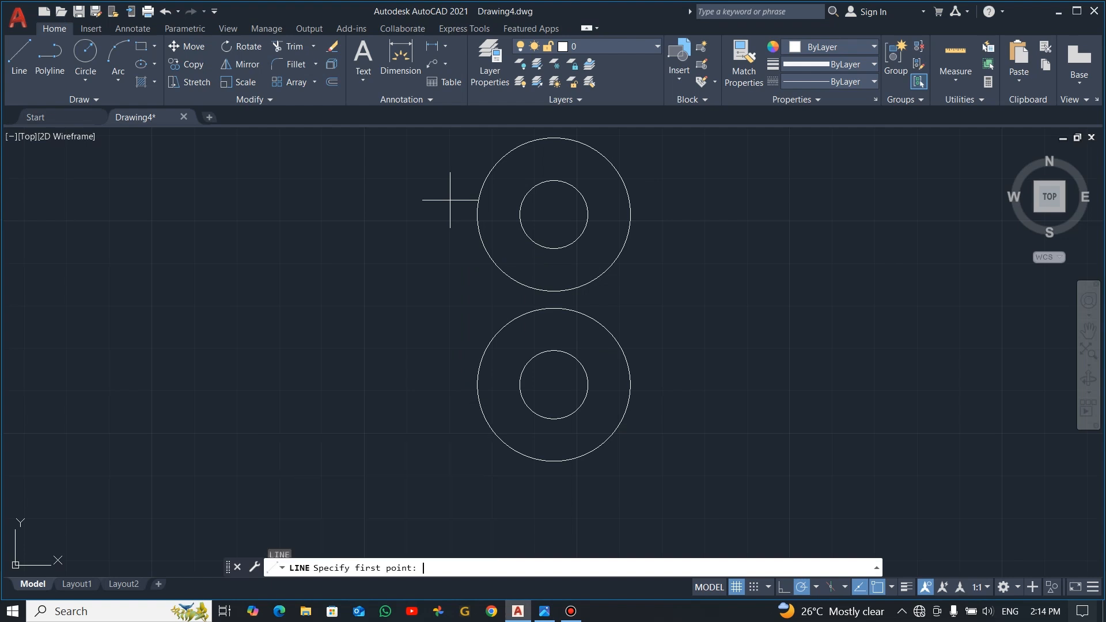
{"action": "left_click", "coordinate": [477, 214]}
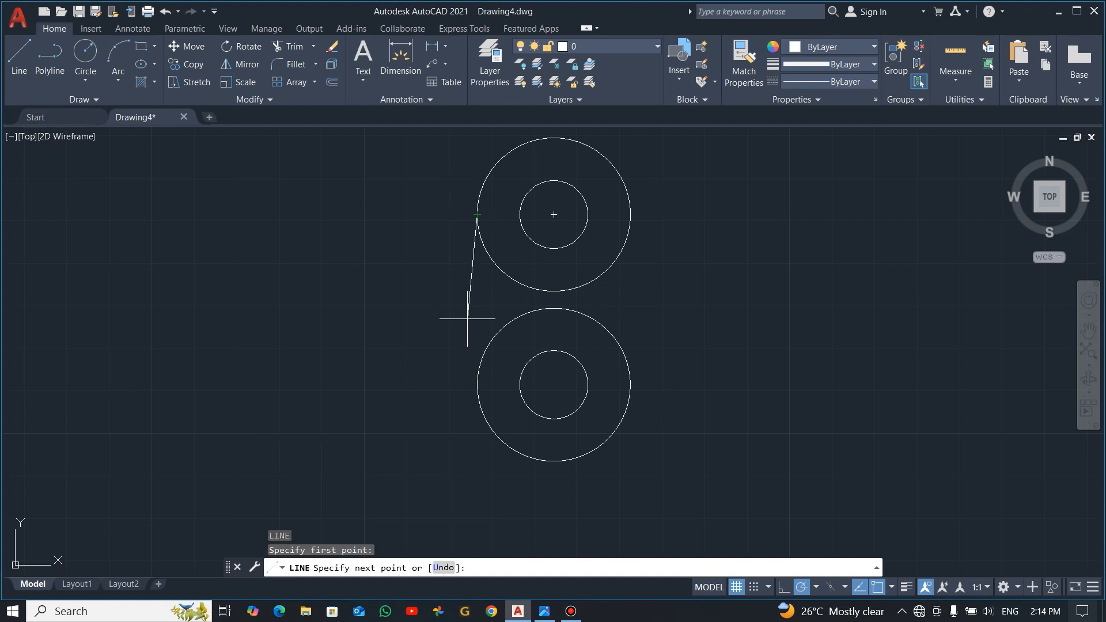
{"action": "left_click", "coordinate": [477, 385]}
{"action": "key", "text": "Escape"}
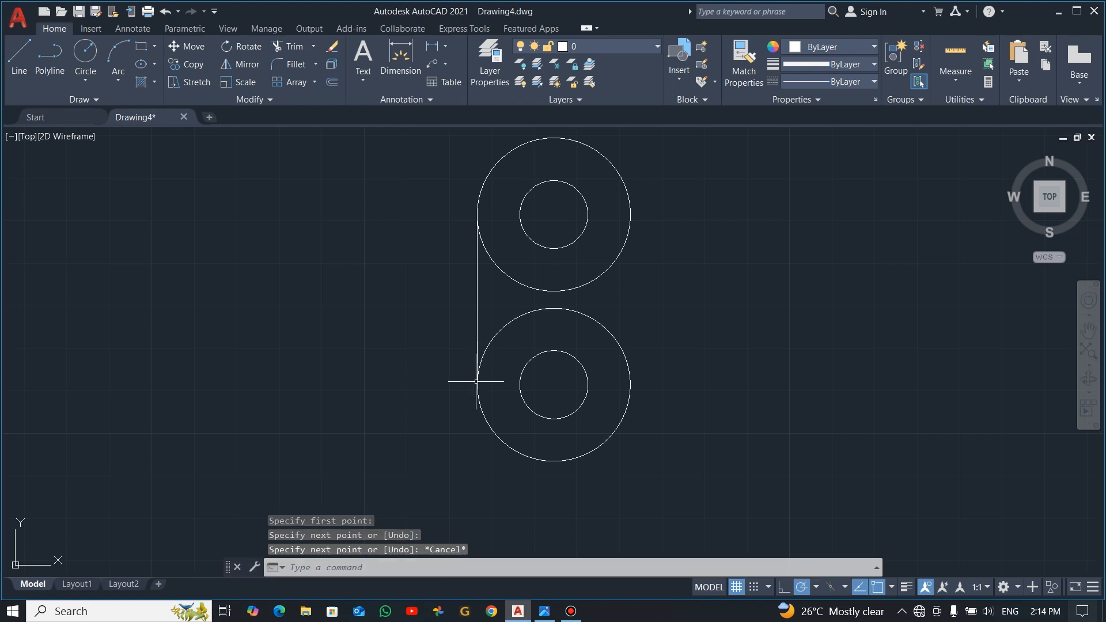
Step: Copy the vertical line to the left and right quadrants of the small upper circle and the right quadrant of the large one
{"action": "left_click_drag", "start_coordinate": [494, 292], "coordinate": [457, 305]}
{"action": "type", "text": "co"}
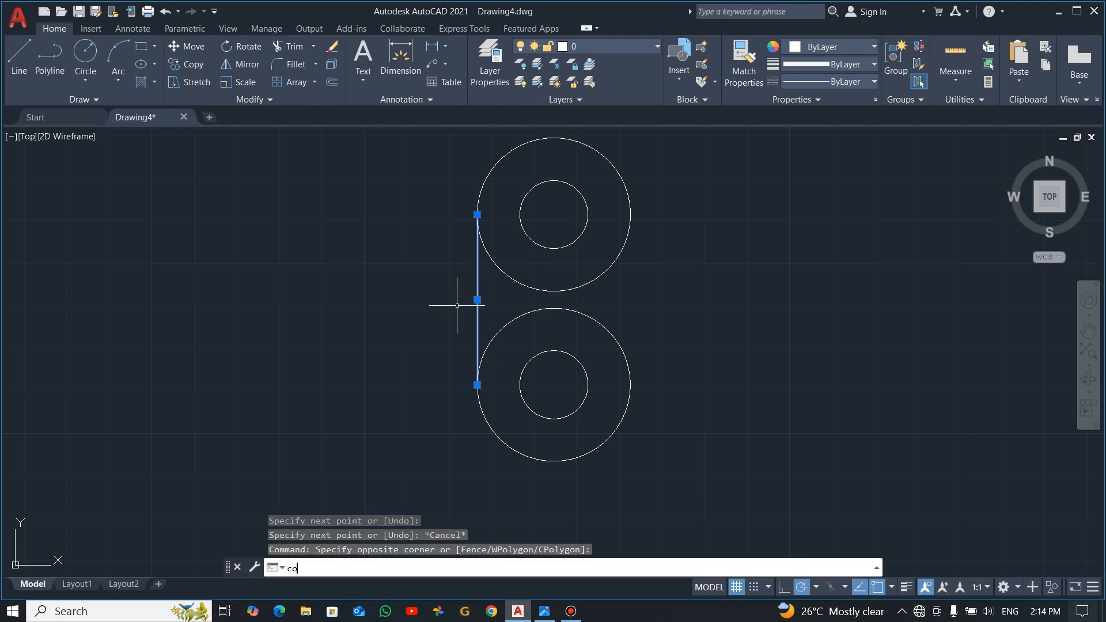
{"action": "key", "text": "Return"}
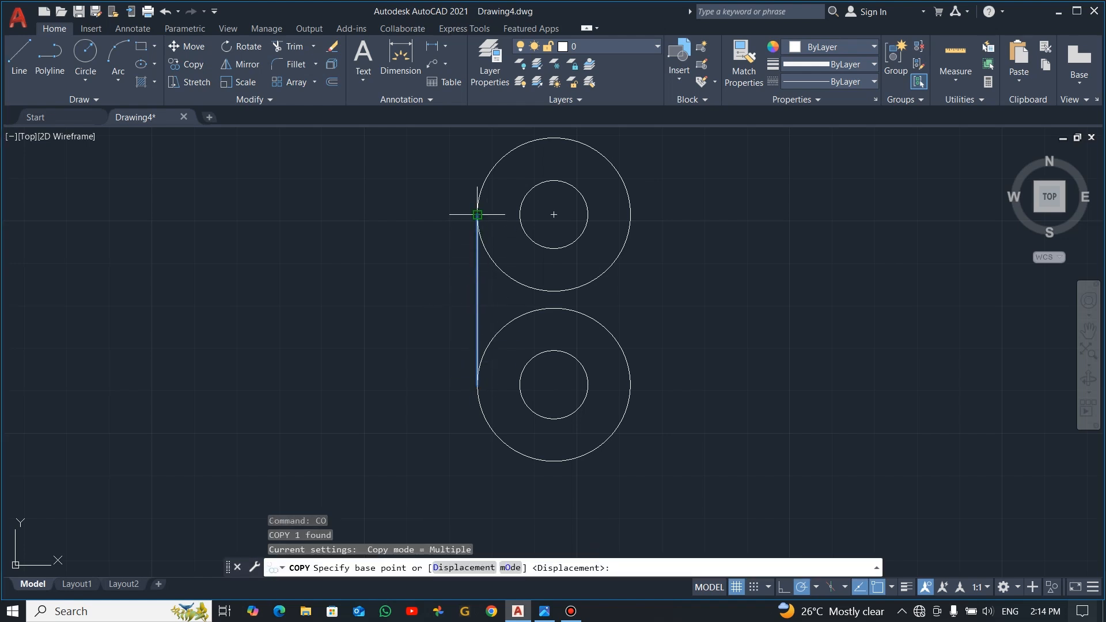
{"action": "left_click", "coordinate": [477, 215]}
{"action": "left_click", "coordinate": [520, 215]}
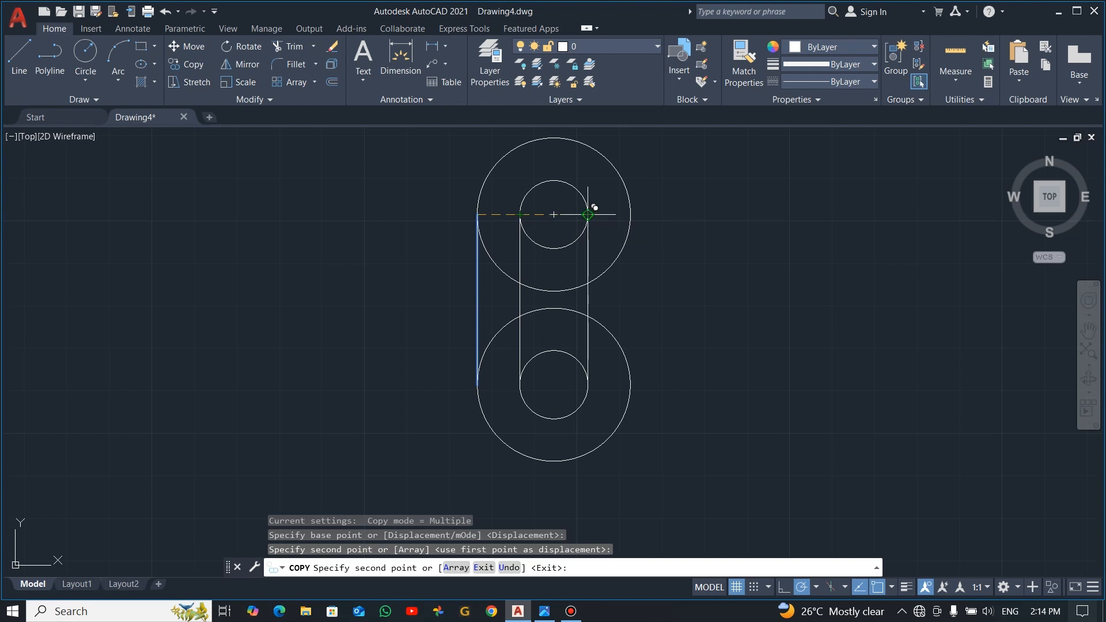
{"action": "left_click", "coordinate": [587, 214]}
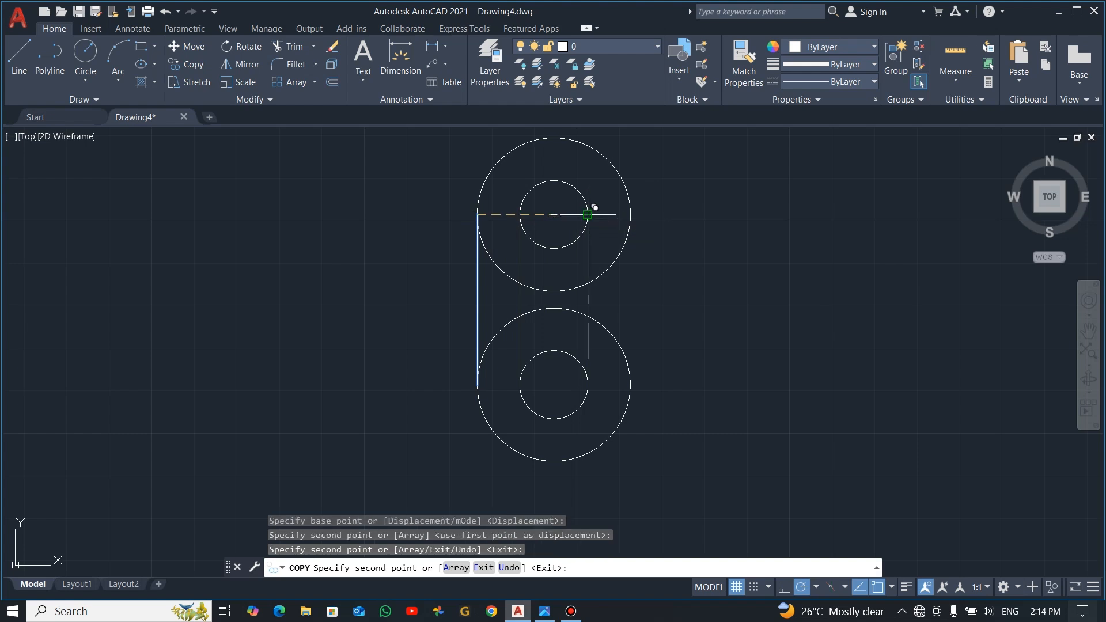
{"action": "left_click", "coordinate": [630, 214]}
{"action": "key", "text": "Escape"}
Step: Draw a horizontal line 108 units long to the right from the centre of the upper circles, following the reference image
{"action": "key", "text": "alt+Tab"}
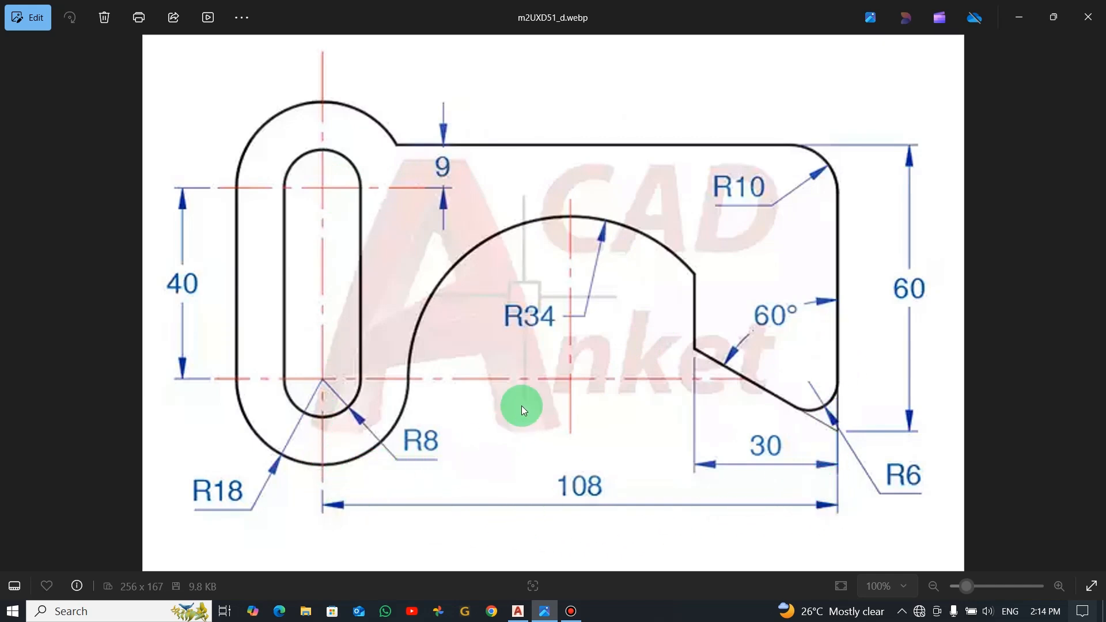
{"action": "key", "text": "alt+Tab"}
{"action": "type", "text": "l"}
{"action": "key", "text": "Return"}
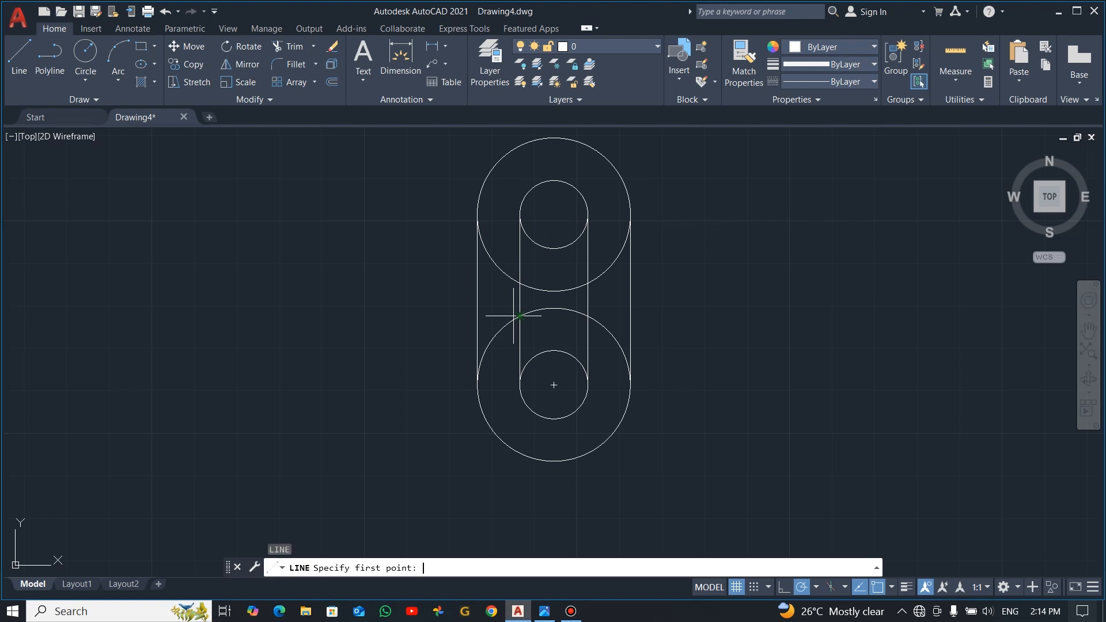
{"action": "left_click", "coordinate": [553, 215]}
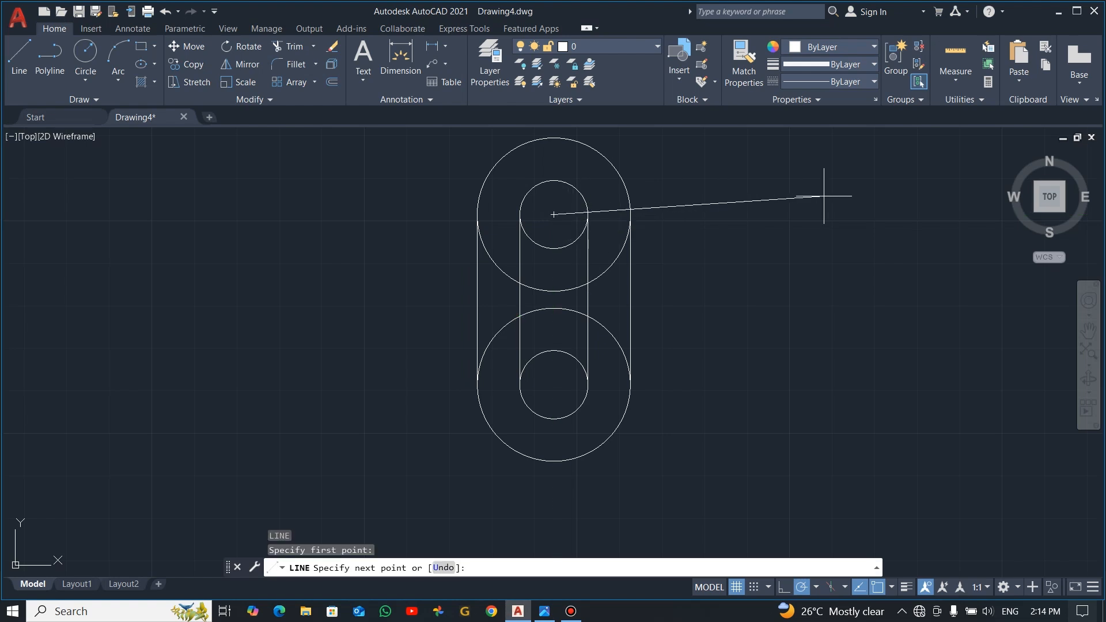
{"action": "type", "text": "108"}
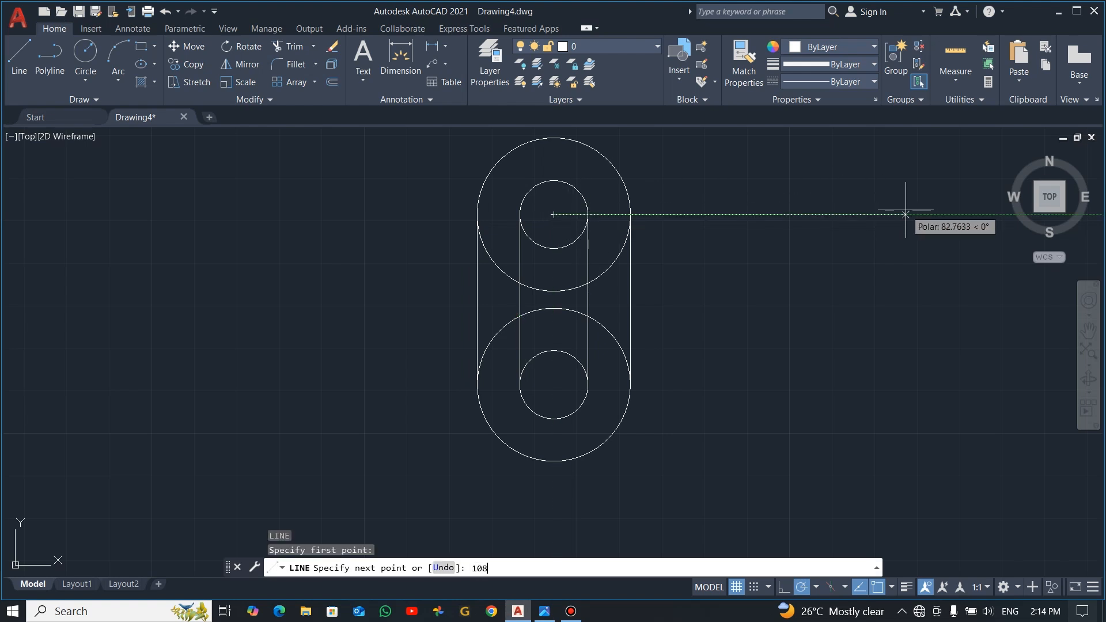
{"action": "key", "text": "Return"}
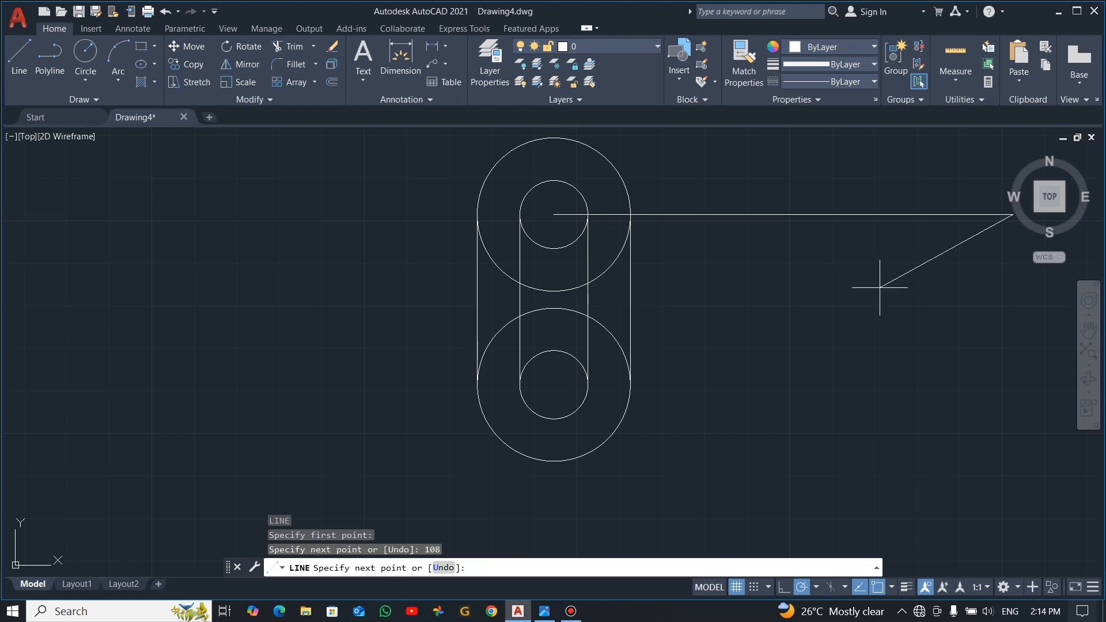
{"action": "key", "text": "Escape"}
Step: Move the 108-unit horizontal line straight up by 9 units, checking the offset in the reference image
{"action": "middle_click_drag", "start_coordinate": [868, 303], "coordinate": [681, 348]}
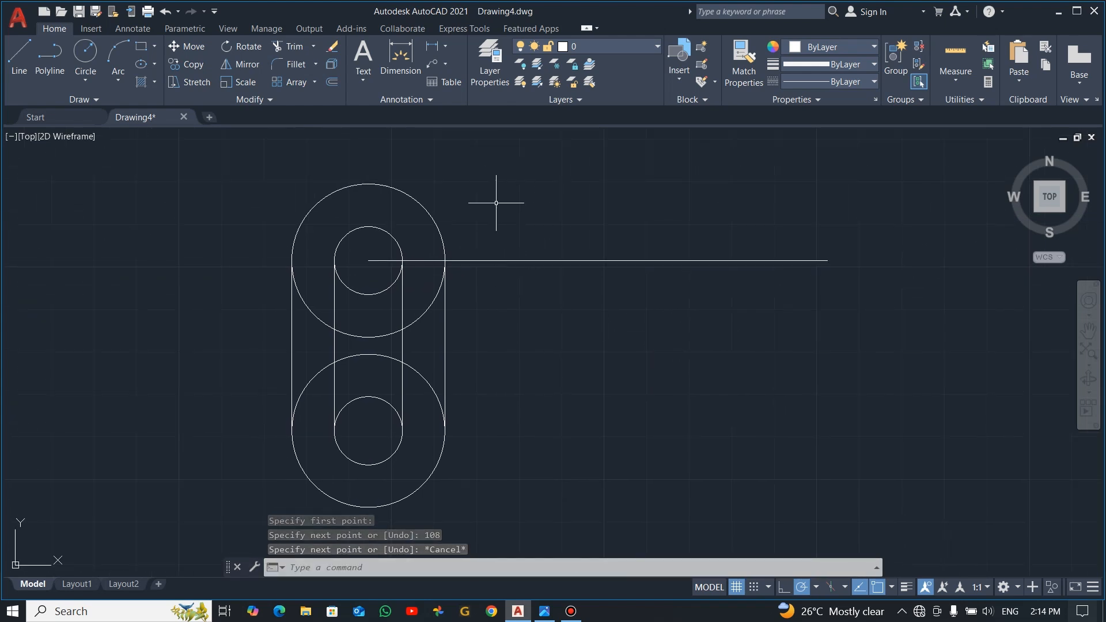
{"action": "key", "text": "alt+Tab"}
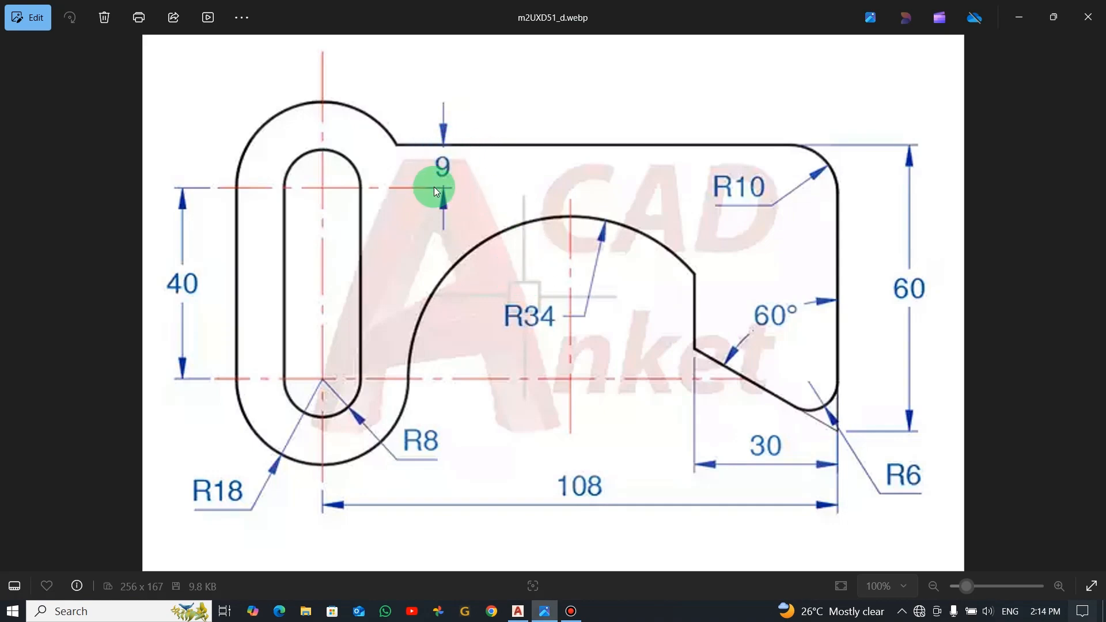
{"action": "key", "text": "alt+Tab"}
{"action": "left_click", "coordinate": [573, 291]}
{"action": "left_click", "coordinate": [530, 220]}
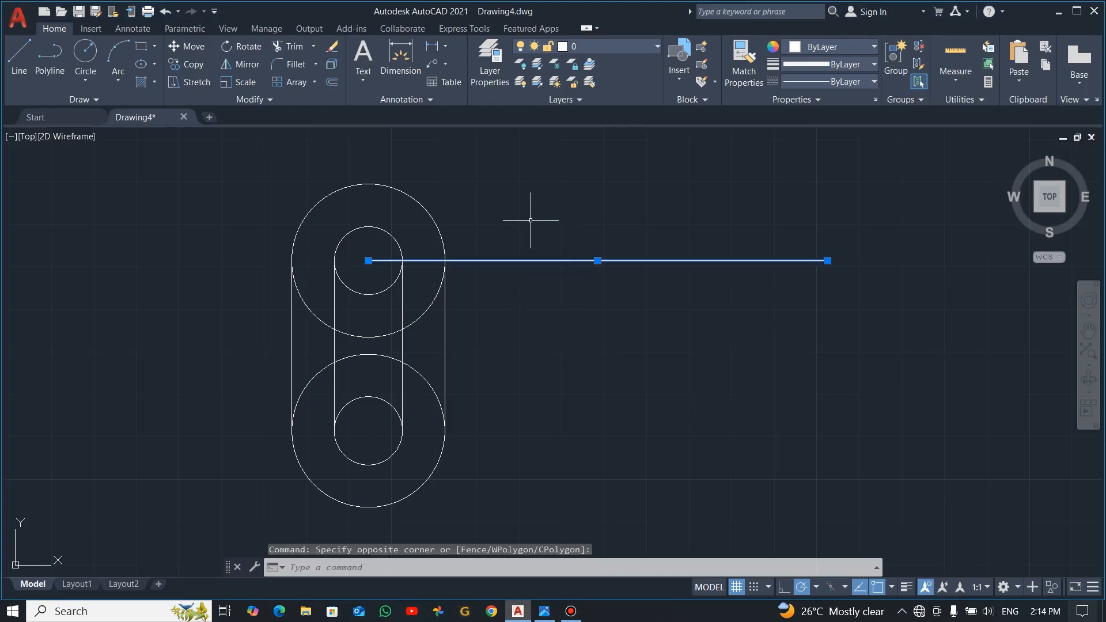
{"action": "left_click", "coordinate": [187, 46]}
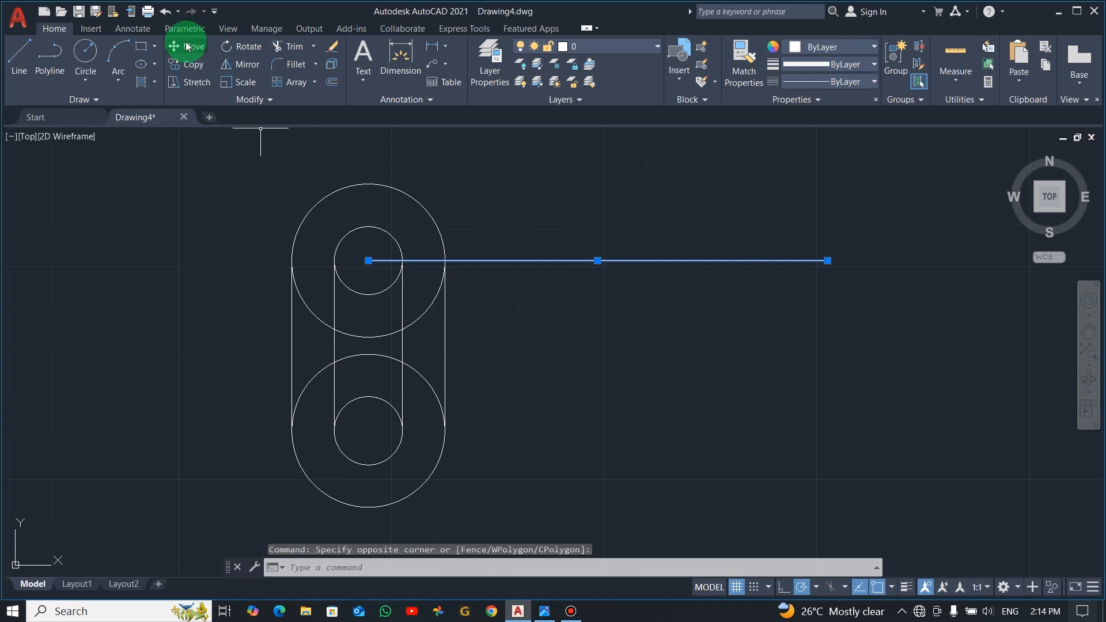
{"action": "left_click", "coordinate": [564, 374]}
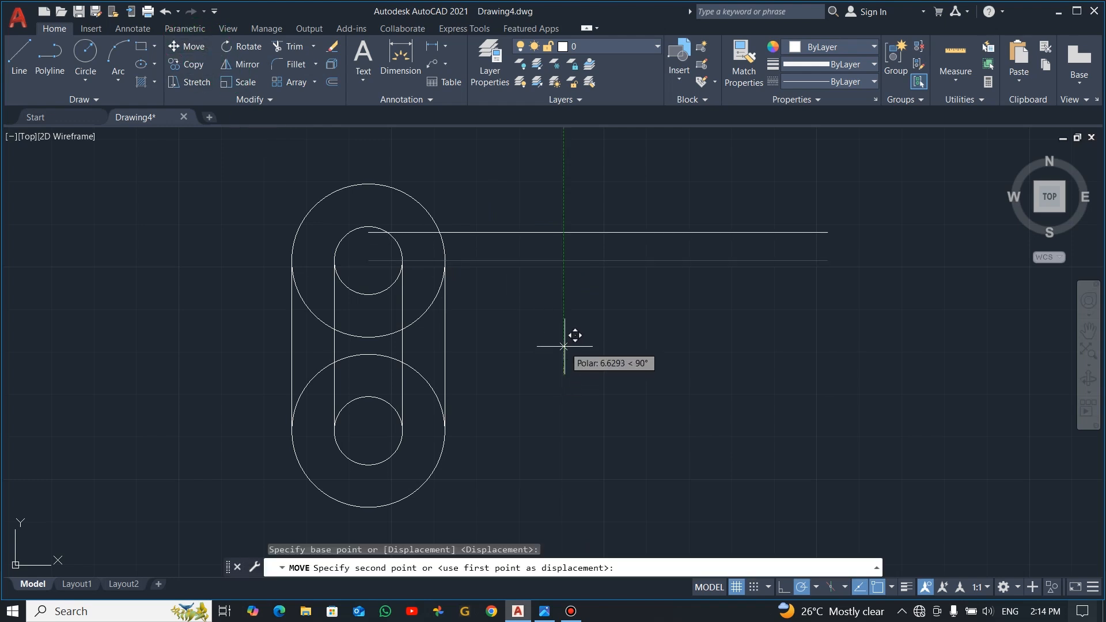
{"action": "type", "text": "9"}
{"action": "key", "text": "Return"}
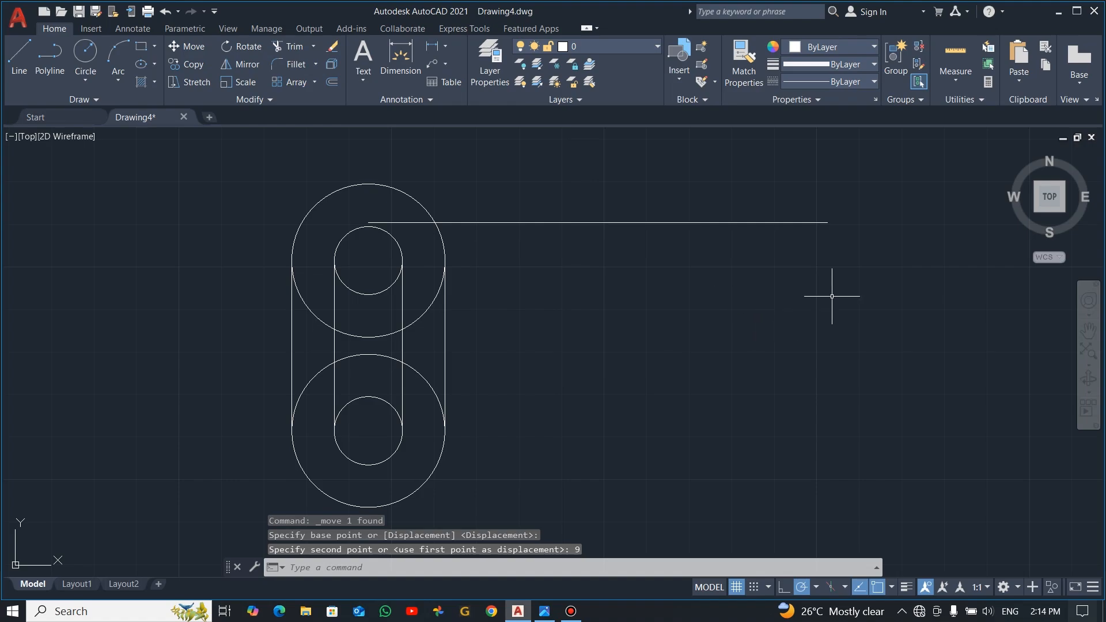
Step: Draw a line 60 units straight down from the right end of the upper horizontal line, checking the height in the reference image
{"action": "key", "text": "alt+Tab"}
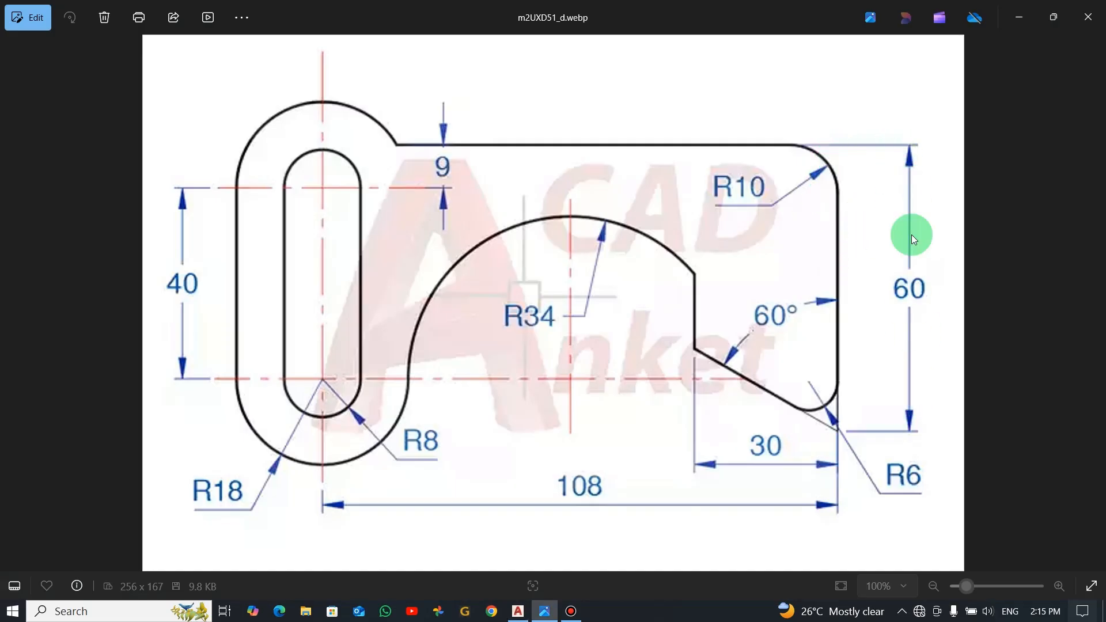
{"action": "key", "text": "alt+Tab"}
{"action": "type", "text": "l"}
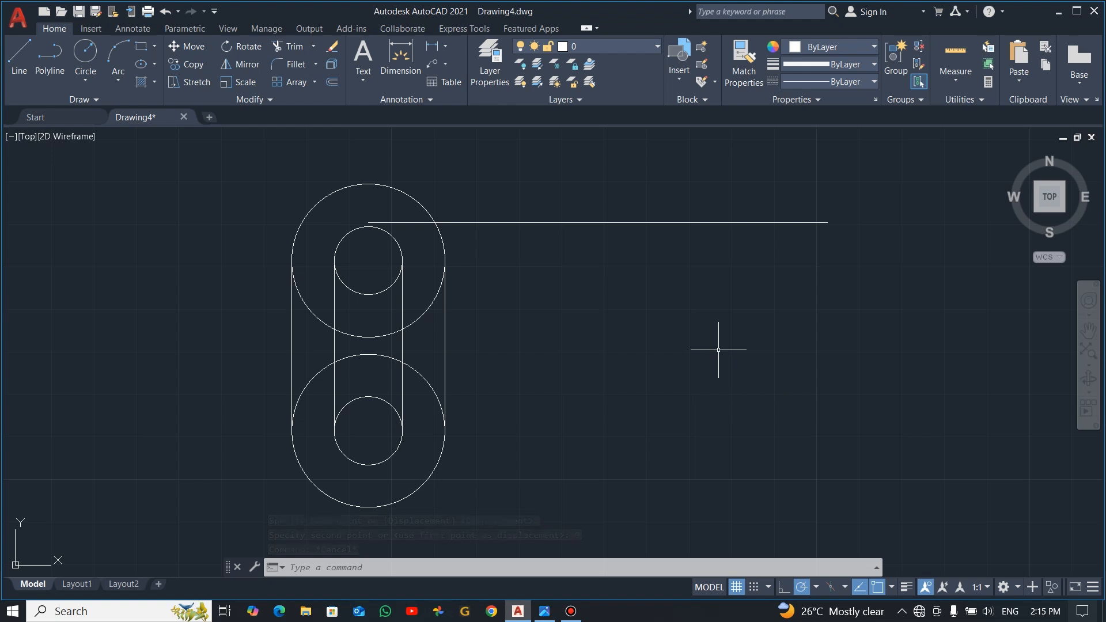
{"action": "key", "text": "Return"}
{"action": "left_click", "coordinate": [828, 223]}
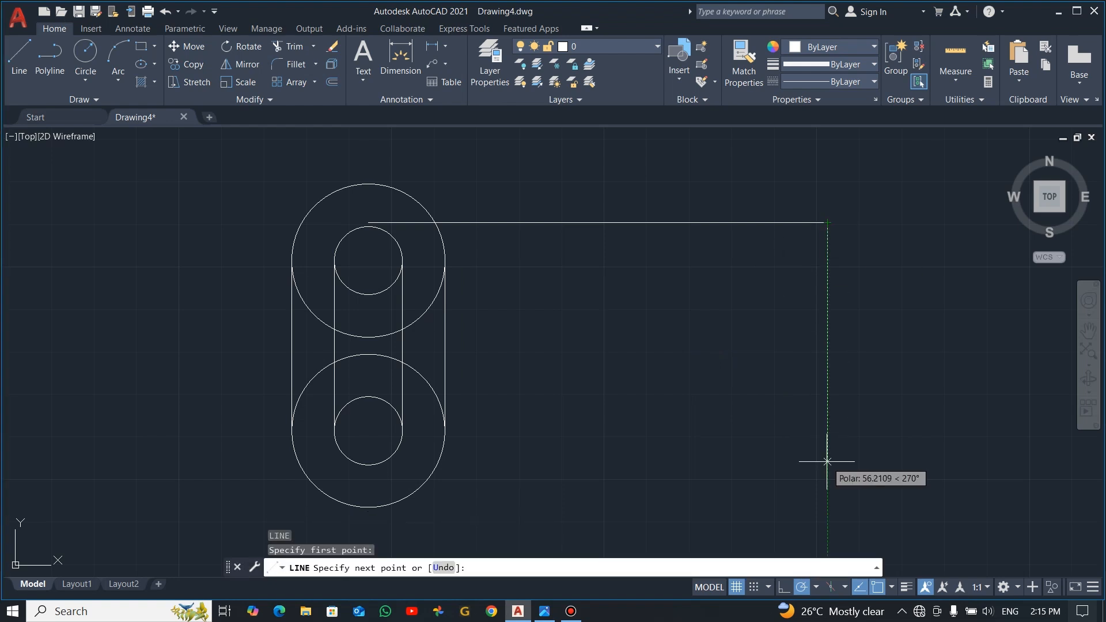
{"action": "type", "text": "60"}
{"action": "key", "text": "Return"}
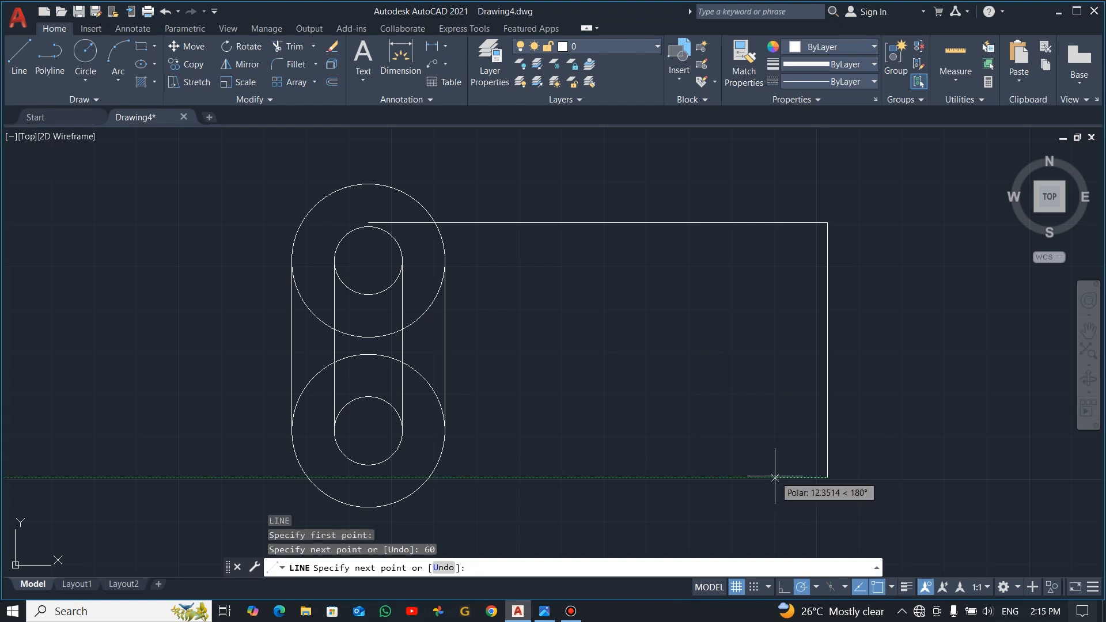
Step: Continue the line 30 units to the left from the lower end of the 60-unit vertical line, checking the reference image
{"action": "key", "text": "alt+Tab"}
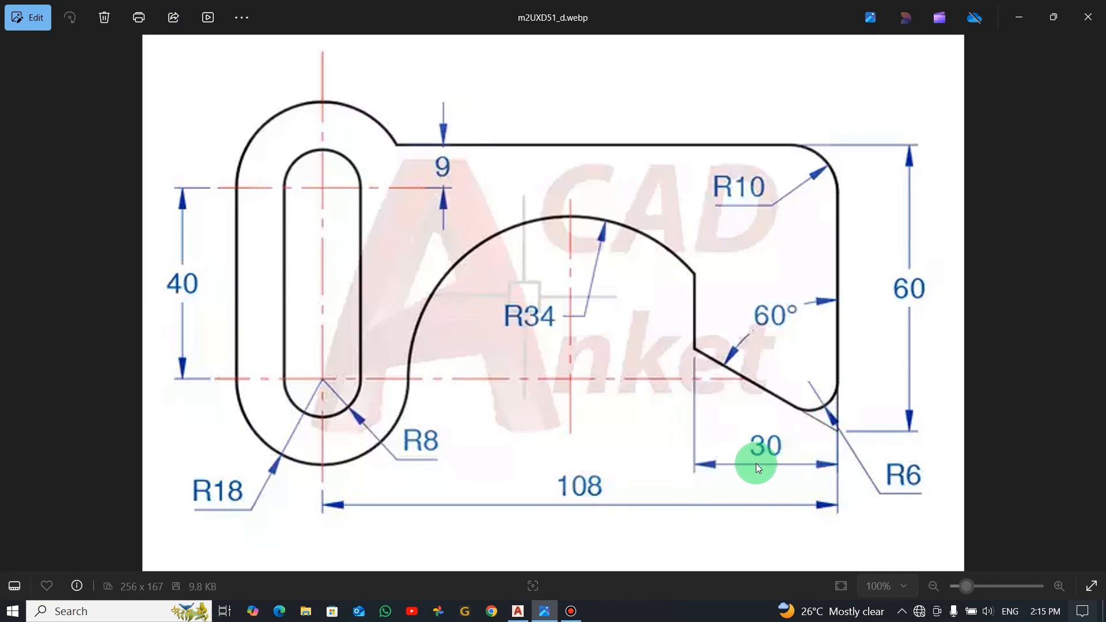
{"action": "key", "text": "alt+Tab"}
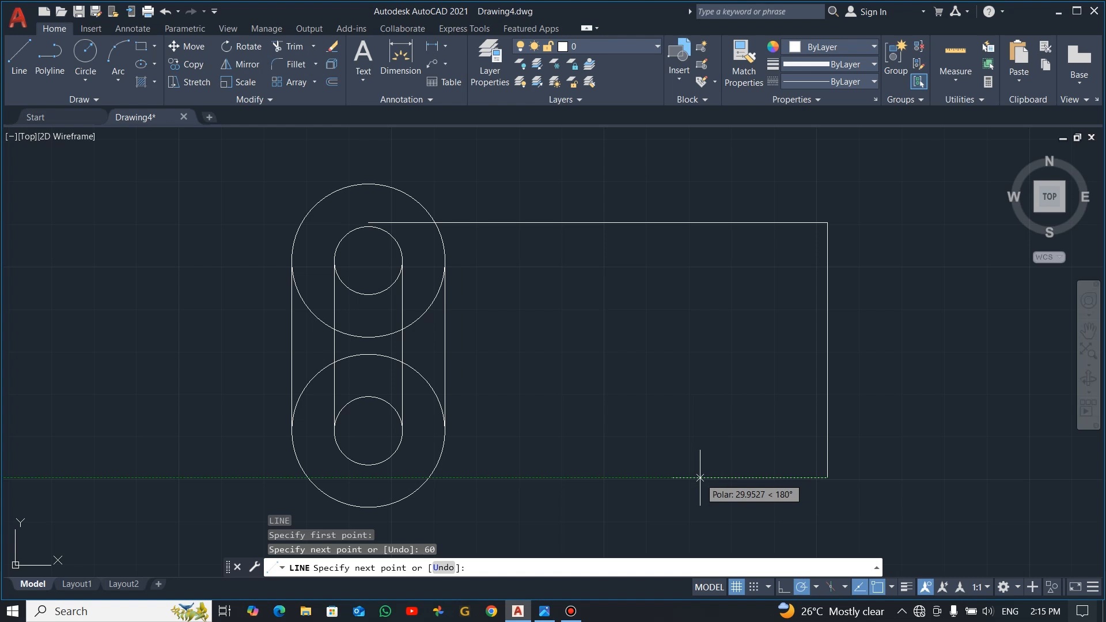
{"action": "key", "text": "Return"}
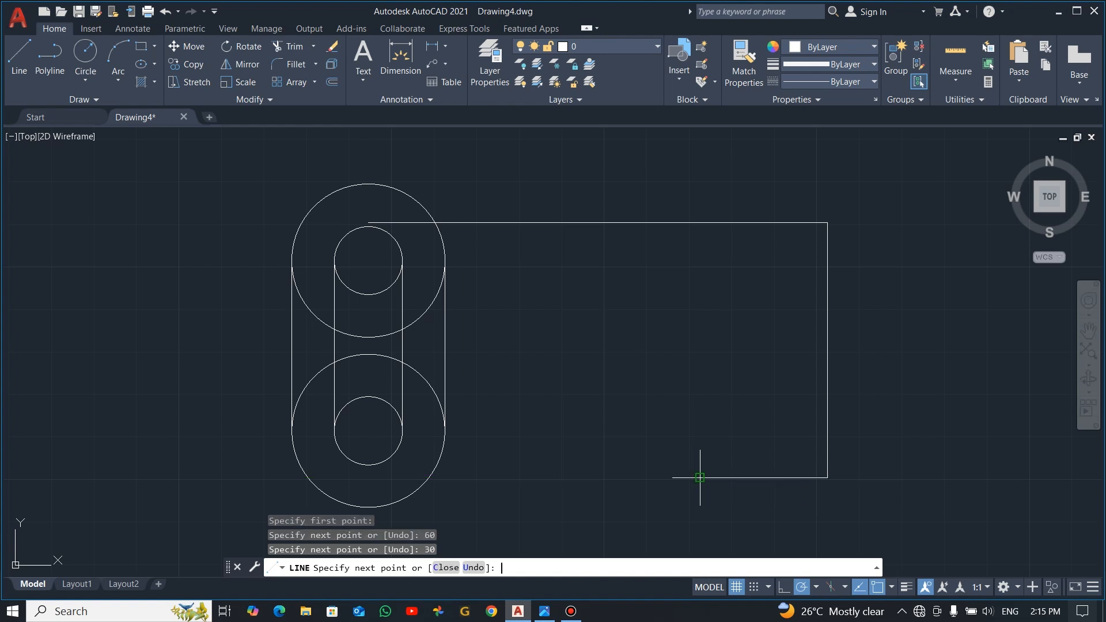
{"action": "key", "text": "Escape"}
Step: Draw a sloped line at 150° from the lower right corner, ending directly above the left end of the 30-unit line
{"action": "key", "text": "alt+Tab"}
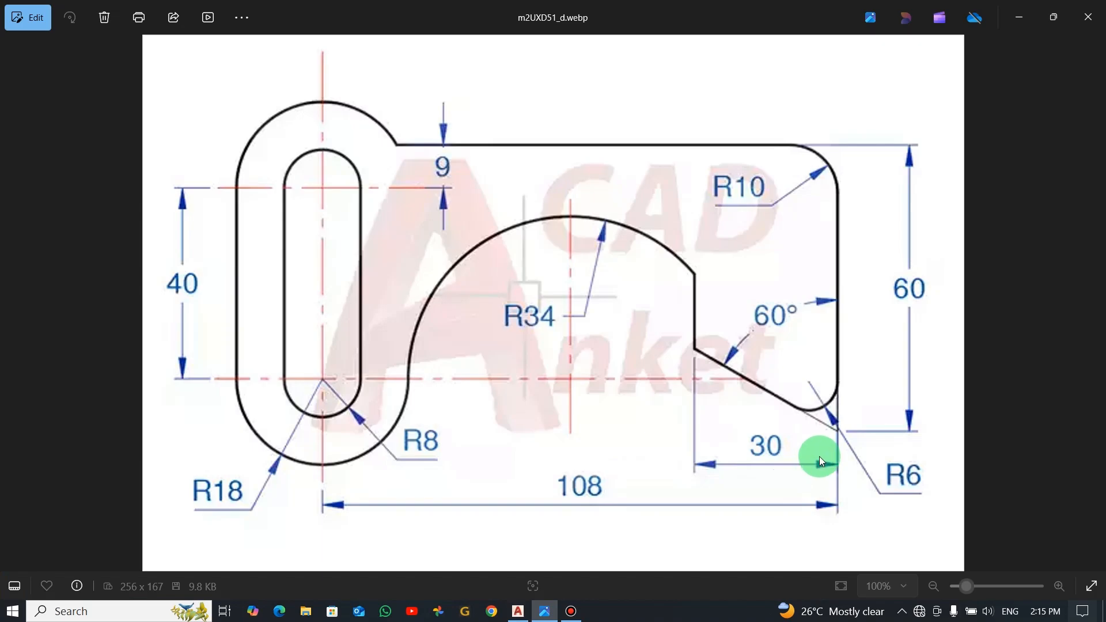
{"action": "key", "text": "alt+Tab"}
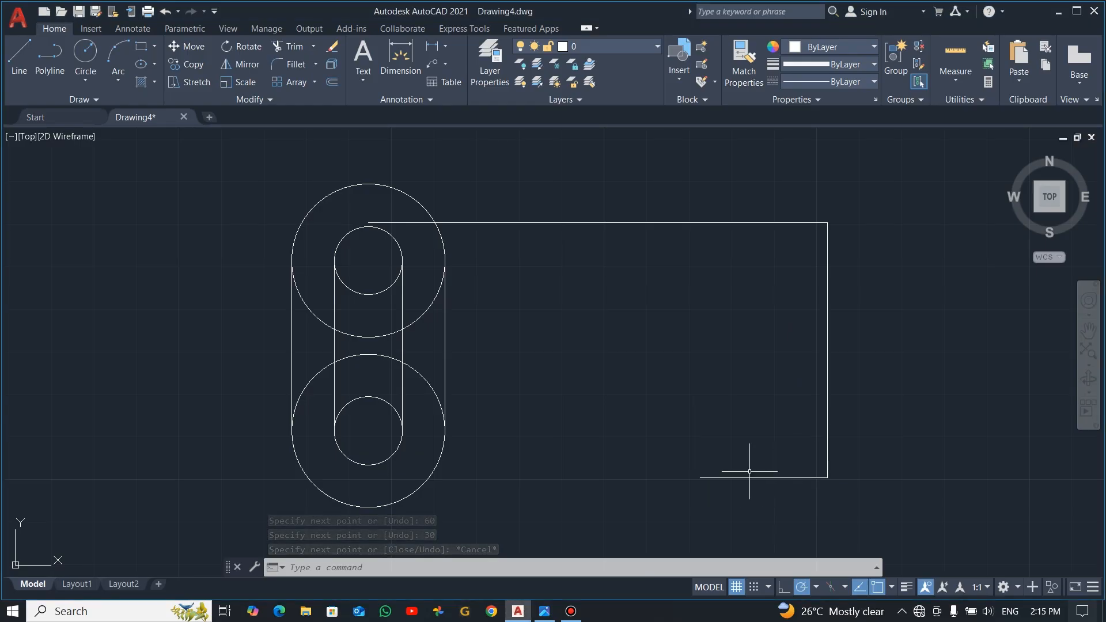
{"action": "key", "text": "alt+Tab"}
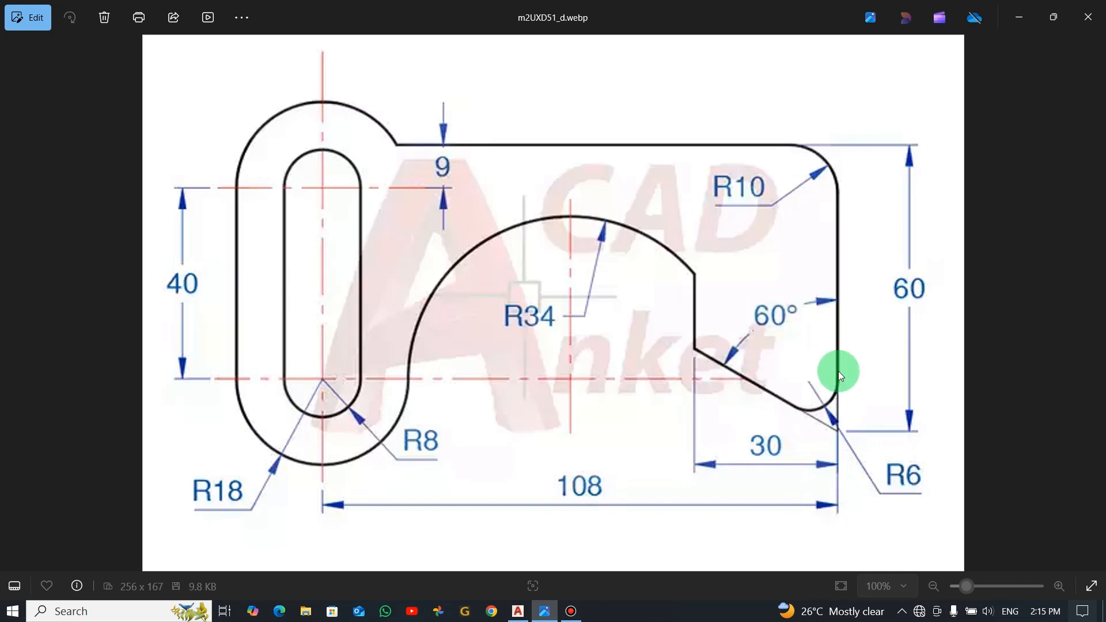
{"action": "key", "text": "alt+Tab"}
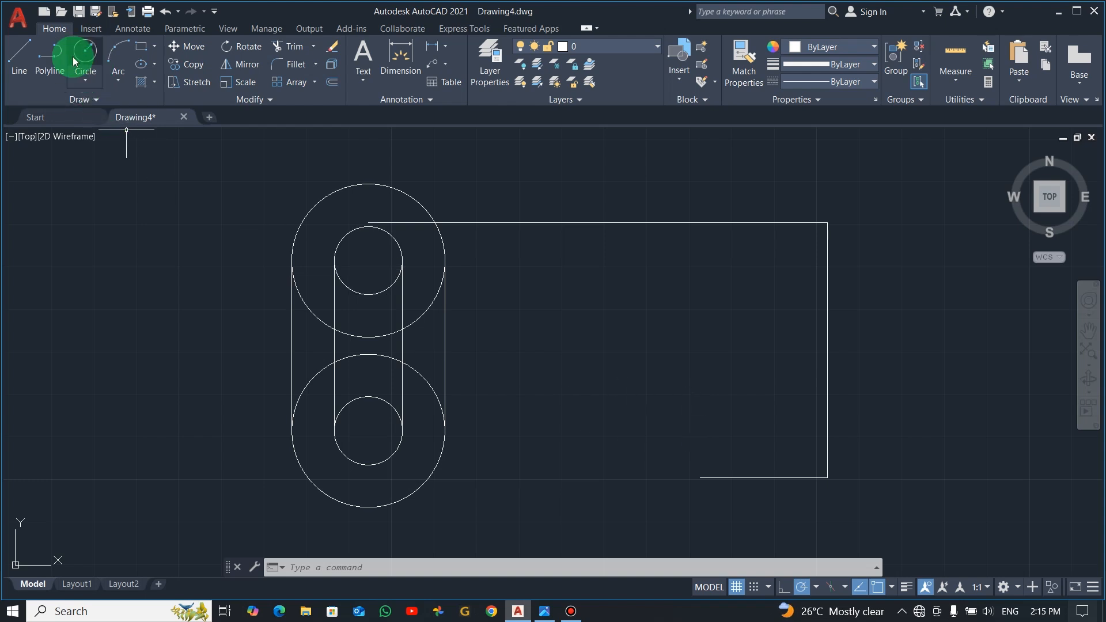
{"action": "left_click", "coordinate": [25, 57]}
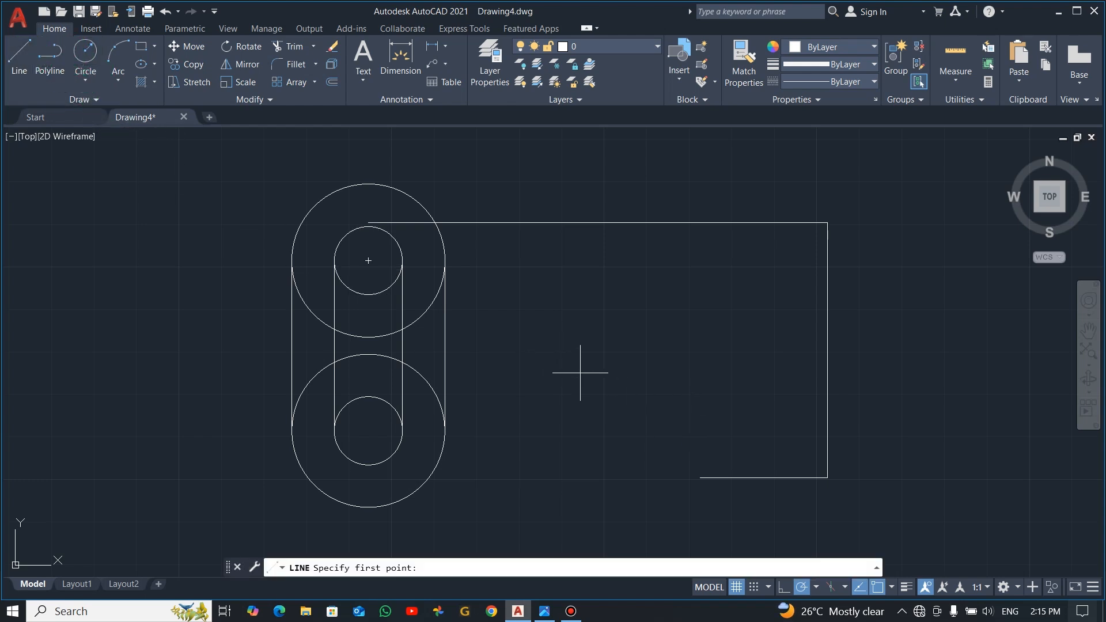
{"action": "left_click", "coordinate": [828, 477]}
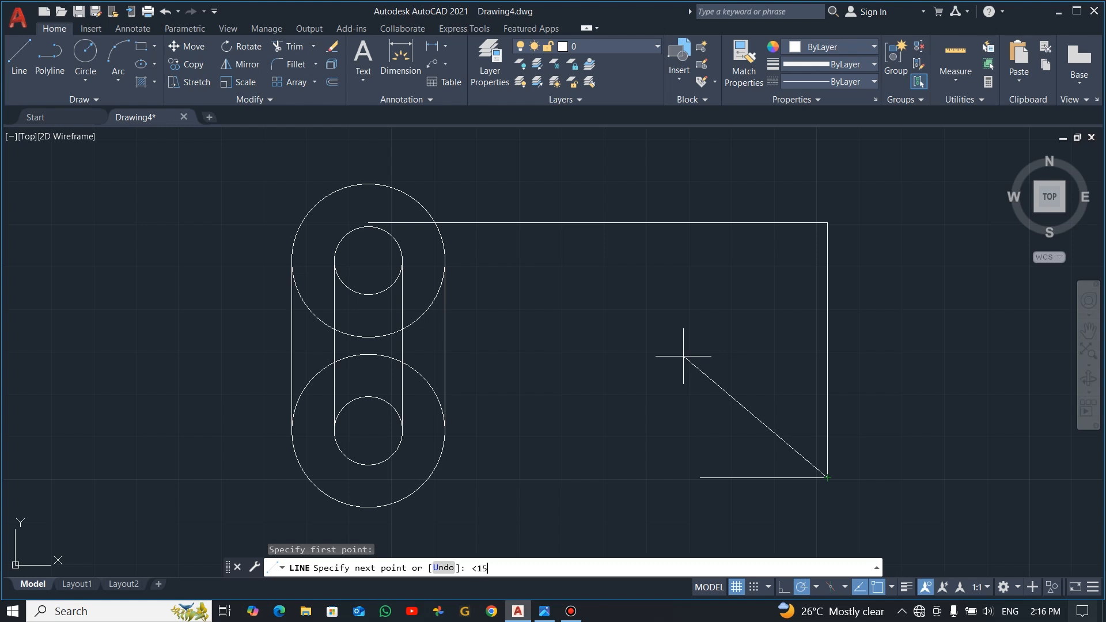
{"action": "key", "text": "Return"}
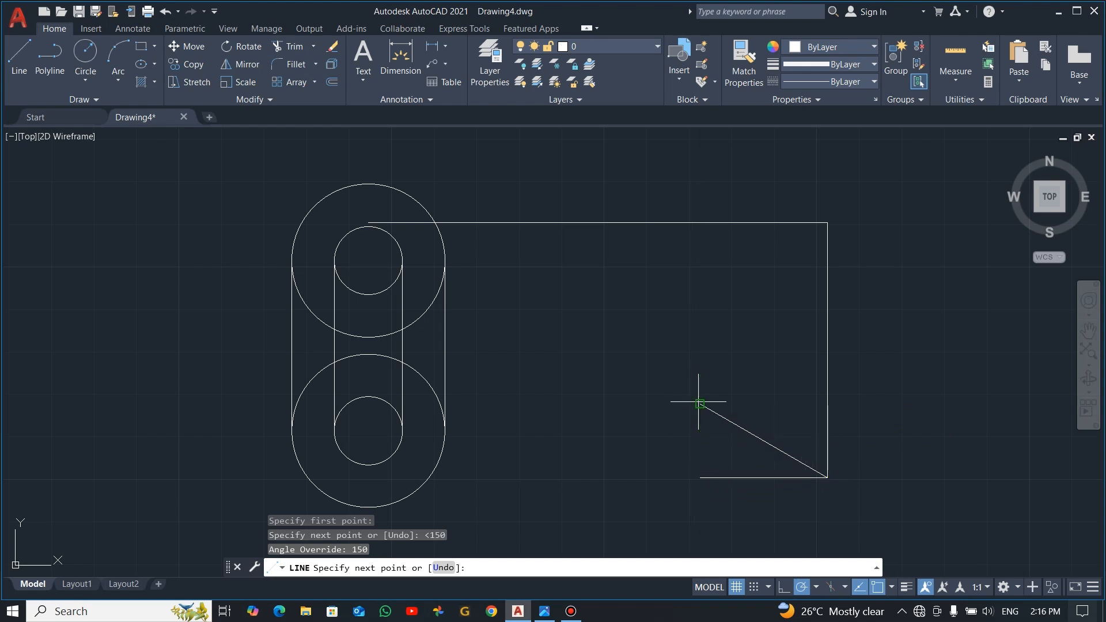
{"action": "left_click", "coordinate": [700, 404]}
{"action": "key", "text": "Escape"}
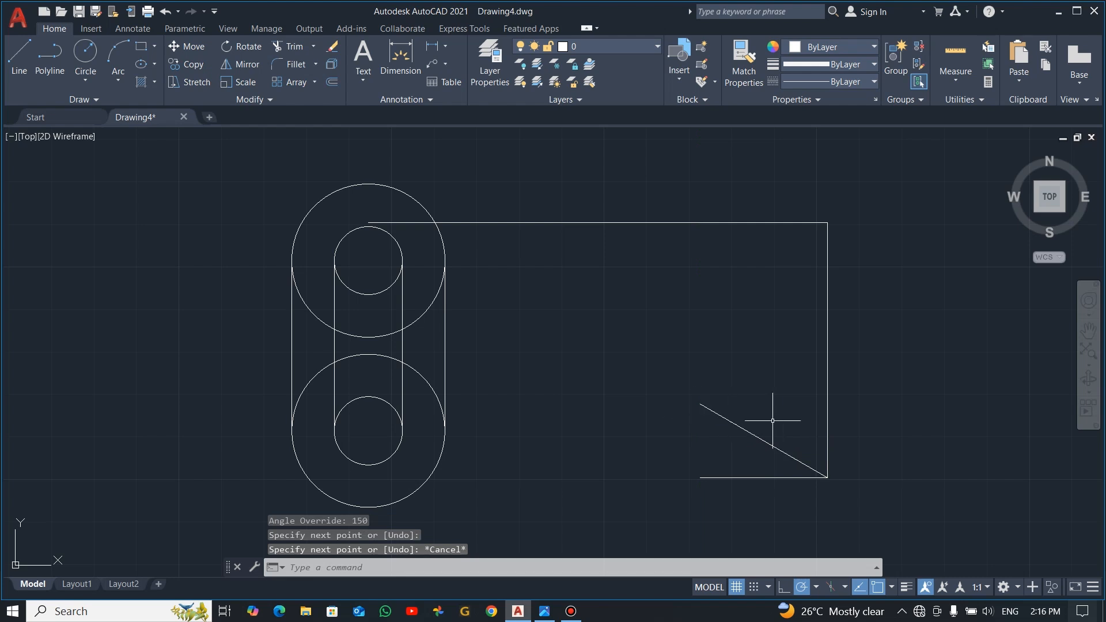
Step: Add an angular dimension between the sloped line and the right vertical line, placing it inside the corner
{"action": "left_click", "coordinate": [445, 51]}
{"action": "left_click", "coordinate": [465, 130]}
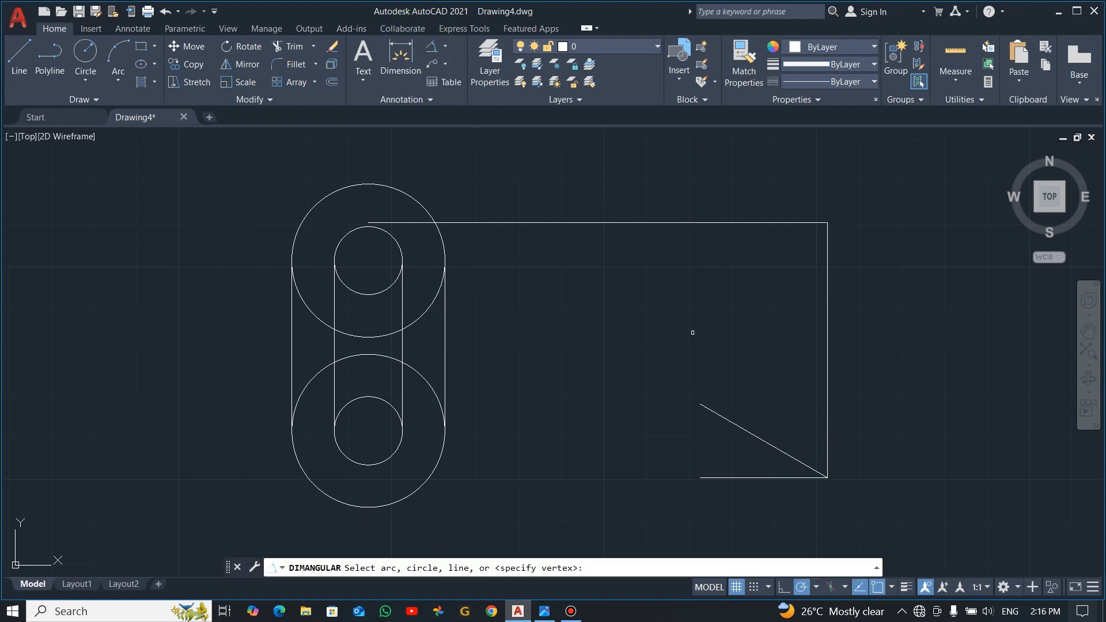
{"action": "left_click", "coordinate": [767, 442]}
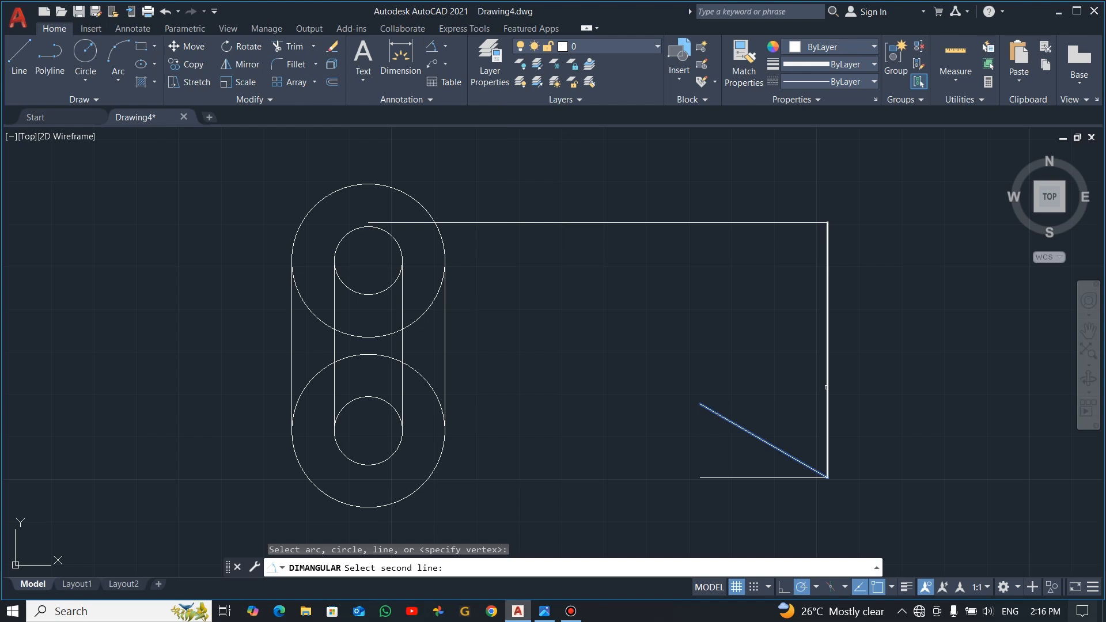
{"action": "left_click", "coordinate": [826, 386]}
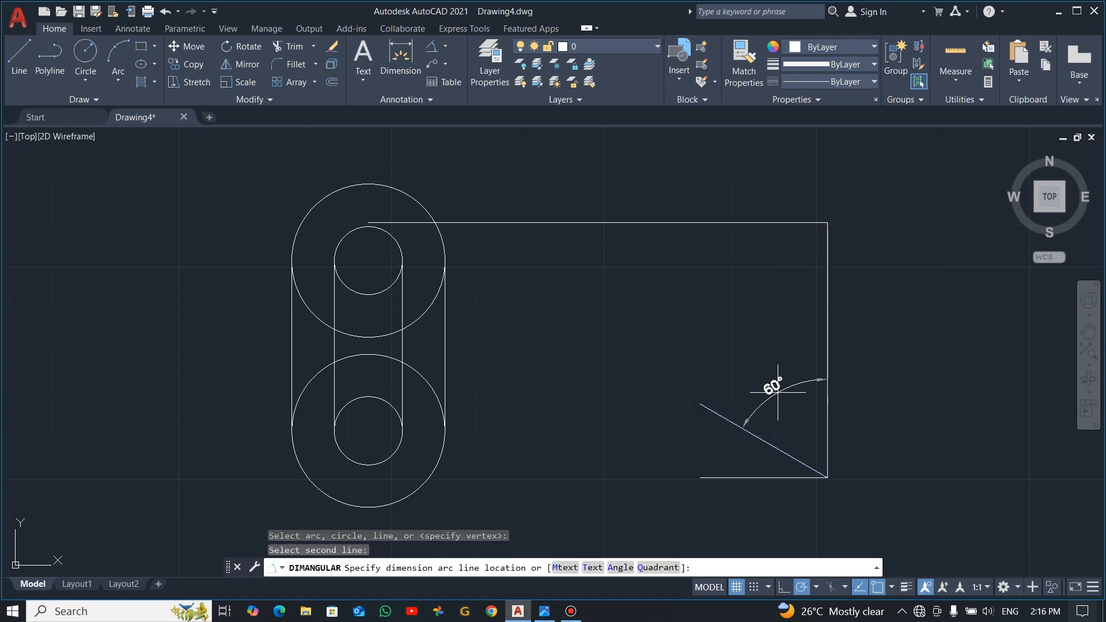
{"action": "left_click", "coordinate": [775, 391]}
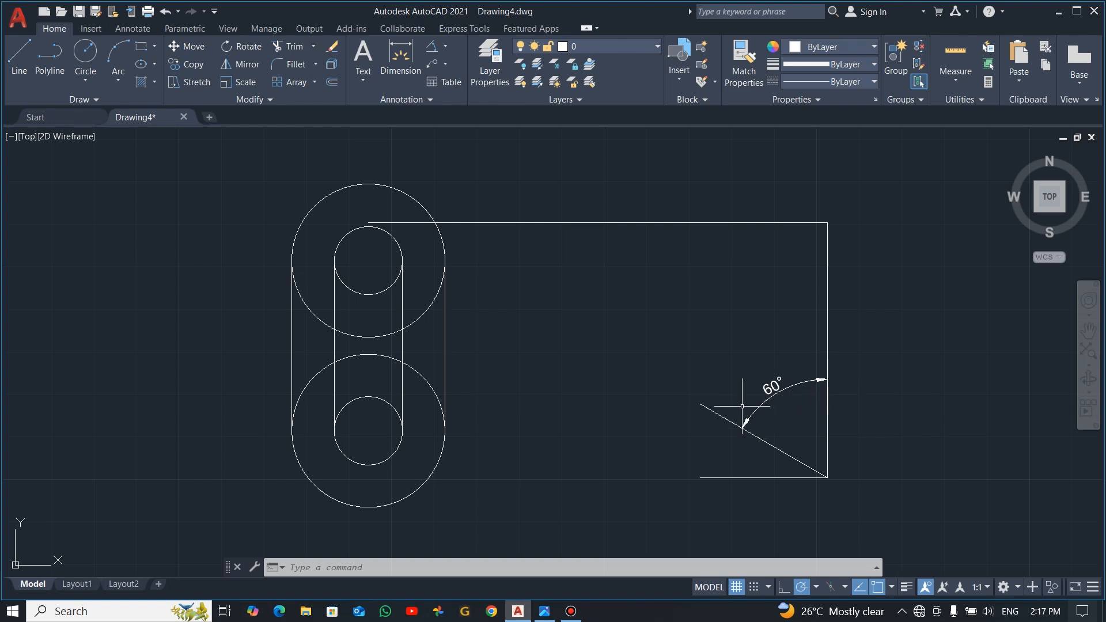
Step: Draw a vertical line straight up from the upper end of the sloped line, checking the reference image for its position
{"action": "key", "text": "alt+Tab"}
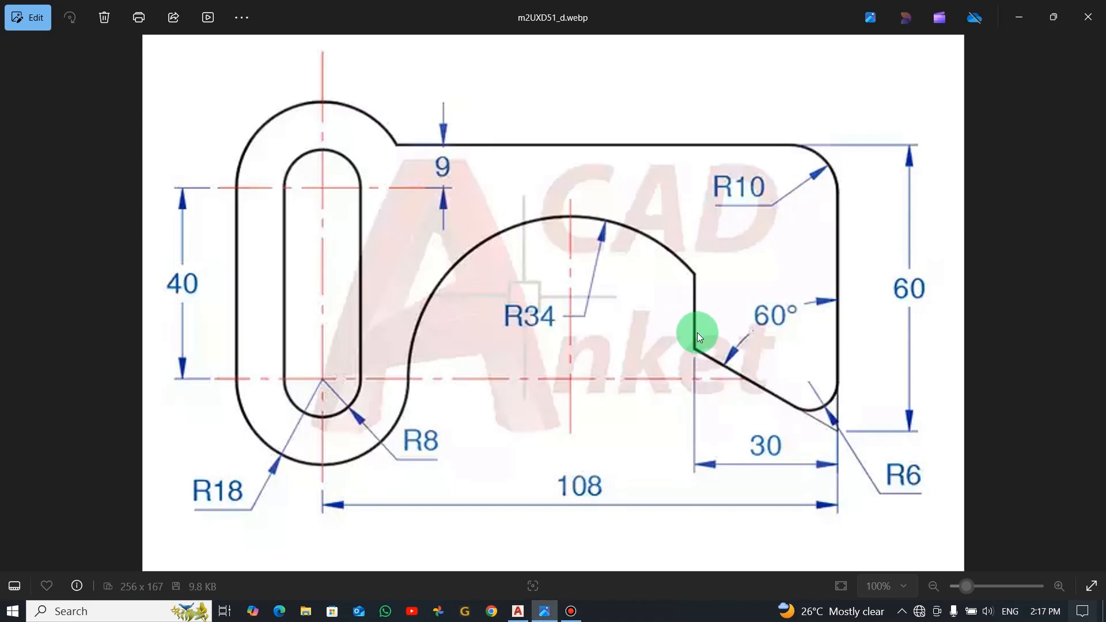
{"action": "key", "text": "alt+Tab"}
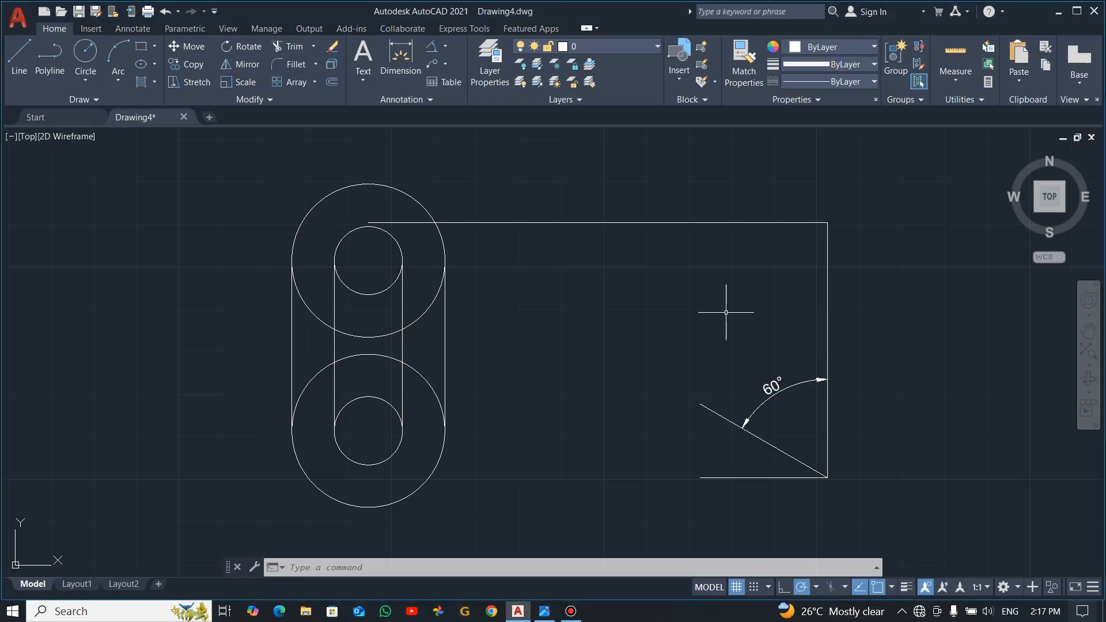
{"action": "type", "text": "L"}
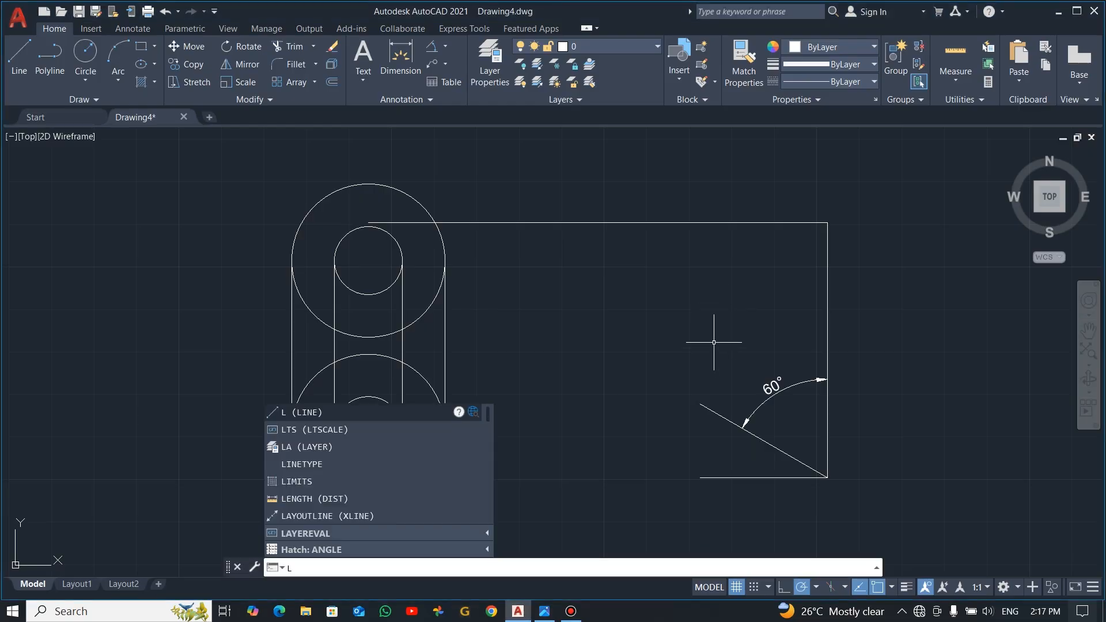
{"action": "key", "text": "Return"}
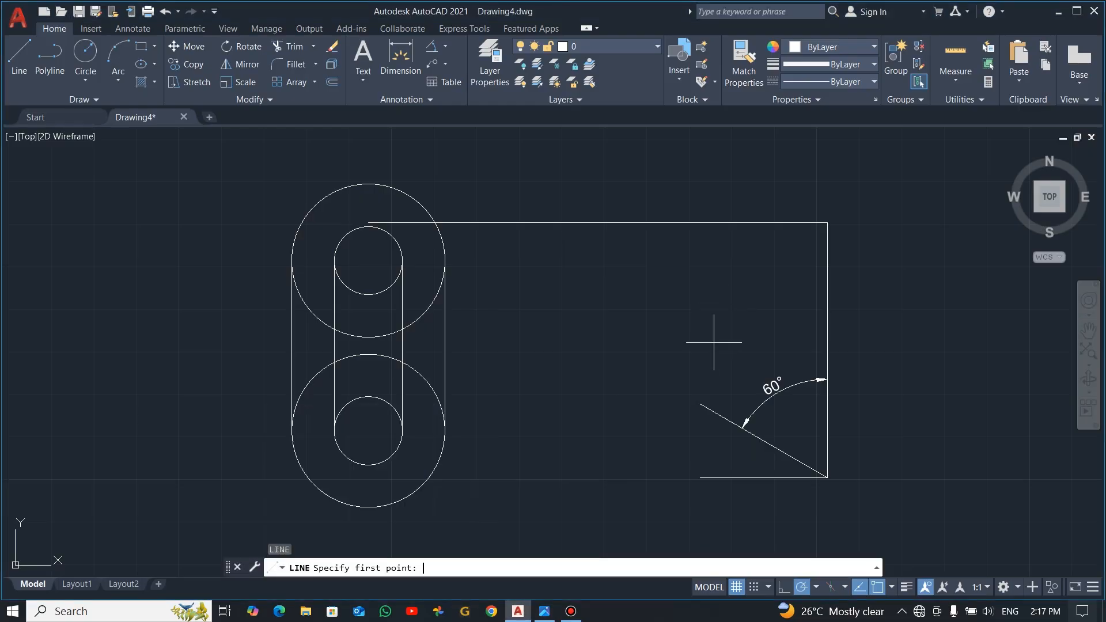
{"action": "left_click", "coordinate": [700, 404]}
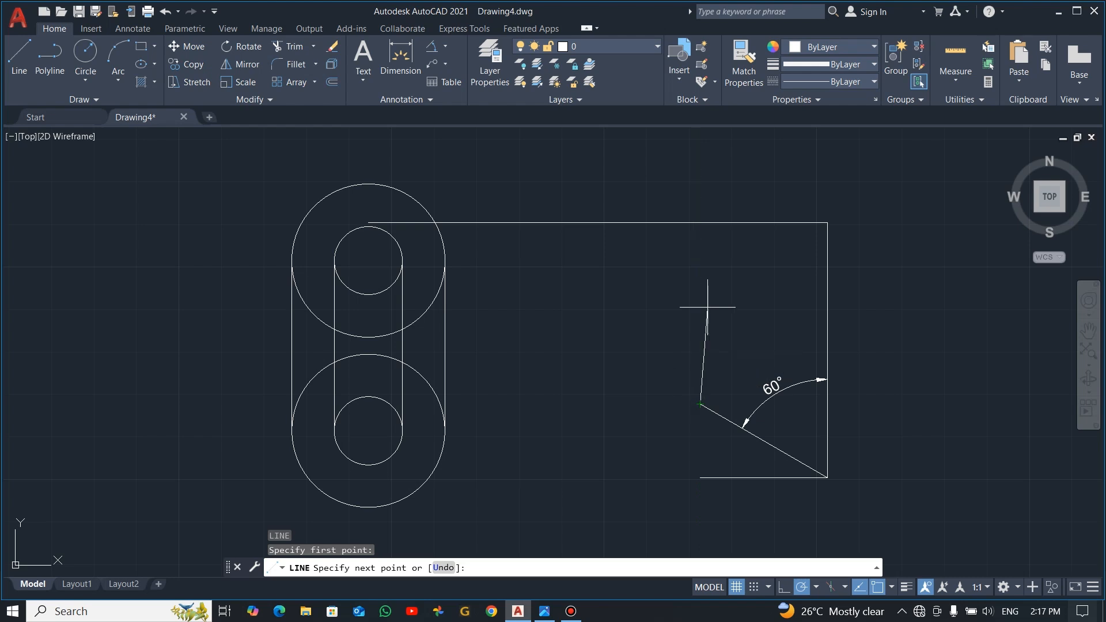
{"action": "key", "text": "Escape"}
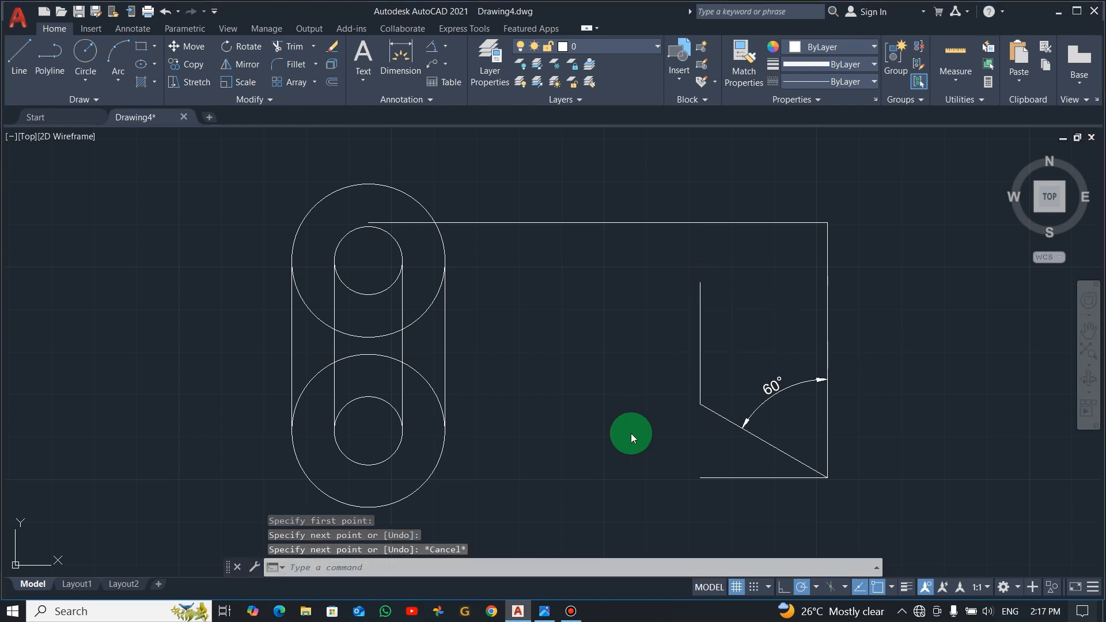
Step: Draw a horizontal construction line from the lower slot circles' center to just past the short vertical line, checking the reference image
{"action": "key", "text": "alt+Tab"}
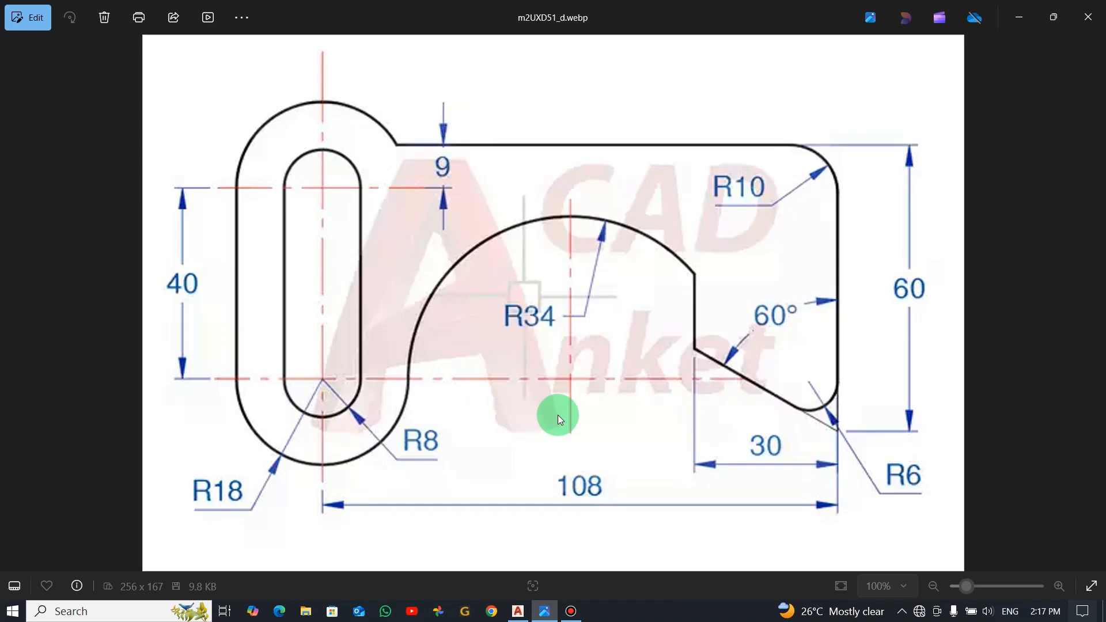
{"action": "key", "text": "alt+Tab"}
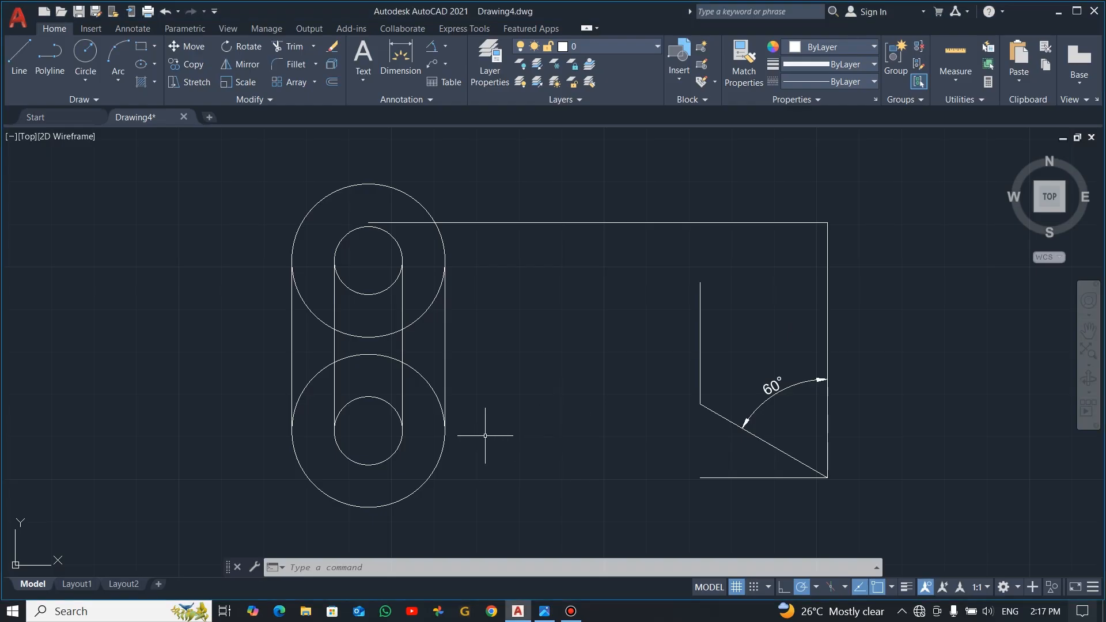
{"action": "type", "text": "l"}
{"action": "key", "text": "Return"}
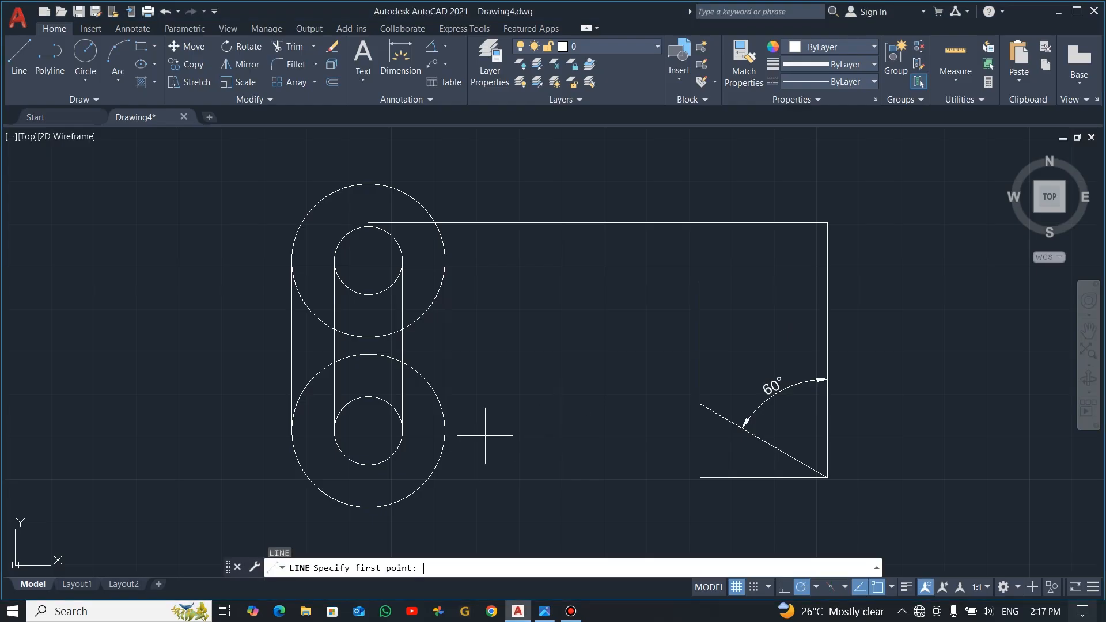
{"action": "left_click", "coordinate": [368, 431]}
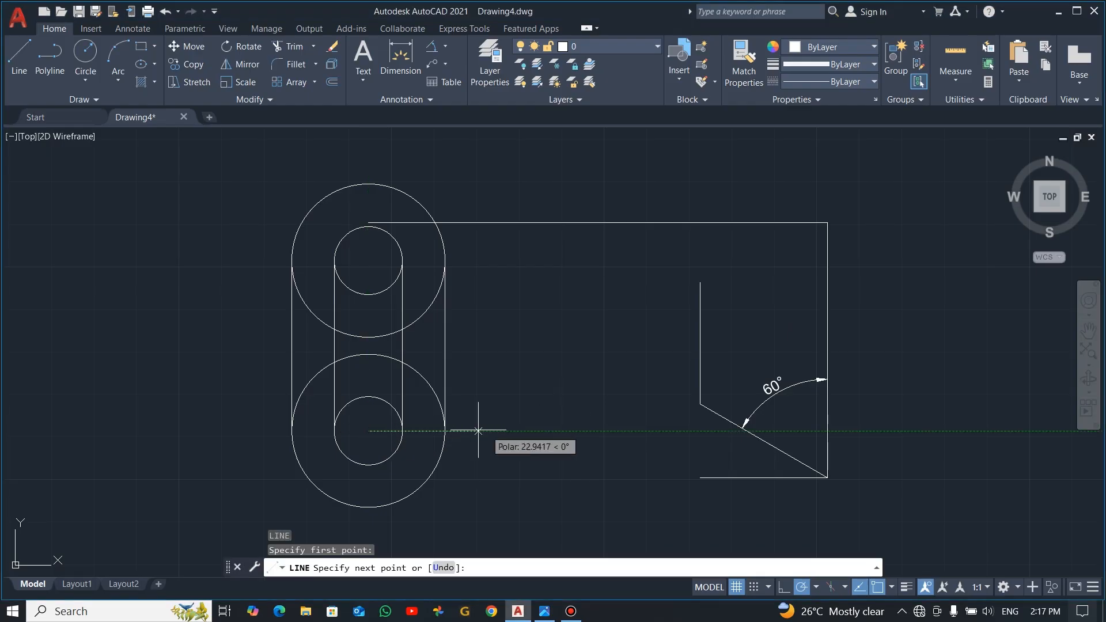
{"action": "left_click", "coordinate": [717, 431]}
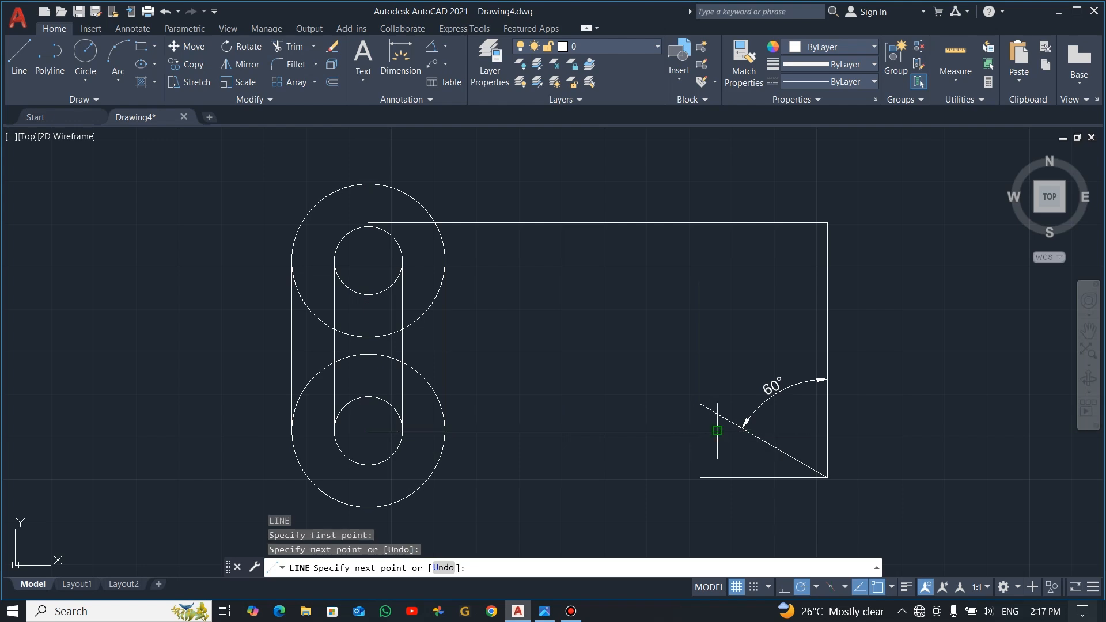
{"action": "key", "text": "Escape"}
Step: Draw a circle of radius 34 centered on the construction line's midpoint, checking the radius in the reference image
{"action": "key", "text": "alt+Tab"}
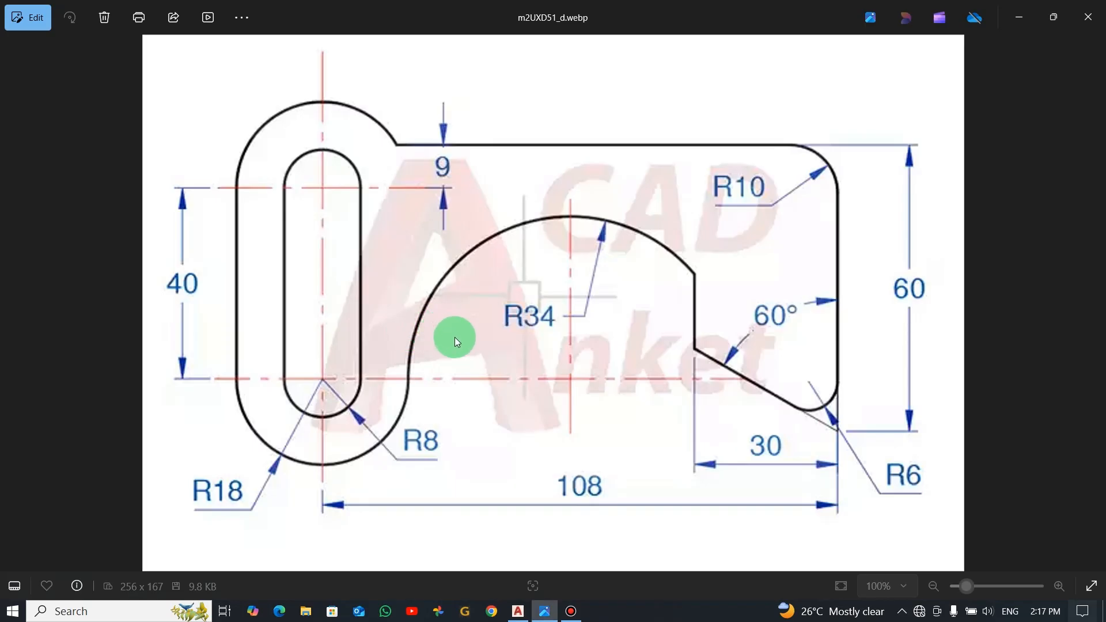
{"action": "key", "text": "alt+Tab"}
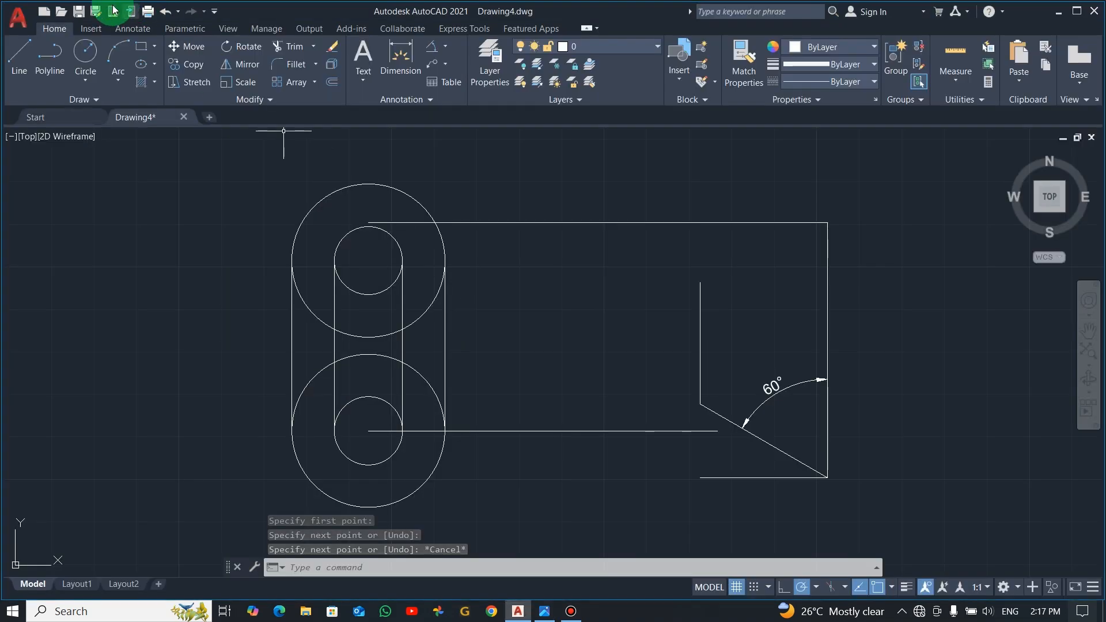
{"action": "left_click", "coordinate": [90, 71]}
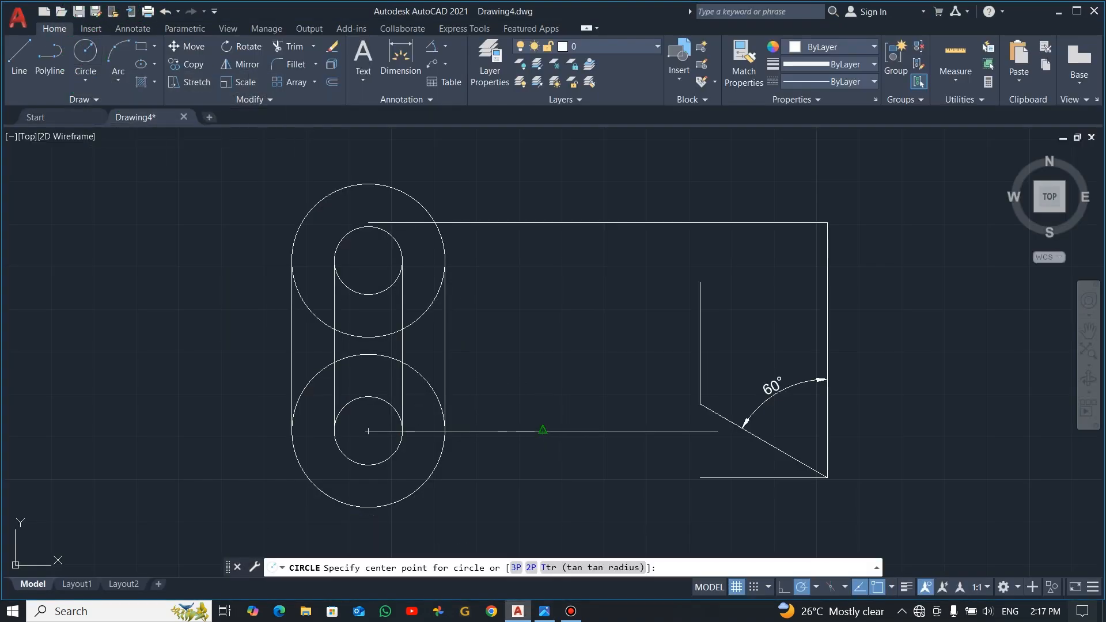
{"action": "left_click", "coordinate": [542, 431]}
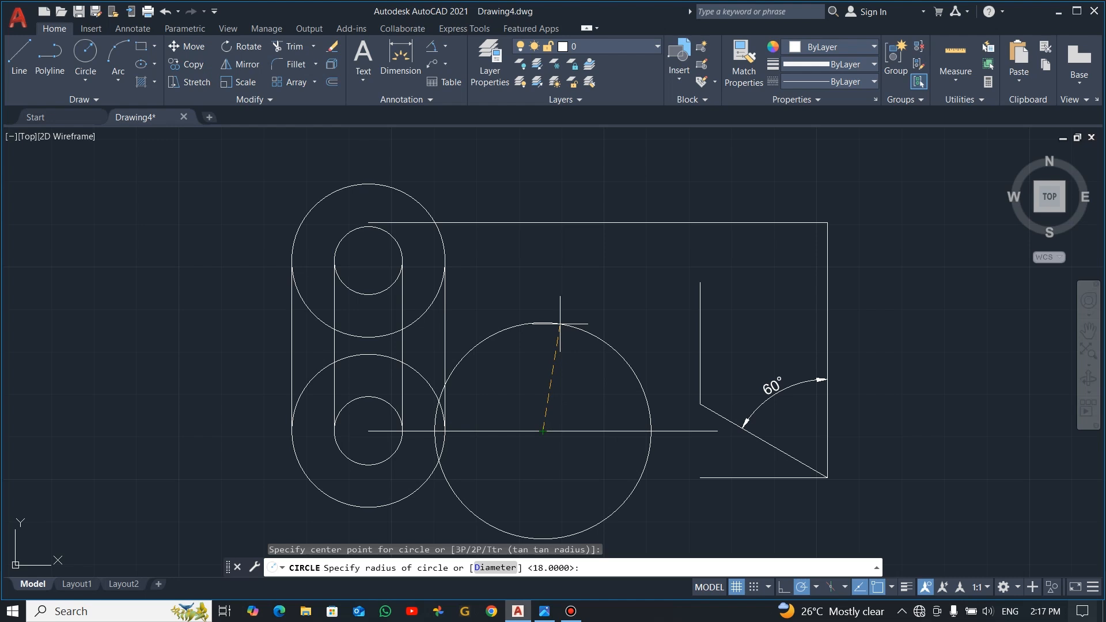
{"action": "key", "text": "Return"}
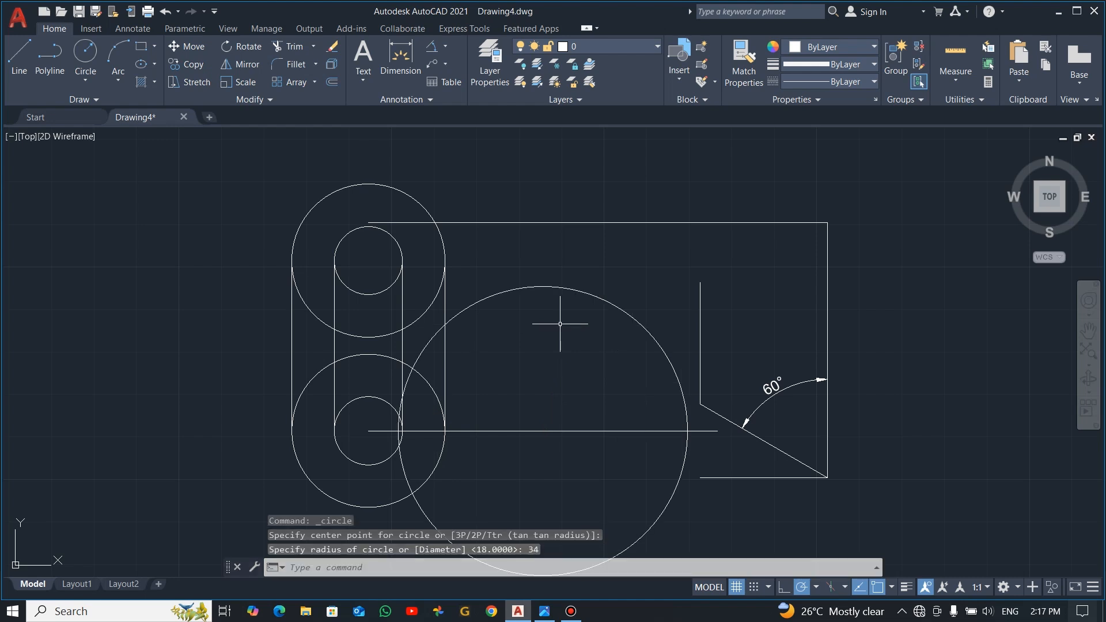
Step: Move the R34 circle from its left quadrant to the right quadrant of the lower R18 circle
{"action": "left_click", "coordinate": [552, 288]}
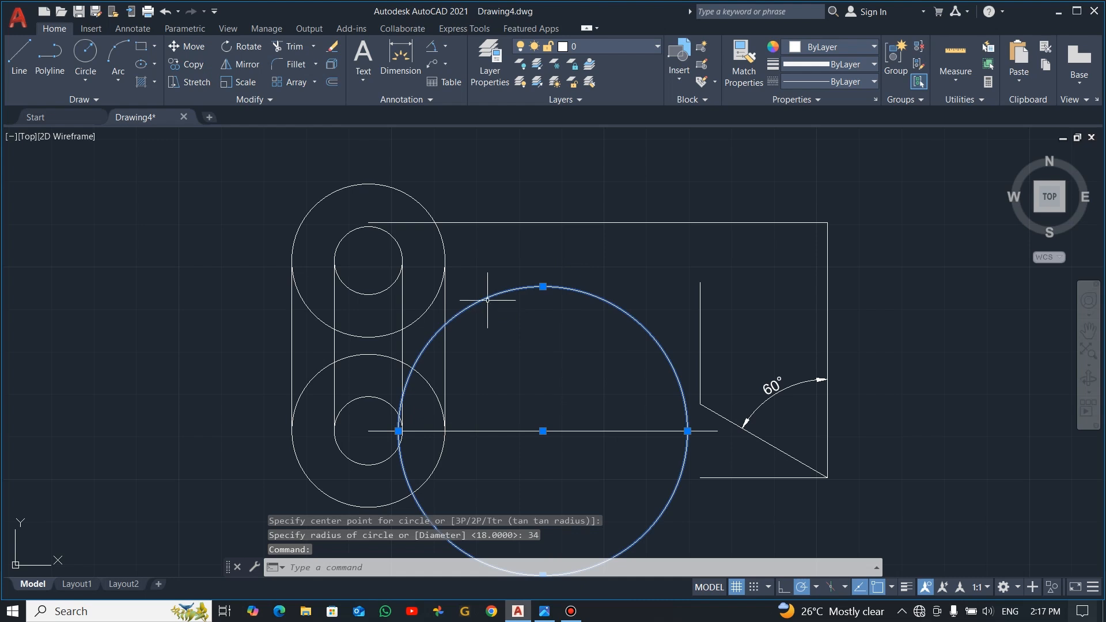
{"action": "left_click", "coordinate": [185, 46]}
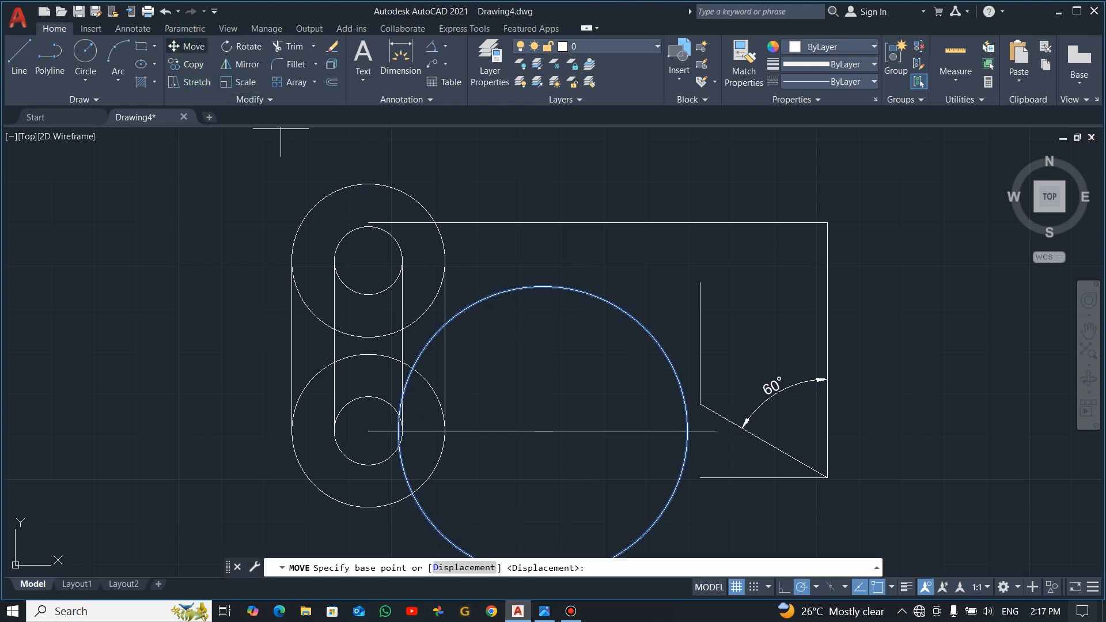
{"action": "left_click", "coordinate": [398, 431]}
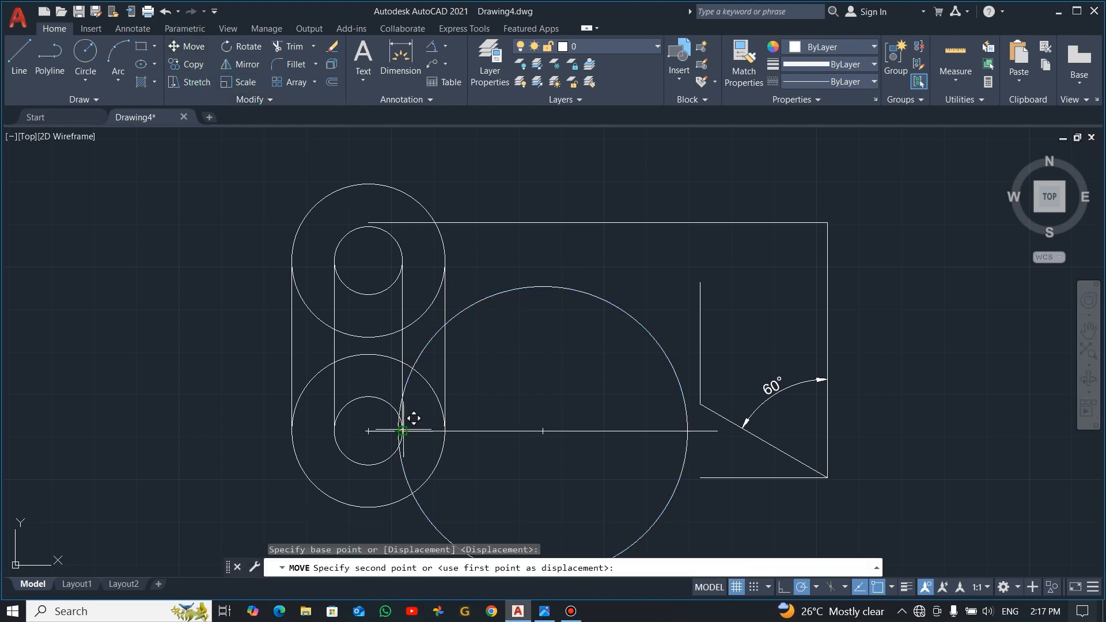
{"action": "left_click", "coordinate": [450, 422]}
{"action": "key", "text": "Escape"}
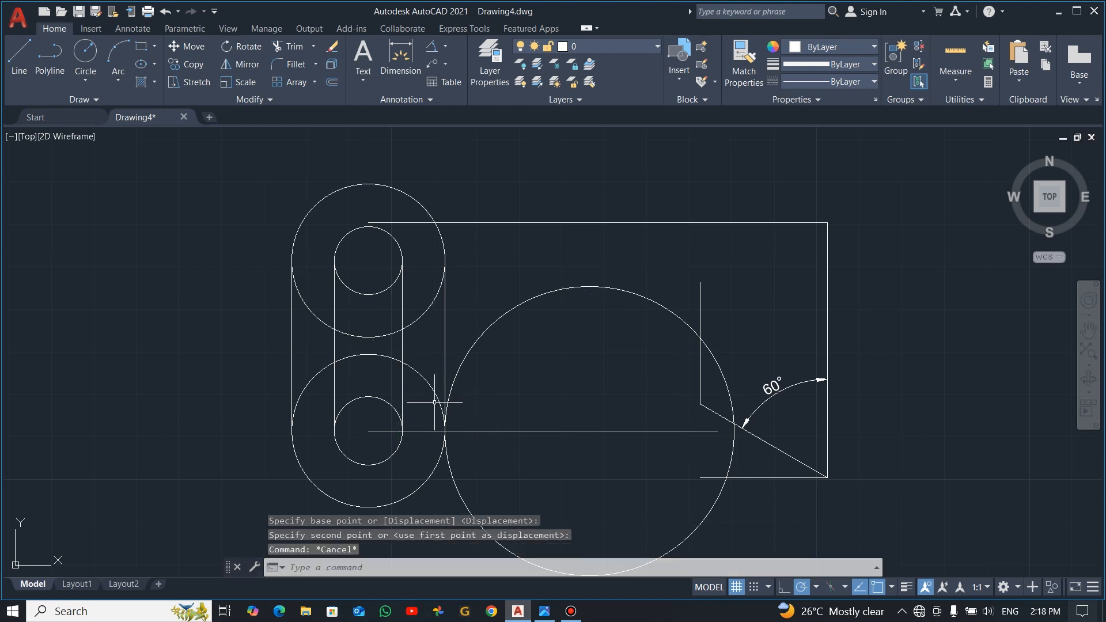
Step: Trim the inner arcs of the R18 circles and the lower arc of the upper R8 circle between the slot's sides
{"action": "type", "text": "tr"}
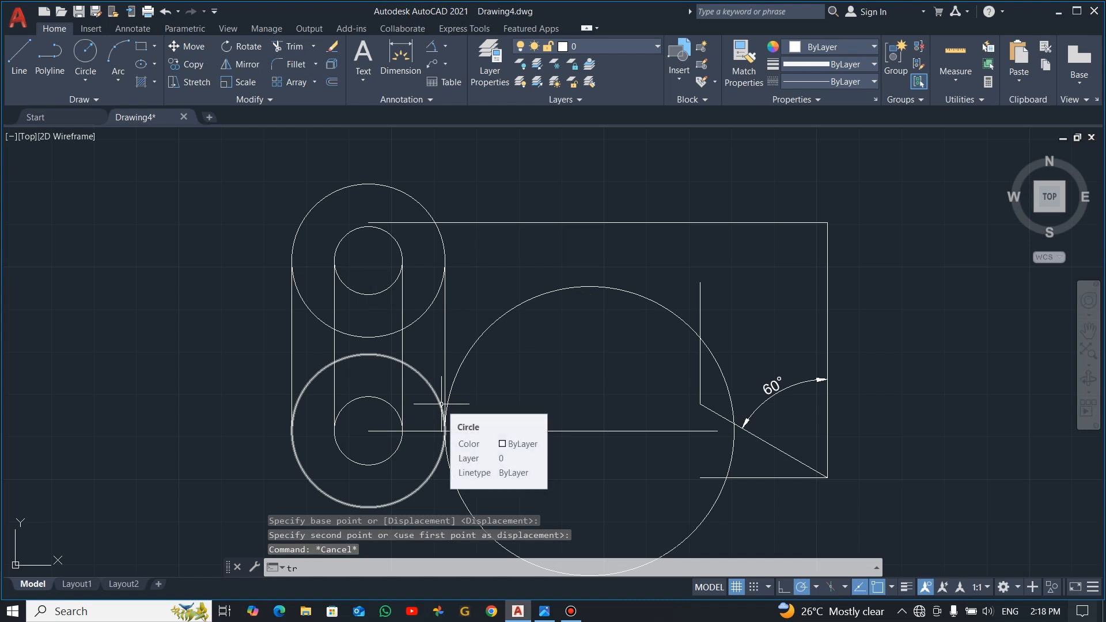
{"action": "key", "text": "Return"}
{"action": "left_click_drag", "start_coordinate": [315, 298], "coordinate": [309, 398]}
{"action": "left_click_drag", "start_coordinate": [371, 266], "coordinate": [364, 384]}
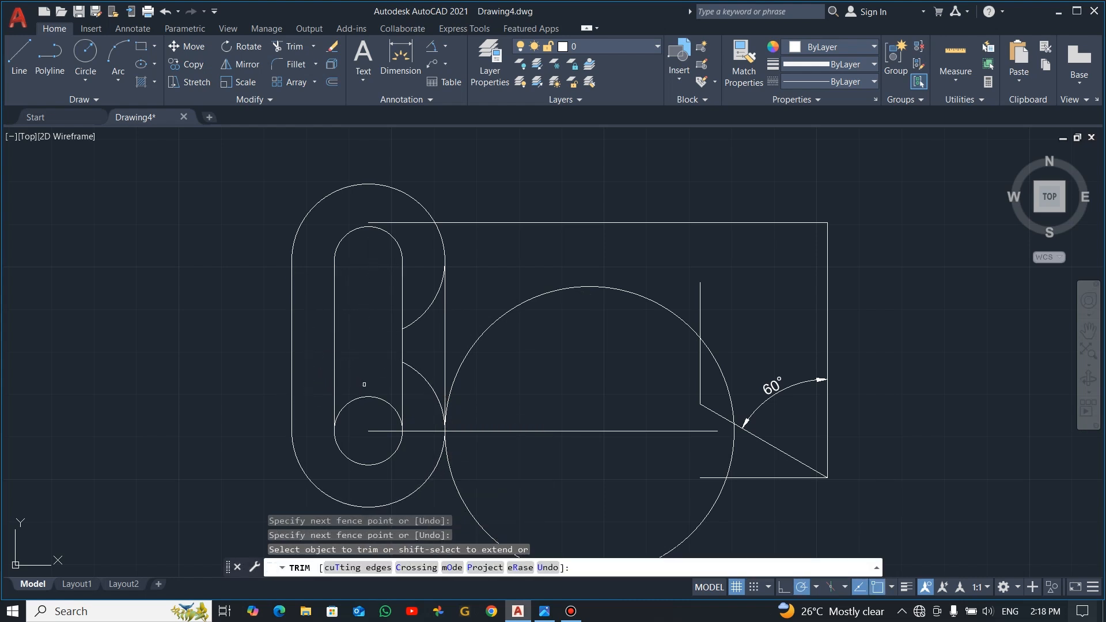
{"action": "left_click_drag", "start_coordinate": [423, 292], "coordinate": [424, 382]}
Step: Trim the R34 circle to its upper hook arc and remove the excess segments at the short vertical line and the slot's right side
{"action": "left_click", "coordinate": [713, 360]}
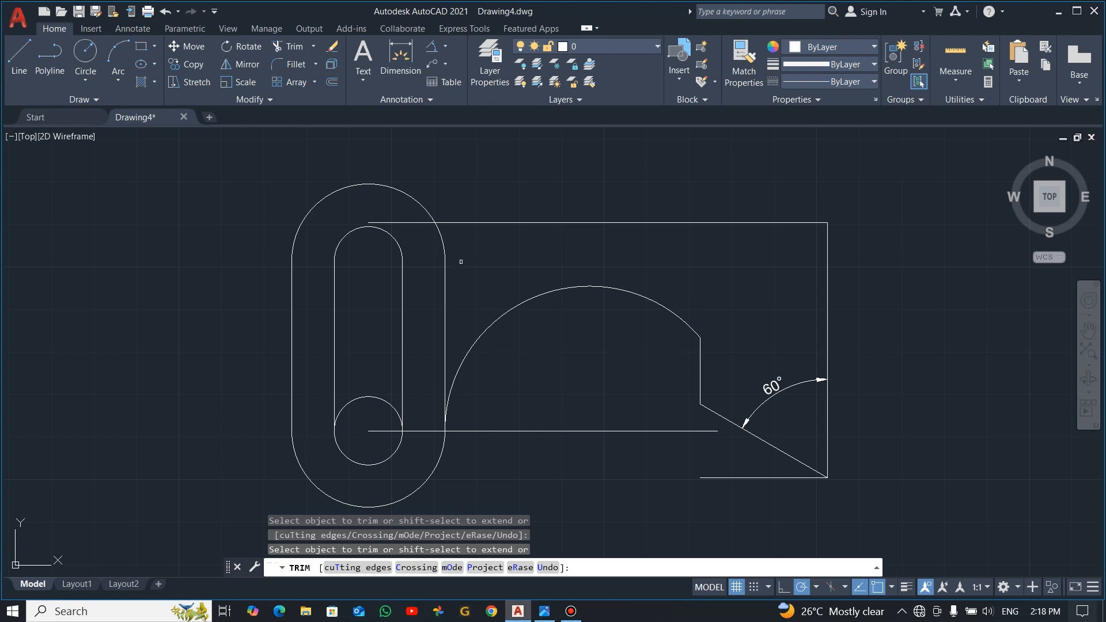
{"action": "left_click", "coordinate": [448, 275]}
{"action": "key", "text": "Escape"}
Step: Delete the horizontal construction line and trim the upper arc of the lower R8 circle inside the slot
{"action": "left_click", "coordinate": [471, 431]}
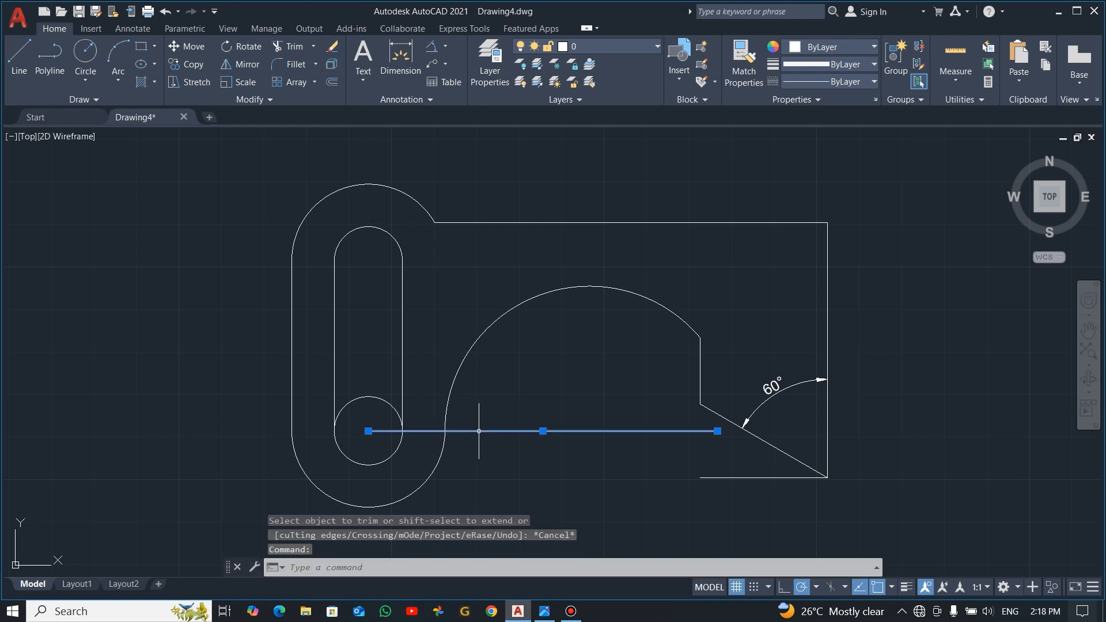
{"action": "key", "text": "Delete"}
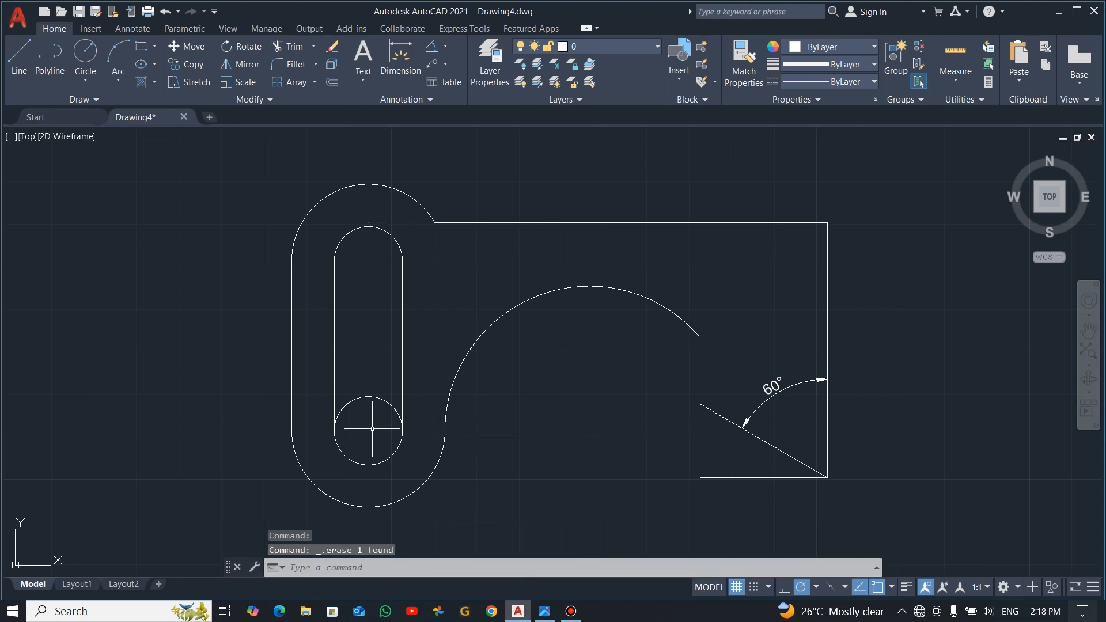
{"action": "type", "text": "tr"}
{"action": "key", "text": "Return"}
{"action": "left_click_drag", "start_coordinate": [369, 390], "coordinate": [363, 412]}
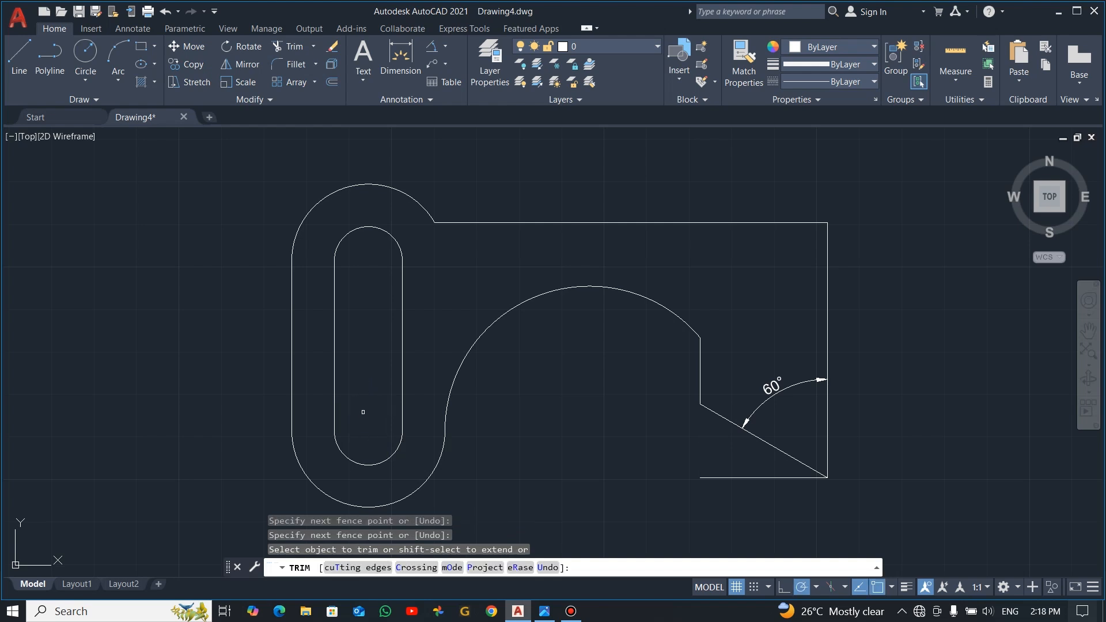
{"action": "key", "text": "Escape"}
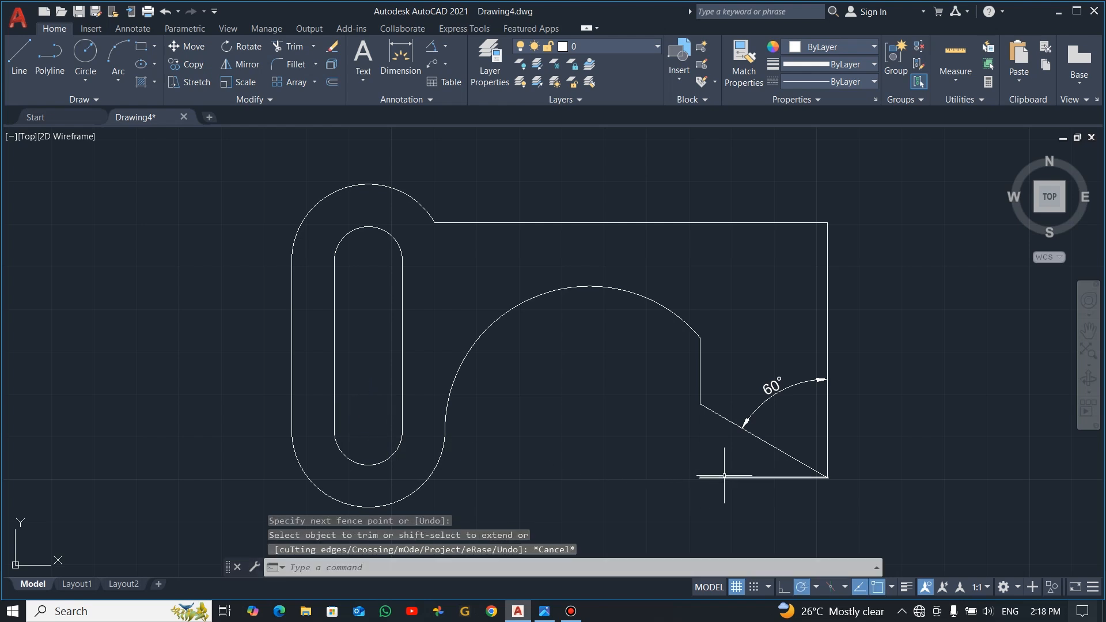
Step: Delete the 30-unit horizontal line below the sloped line
{"action": "left_click", "coordinate": [725, 476]}
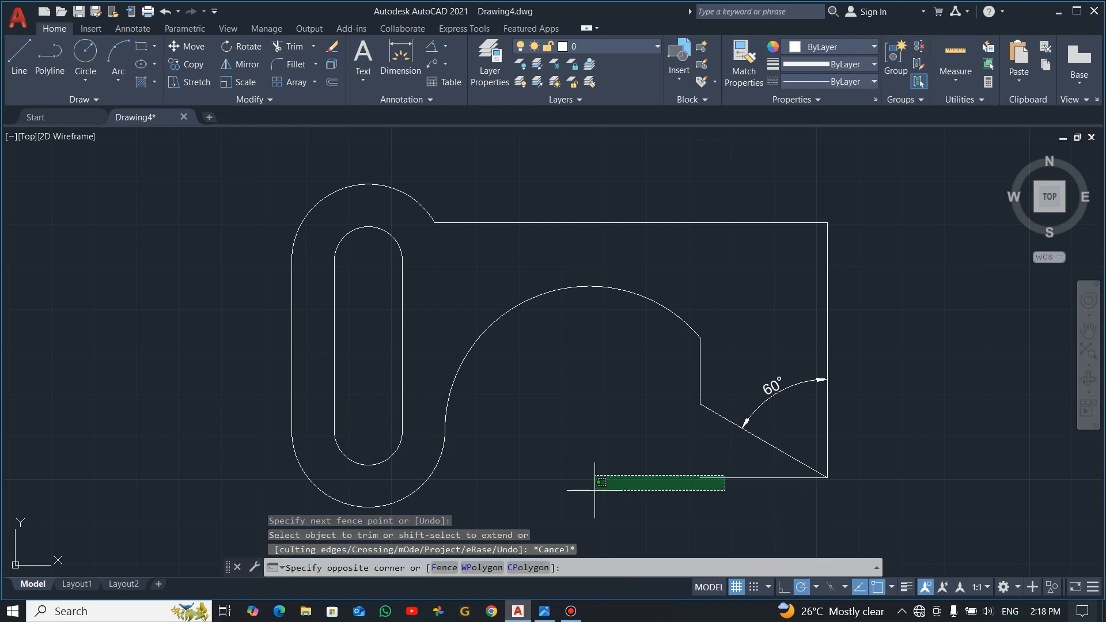
{"action": "left_click", "coordinate": [650, 500]}
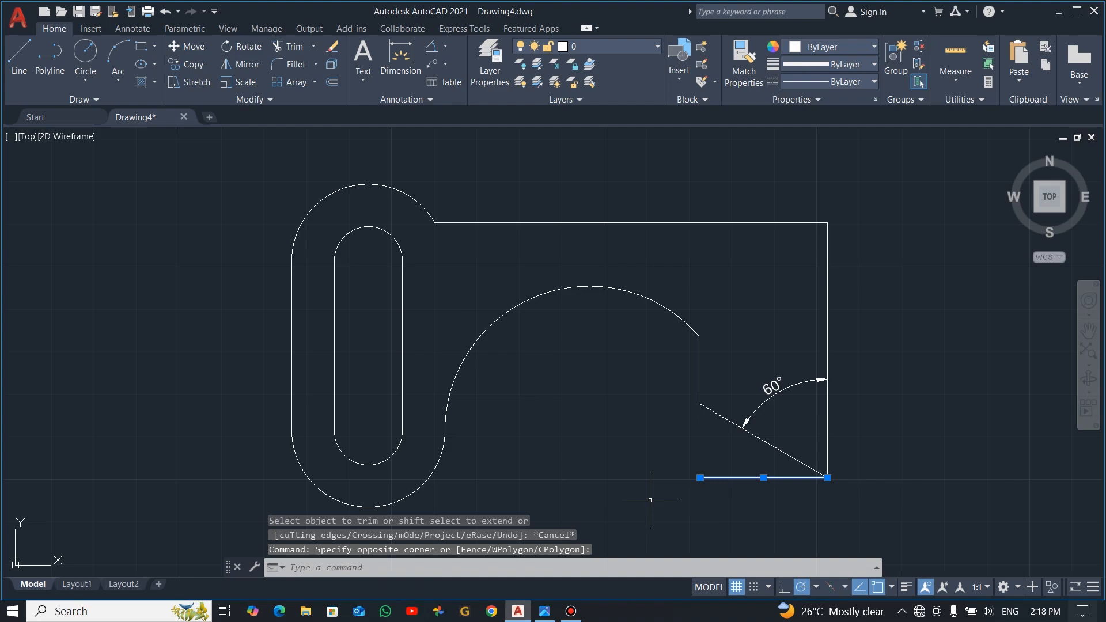
{"action": "key", "text": "Escape"}
Step: Fillet the plate's upper right corner with a radius of 10, checking the radius in the reference image
{"action": "key", "text": "alt+Tab"}
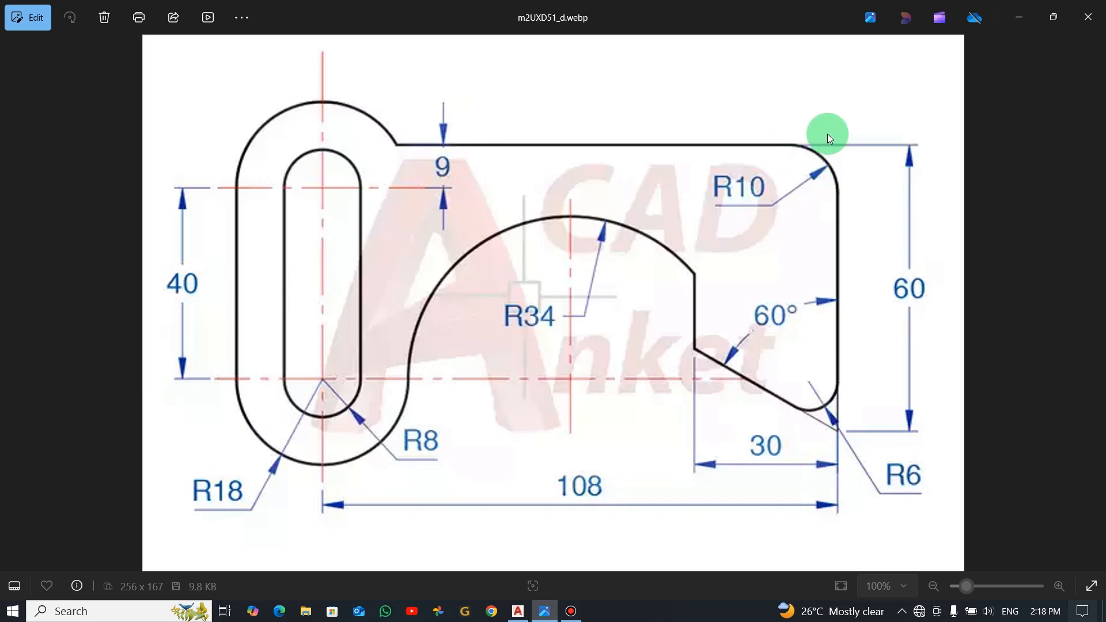
{"action": "key", "text": "alt+Tab"}
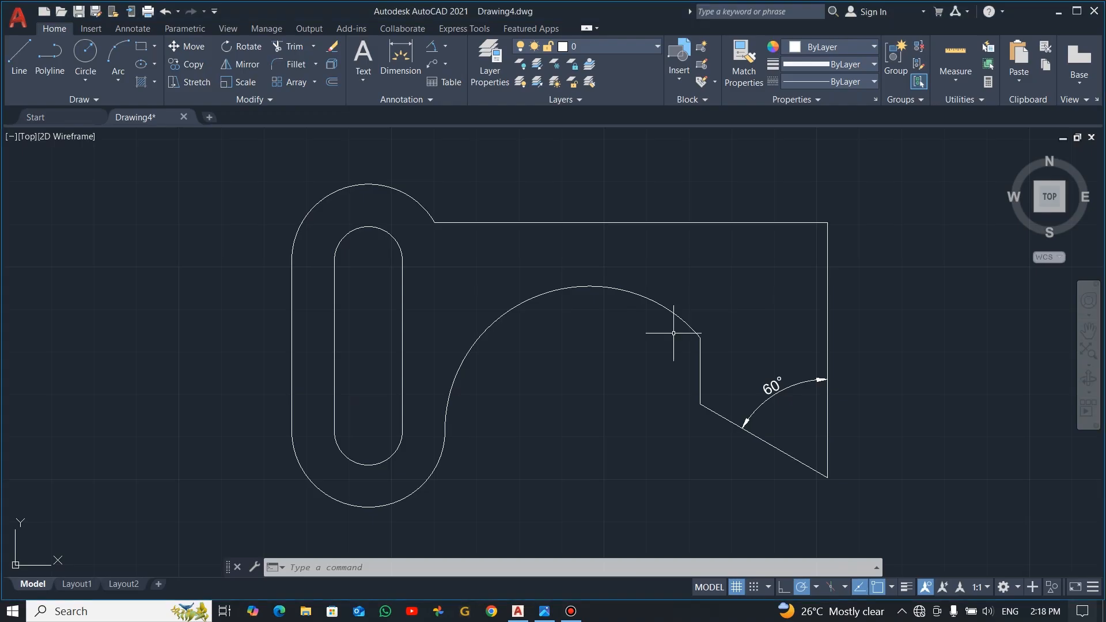
{"action": "left_click", "coordinate": [289, 66]}
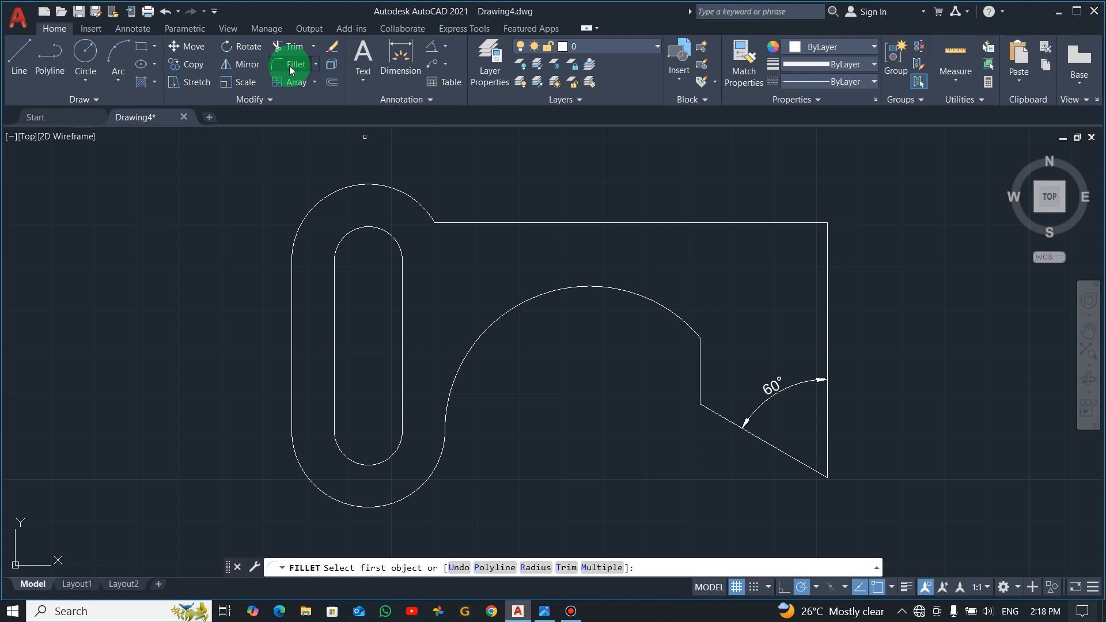
{"action": "left_click", "coordinate": [526, 569]}
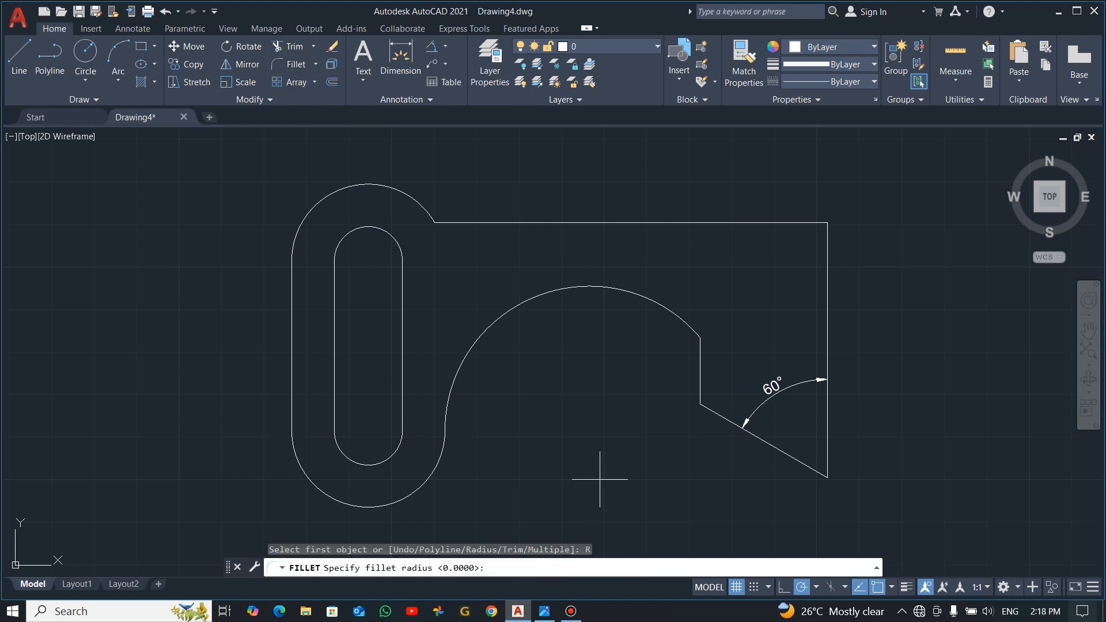
{"action": "type", "text": "10"}
{"action": "key", "text": "Return"}
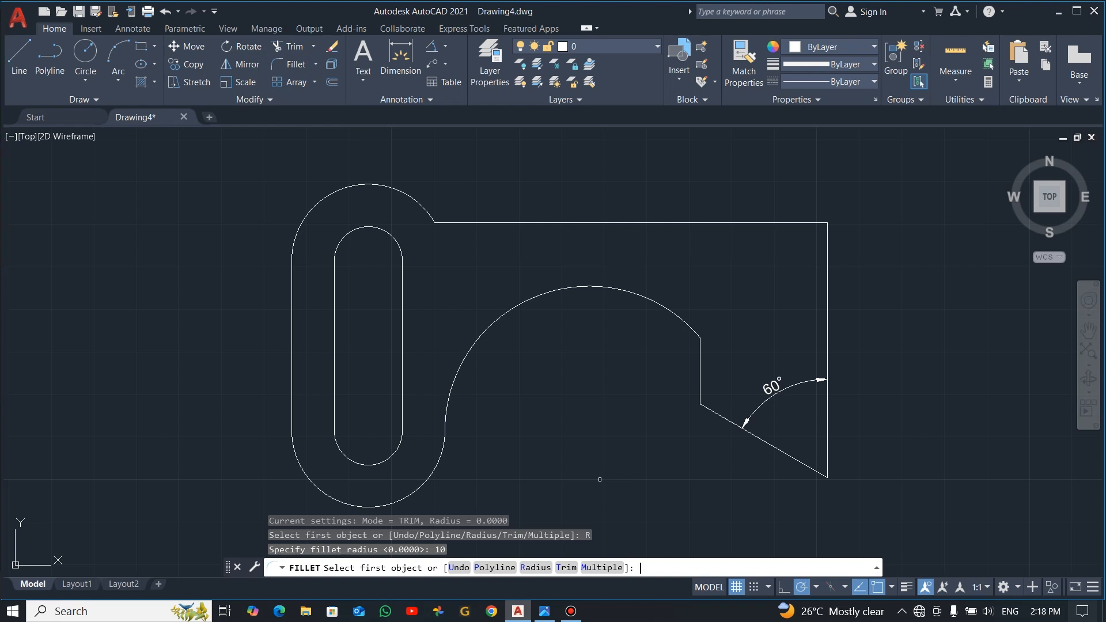
{"action": "left_click", "coordinate": [804, 222]}
{"action": "left_click", "coordinate": [830, 249]}
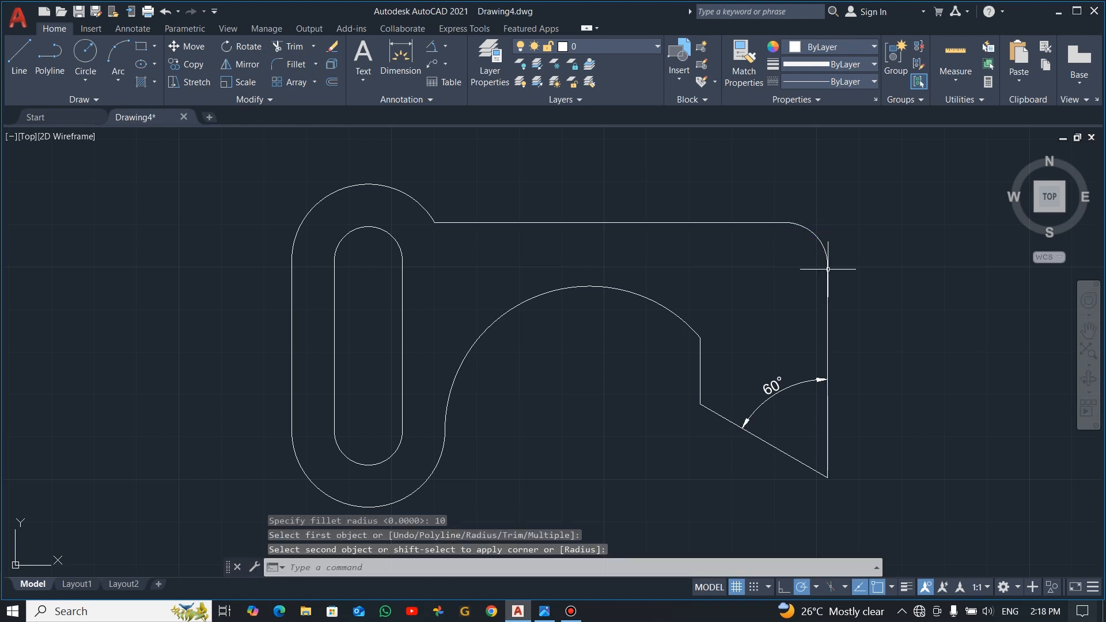
Step: Fillet the plate's lower right corner with a radius of 6 and compare the outline with the reference image
{"action": "key", "text": "Escape"}
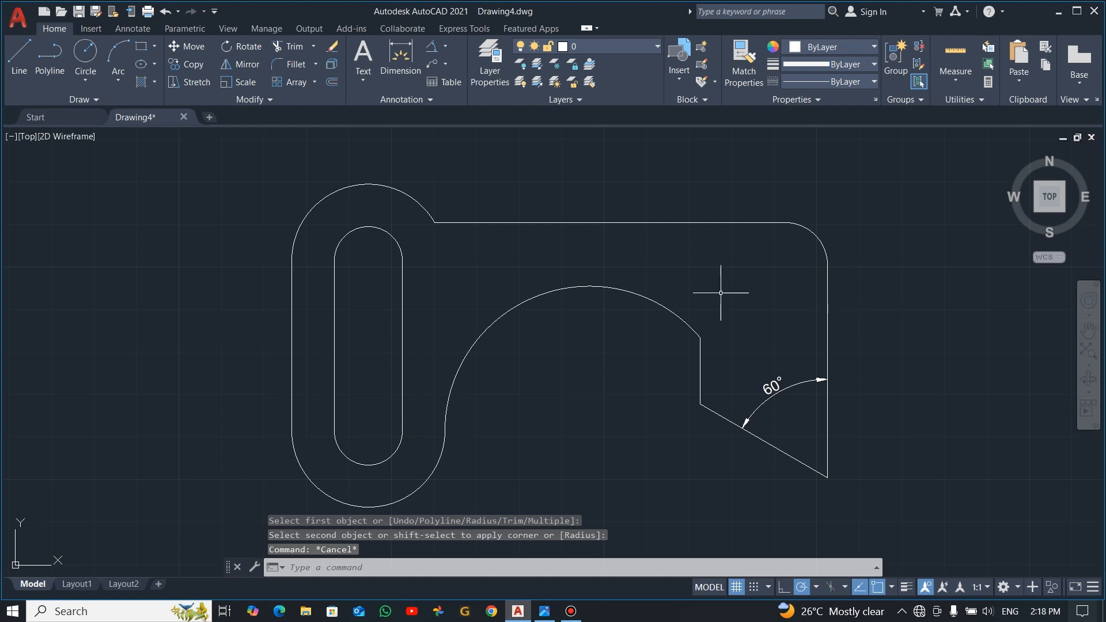
{"action": "left_click", "coordinate": [285, 68]}
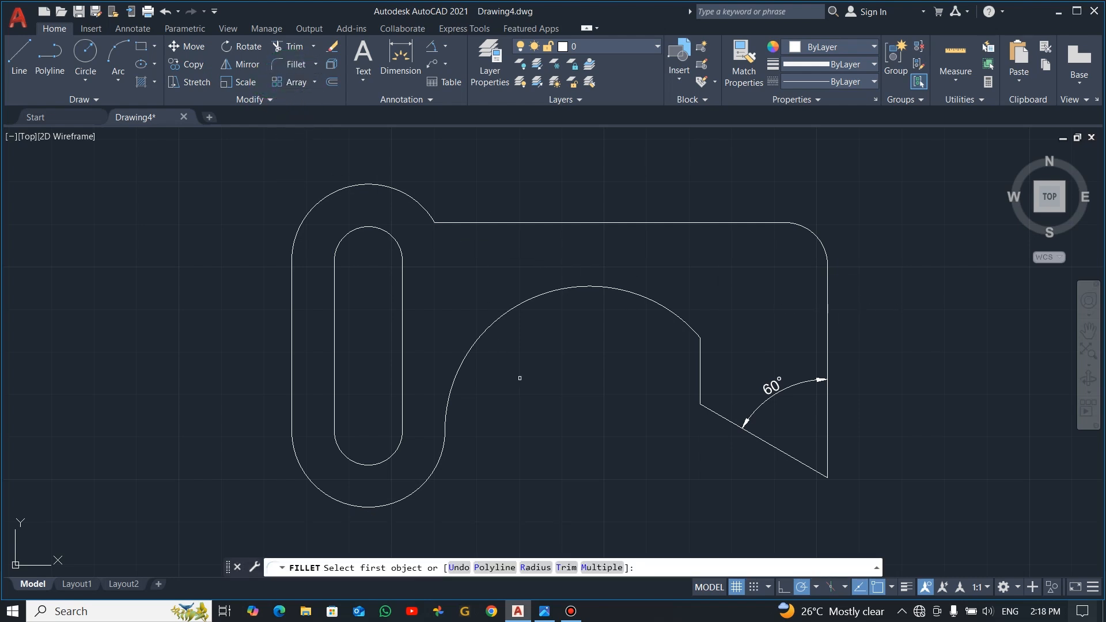
{"action": "left_click", "coordinate": [535, 568]}
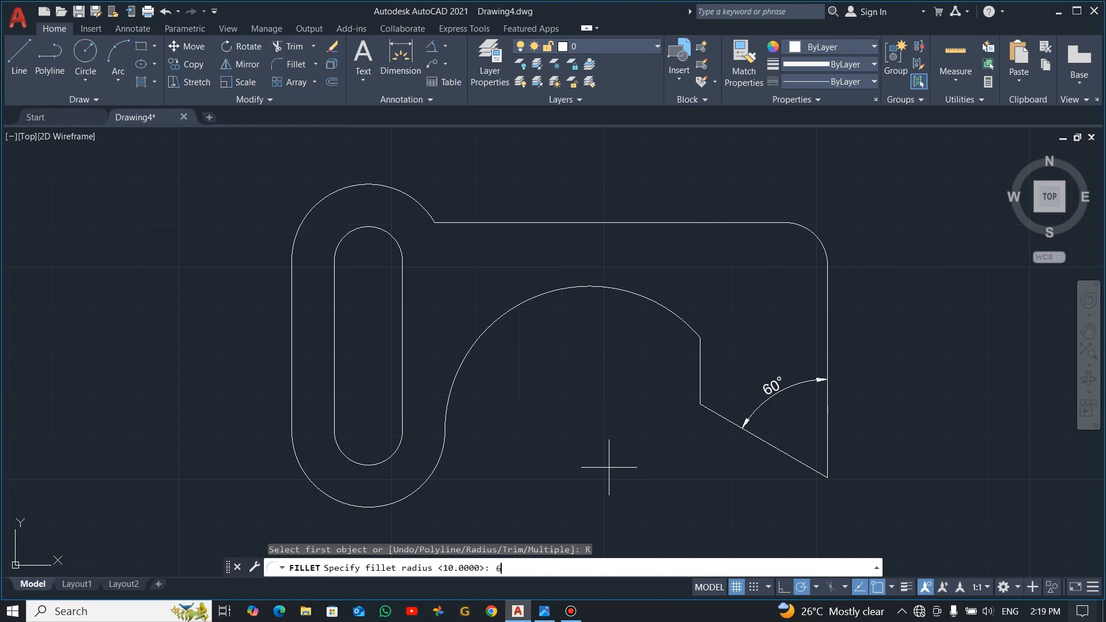
{"action": "type", "text": "6"}
{"action": "key", "text": "Return"}
{"action": "left_click", "coordinate": [807, 465]}
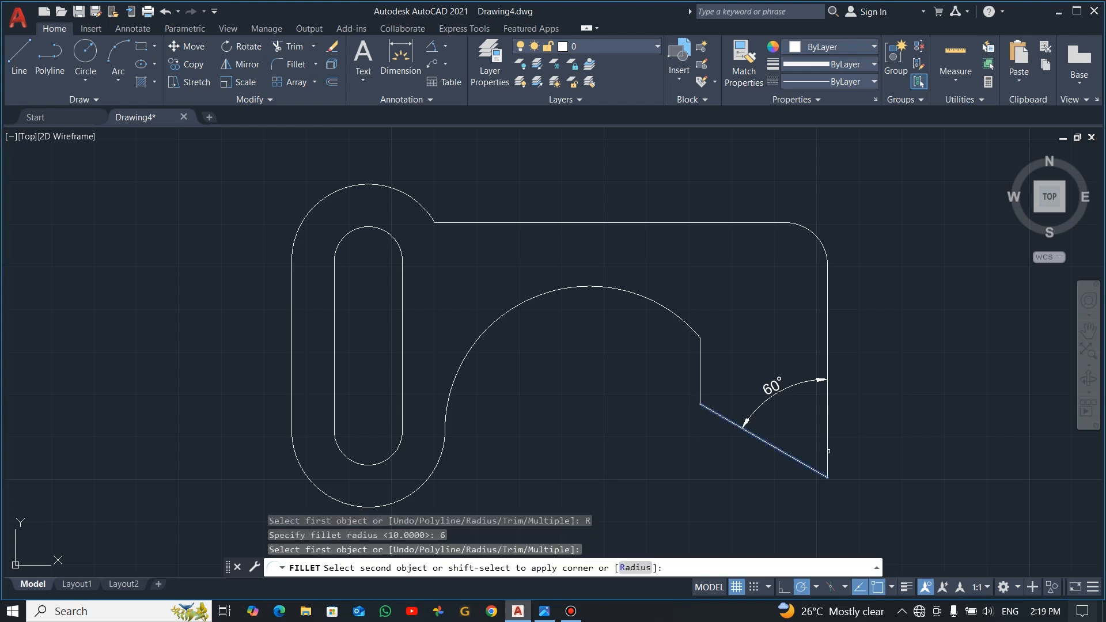
{"action": "left_click", "coordinate": [829, 429]}
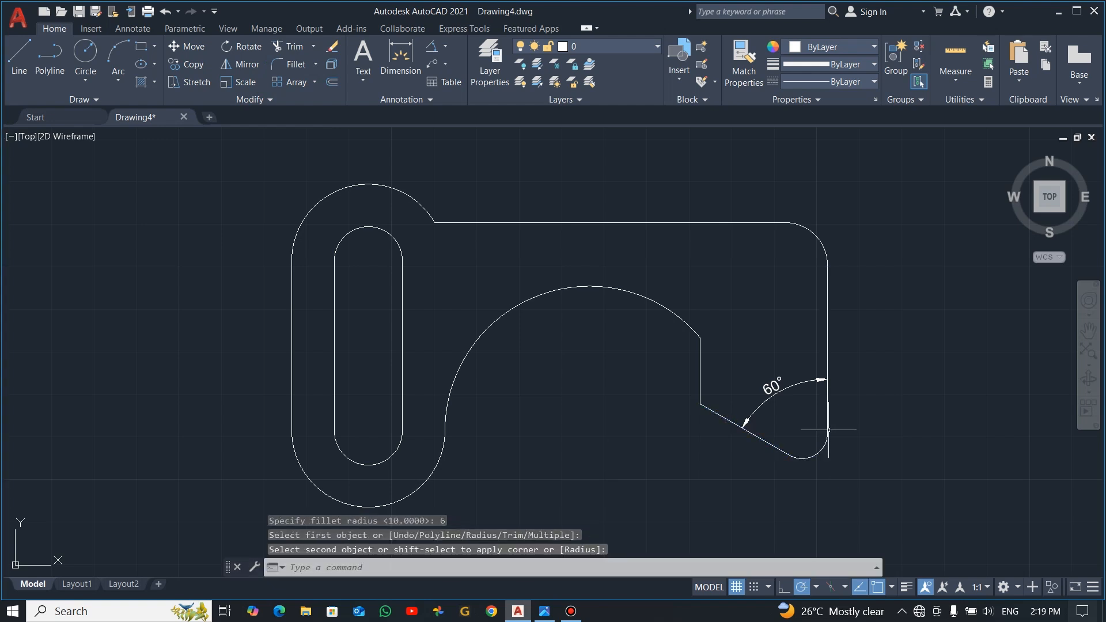
{"action": "key", "text": "Escape"}
{"action": "key", "text": "alt+Tab"}
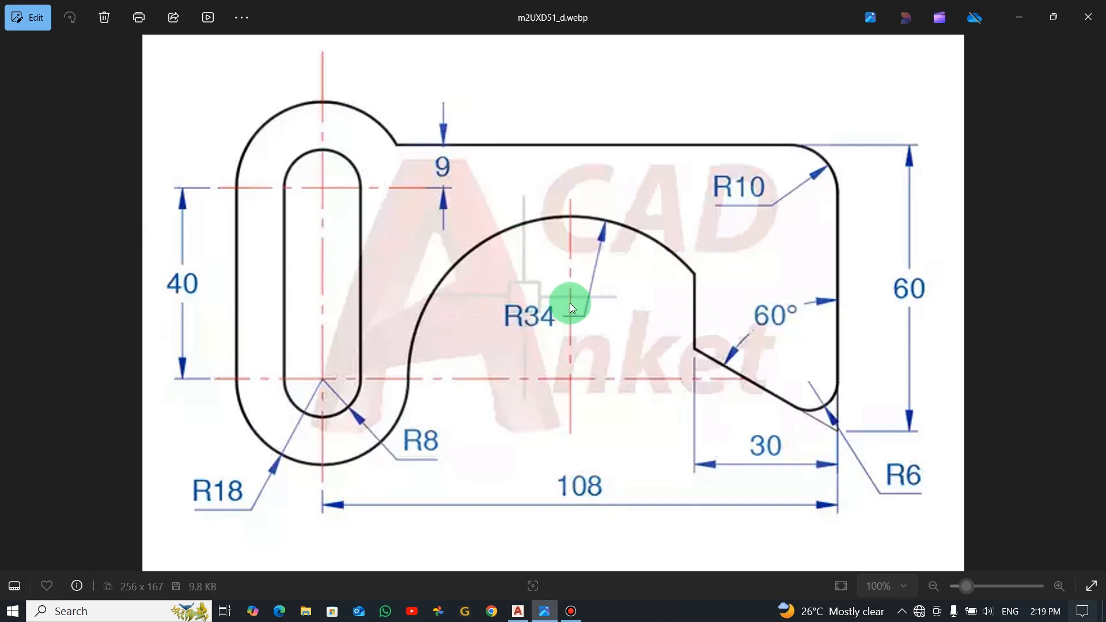
{"action": "key", "text": "alt+Tab"}
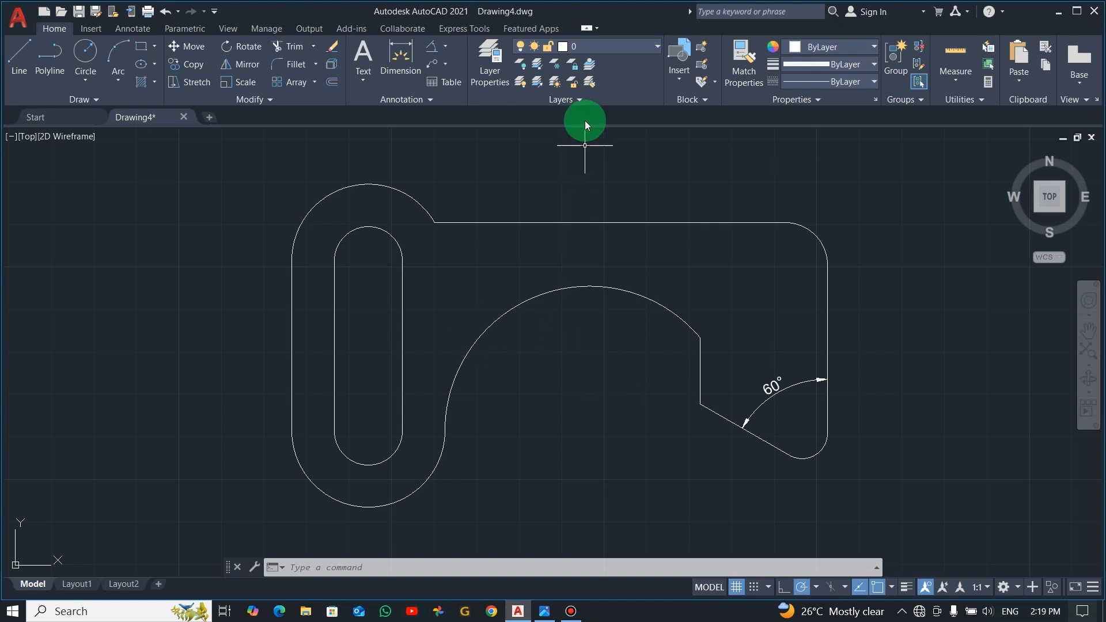
Step: Create a new layer named DIM
{"action": "left_click", "coordinate": [490, 60]}
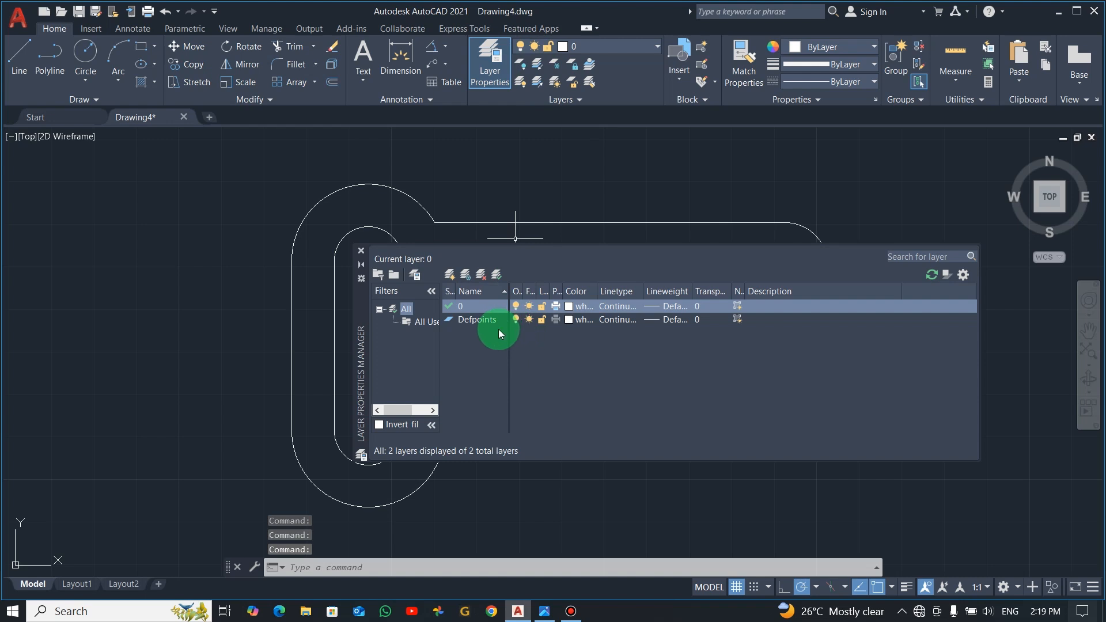
{"action": "left_click", "coordinate": [451, 273]}
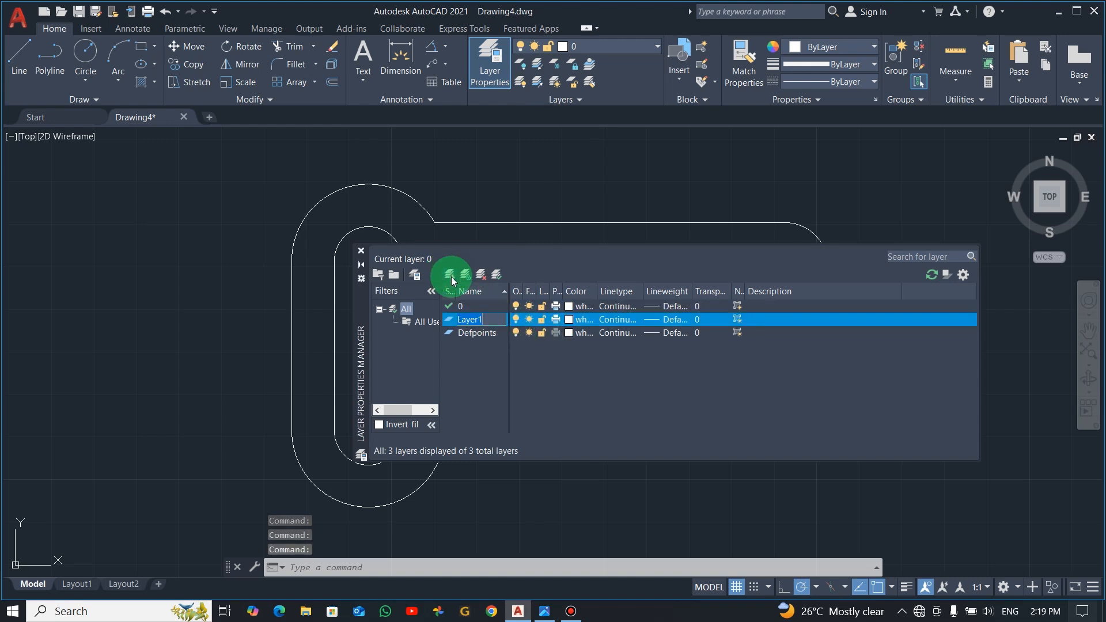
{"action": "type", "text": "dim"}
{"action": "key", "text": "BackSpace"}
{"action": "key", "text": "BackSpace"}
{"action": "key", "text": "BackSpace"}
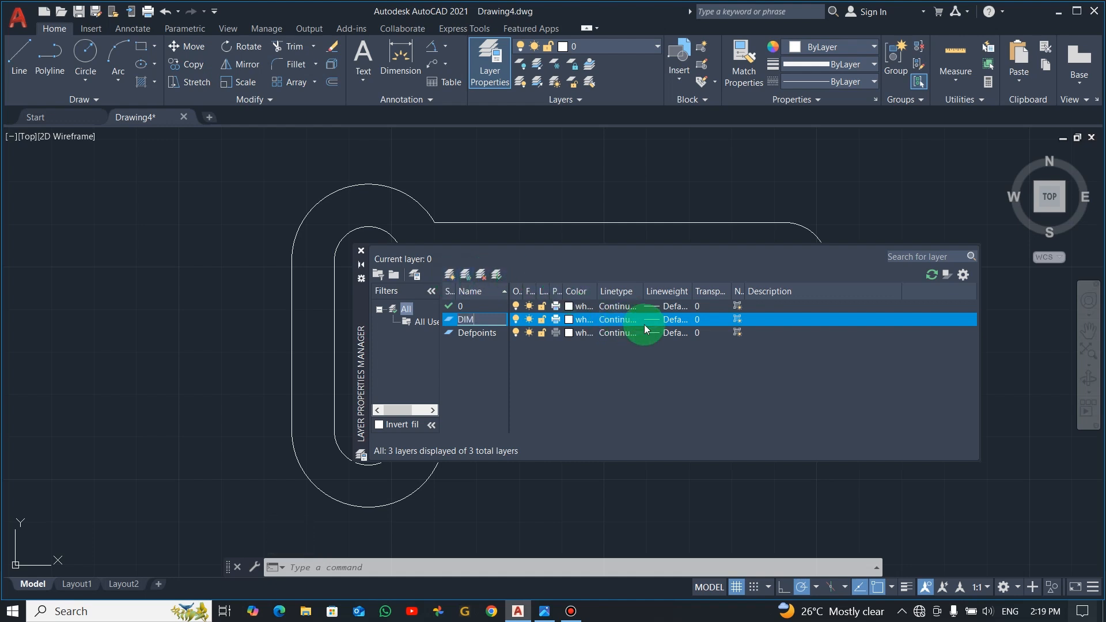
Step: Set the DIM layer's colour to green, index colour 80
{"action": "left_click", "coordinate": [613, 323]}
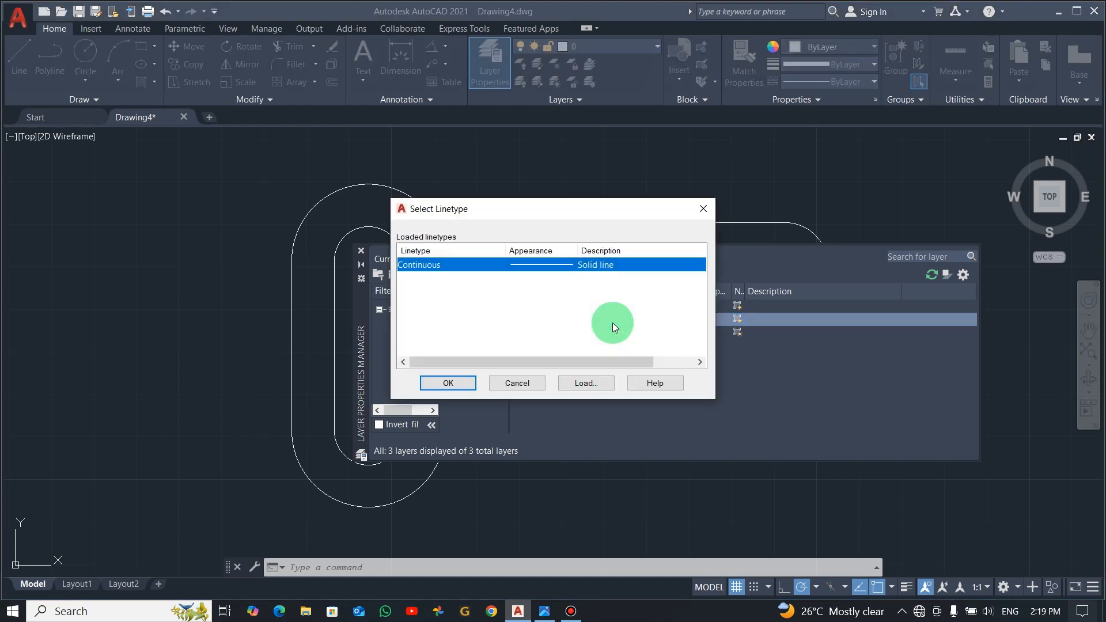
{"action": "left_click", "coordinate": [699, 209]}
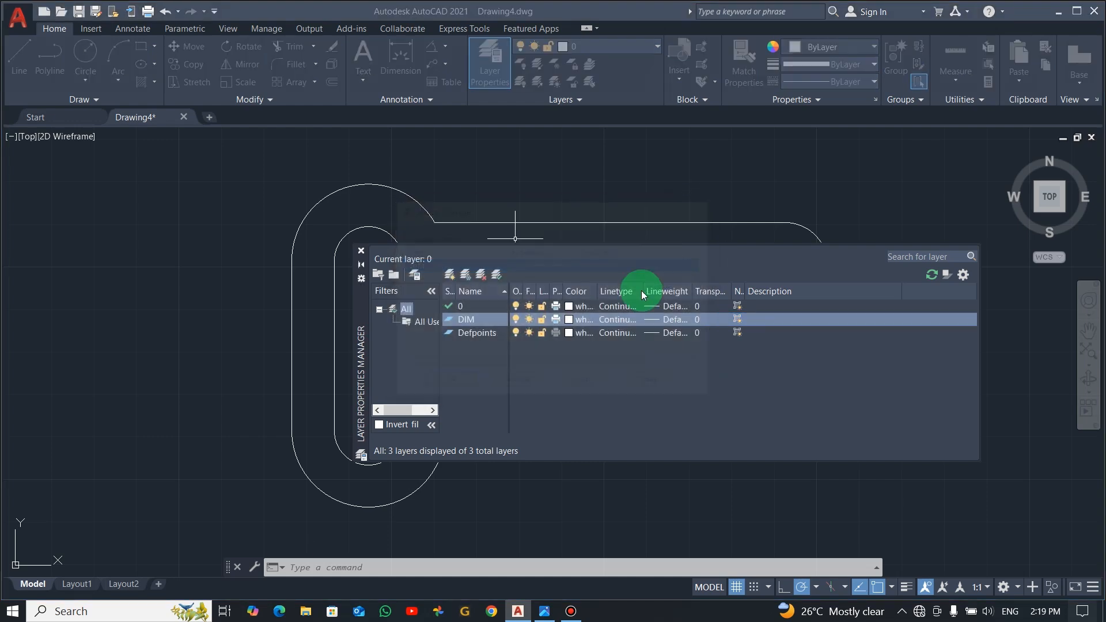
{"action": "left_click", "coordinate": [568, 319]}
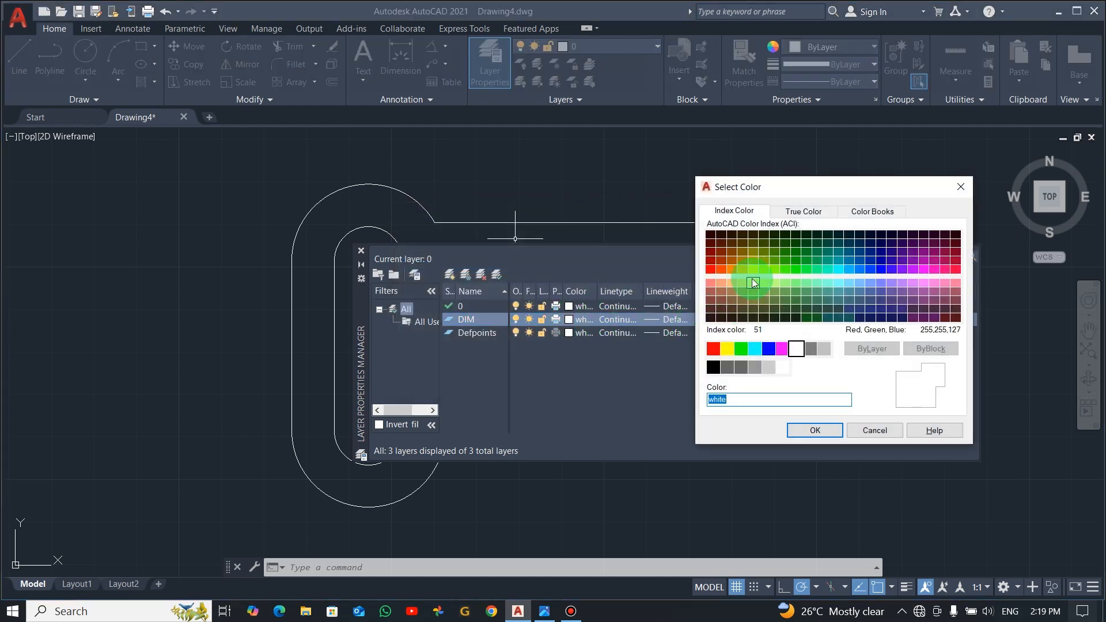
{"action": "left_click", "coordinate": [721, 269]}
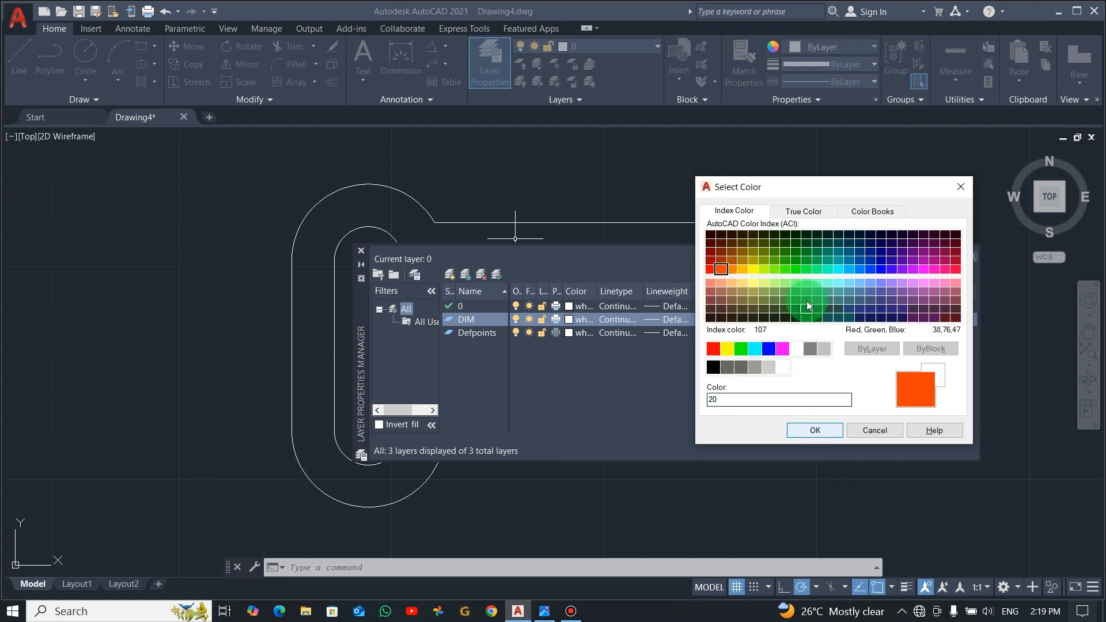
{"action": "left_click", "coordinate": [785, 269]}
{"action": "left_click", "coordinate": [814, 431]}
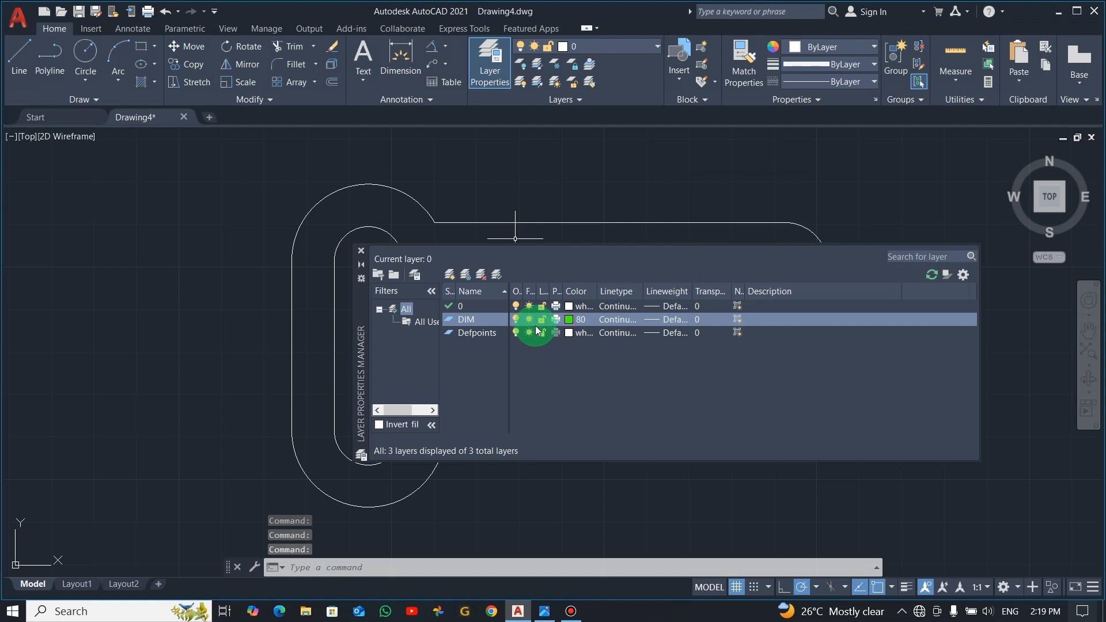
Step: Set the DIM layer's lineweight to 0.20 mm and close the layer manager
{"action": "left_click", "coordinate": [656, 321]}
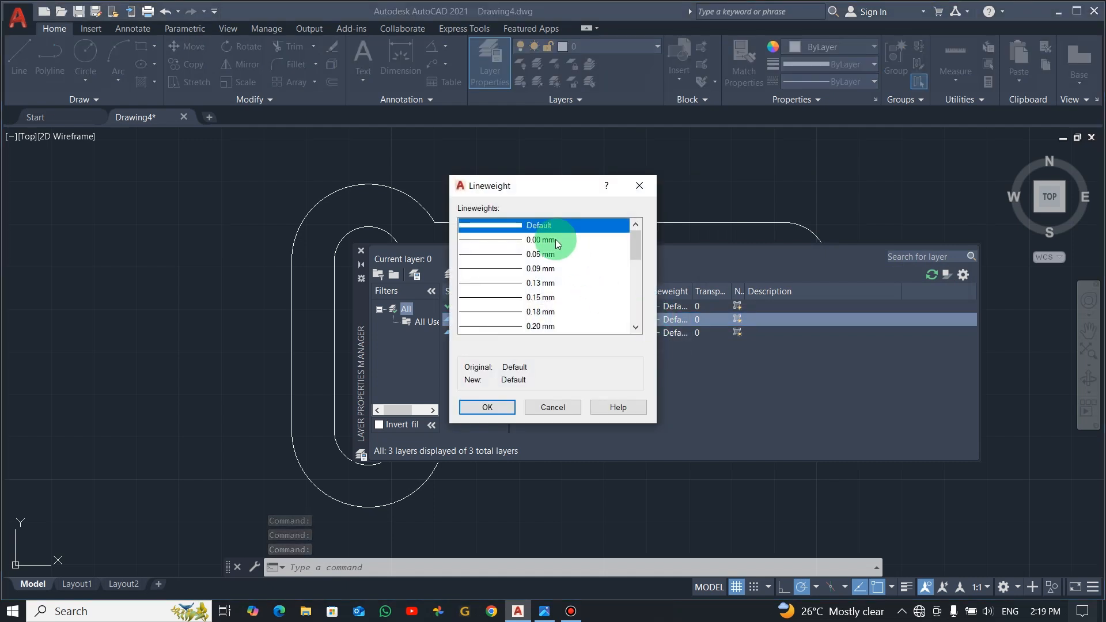
{"action": "left_click", "coordinate": [505, 327]}
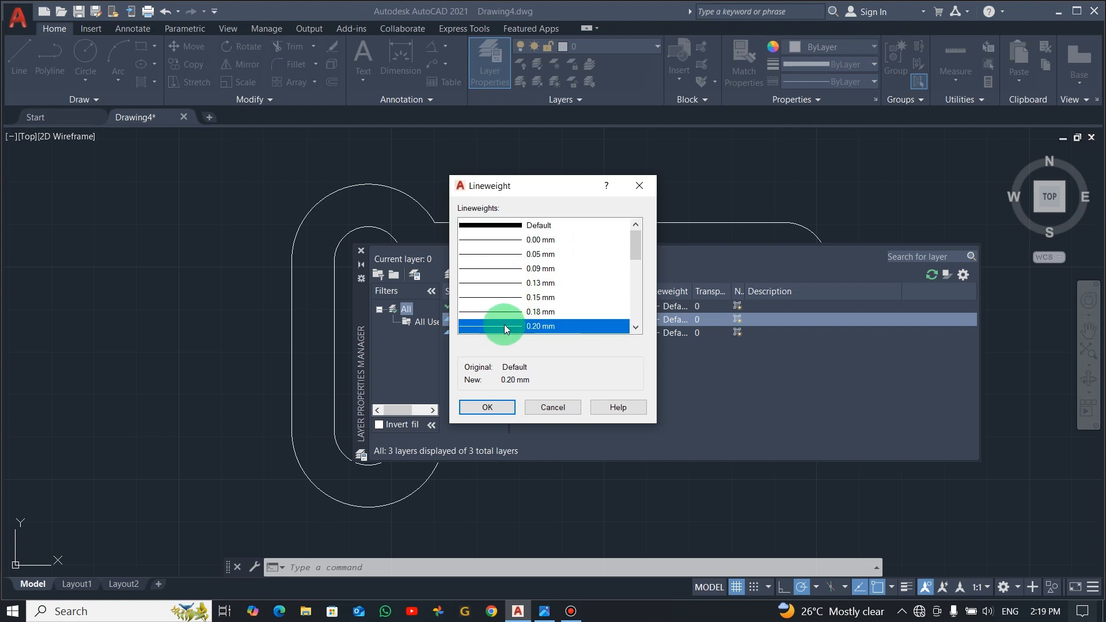
{"action": "left_click", "coordinate": [494, 408]}
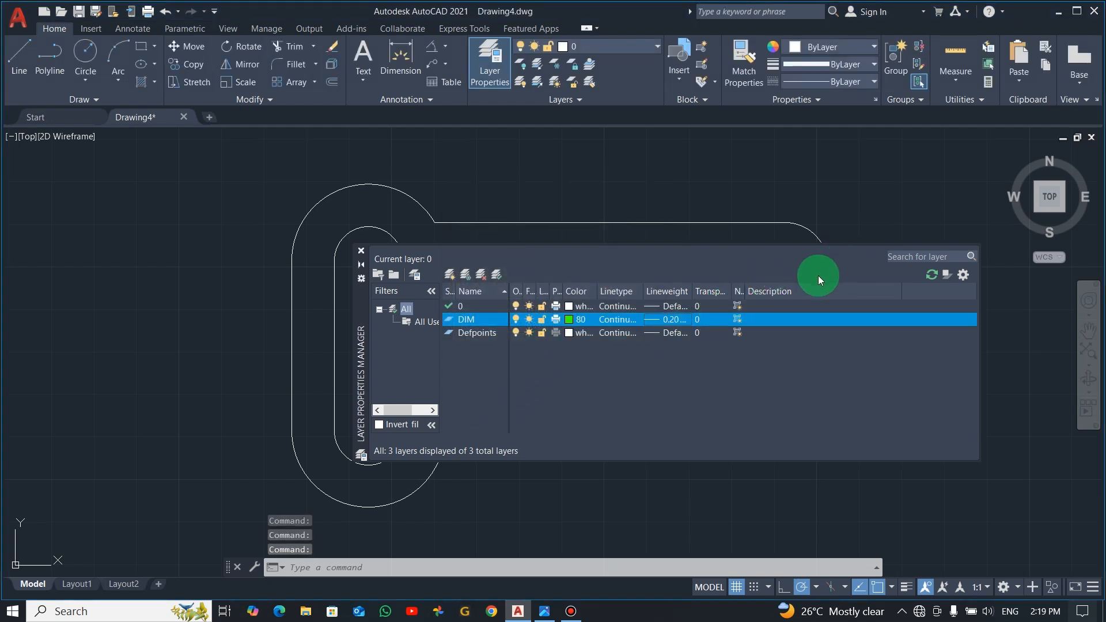
{"action": "left_click", "coordinate": [361, 251]}
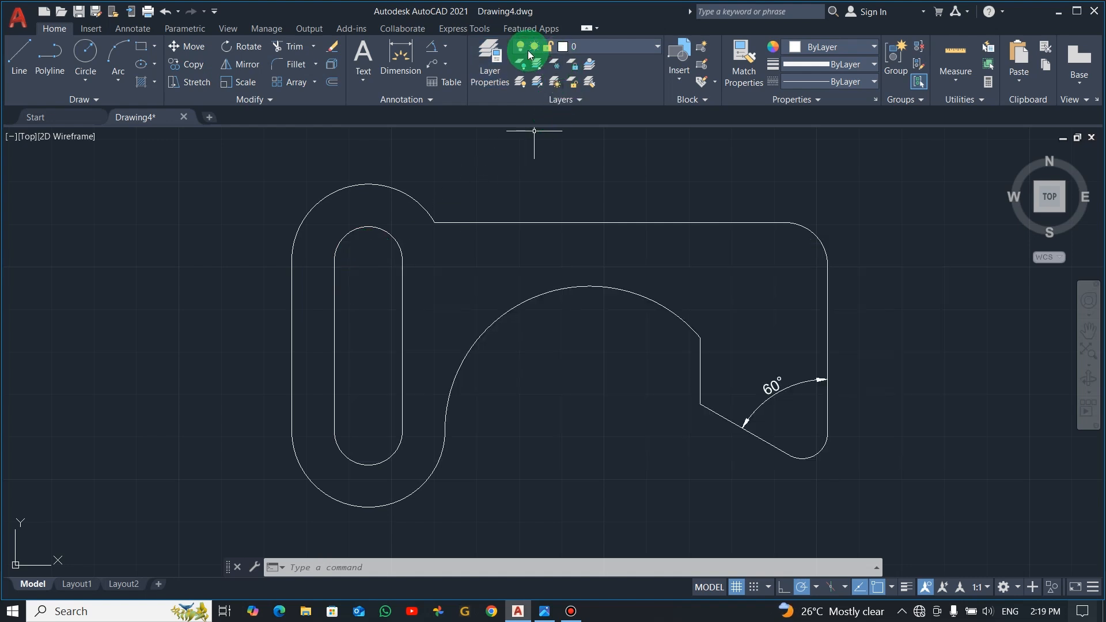
Step: Make DIM the current layer and move the existing angular dimension onto it
{"action": "left_click", "coordinate": [657, 45]}
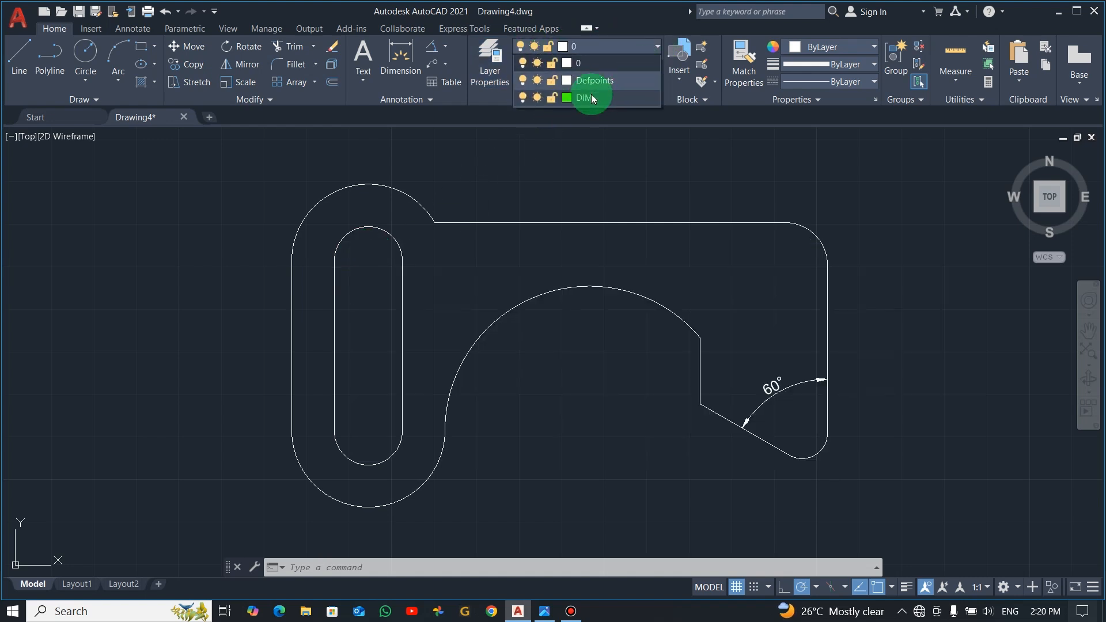
{"action": "left_click", "coordinate": [585, 98]}
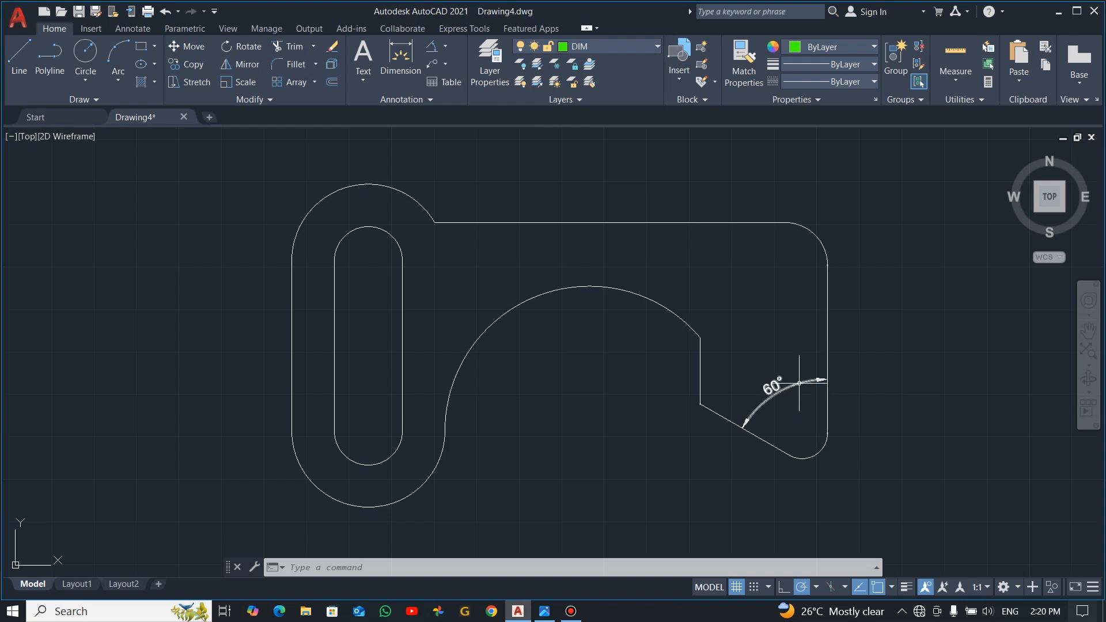
{"action": "left_click", "coordinate": [779, 378]}
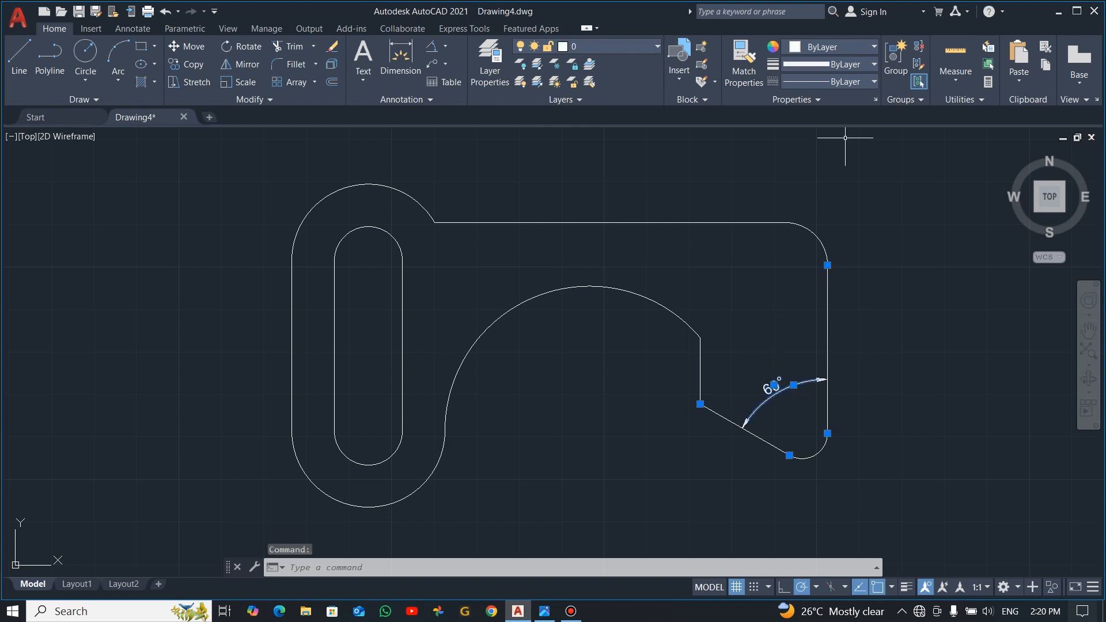
{"action": "left_click", "coordinate": [653, 62]}
{"action": "left_click", "coordinate": [598, 91]}
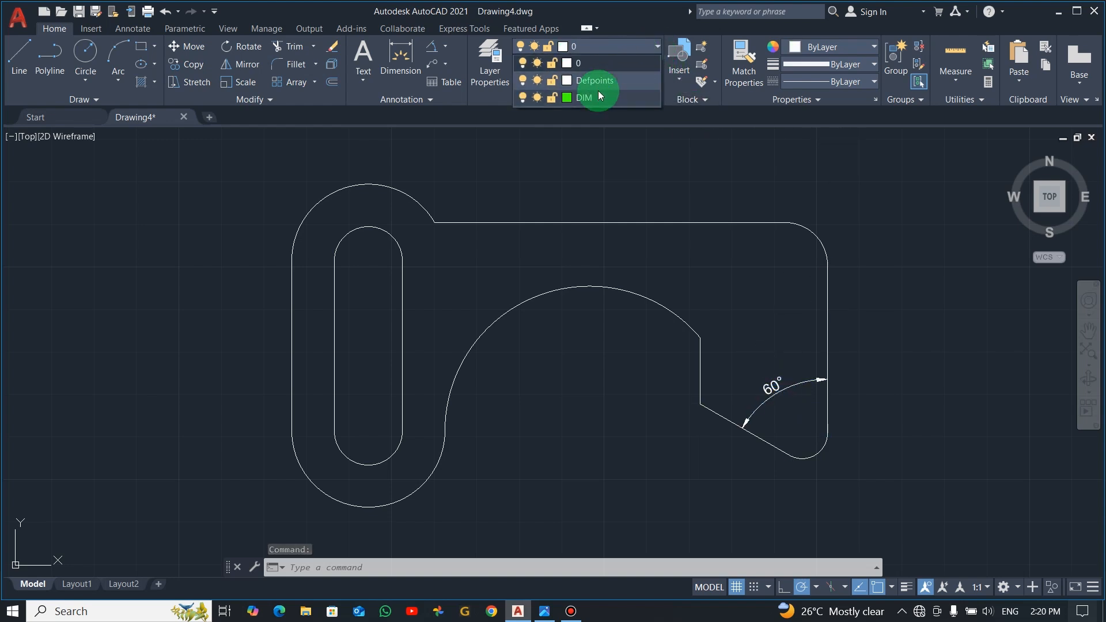
{"action": "key", "text": "Escape"}
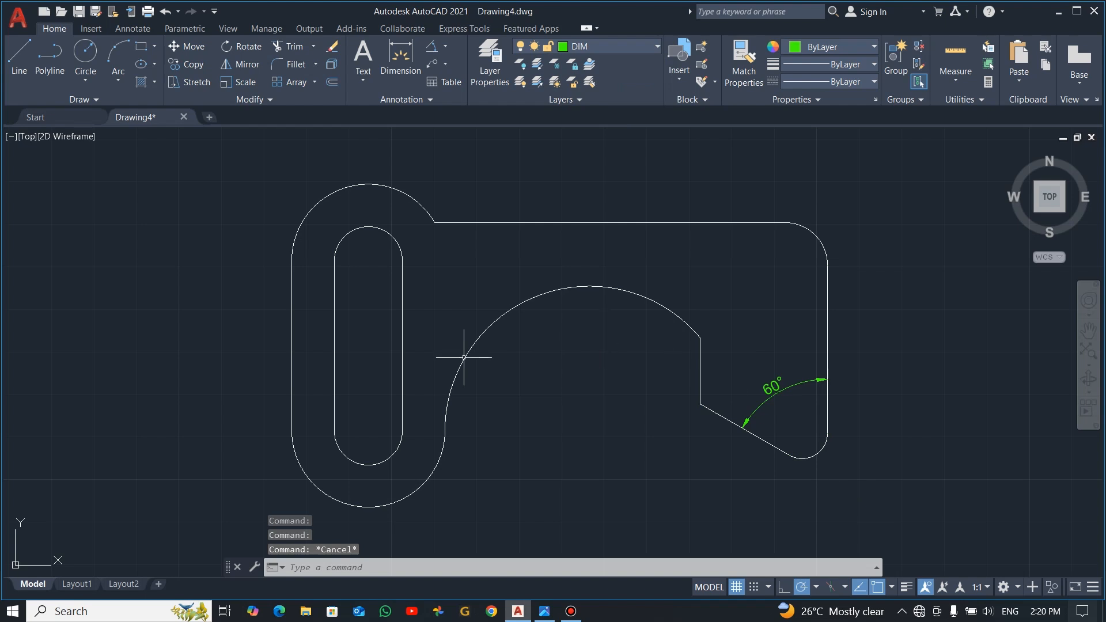
Step: Add a vertical linear dimension between the slot's upper and lower arc centres, placed to the left of the plate
{"action": "left_click", "coordinate": [446, 45]}
{"action": "left_click", "coordinate": [461, 68]}
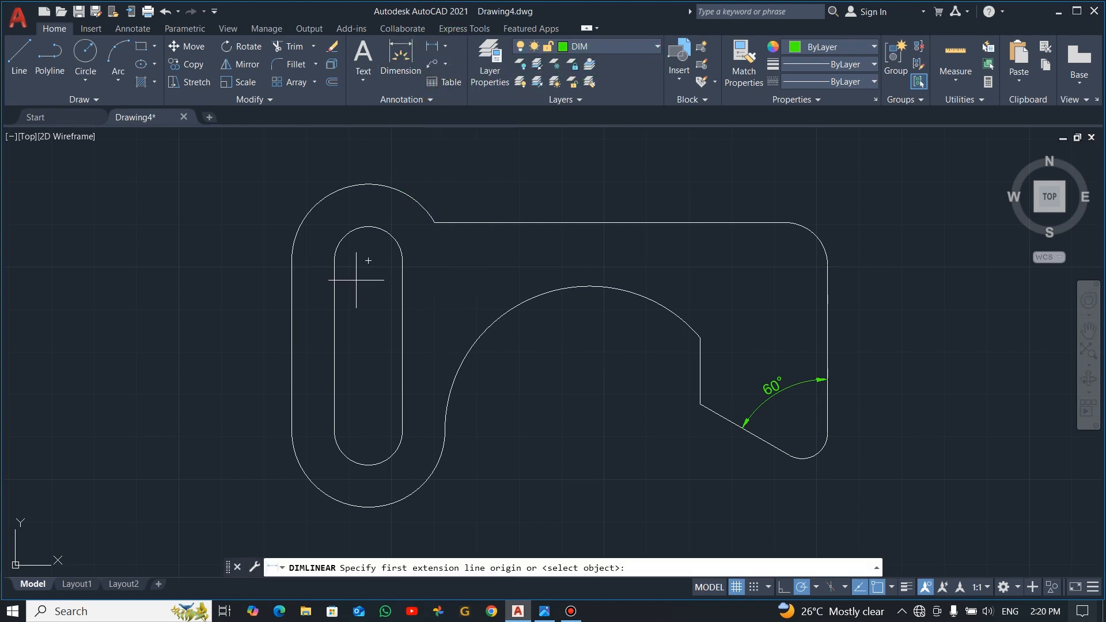
{"action": "left_click", "coordinate": [368, 261]}
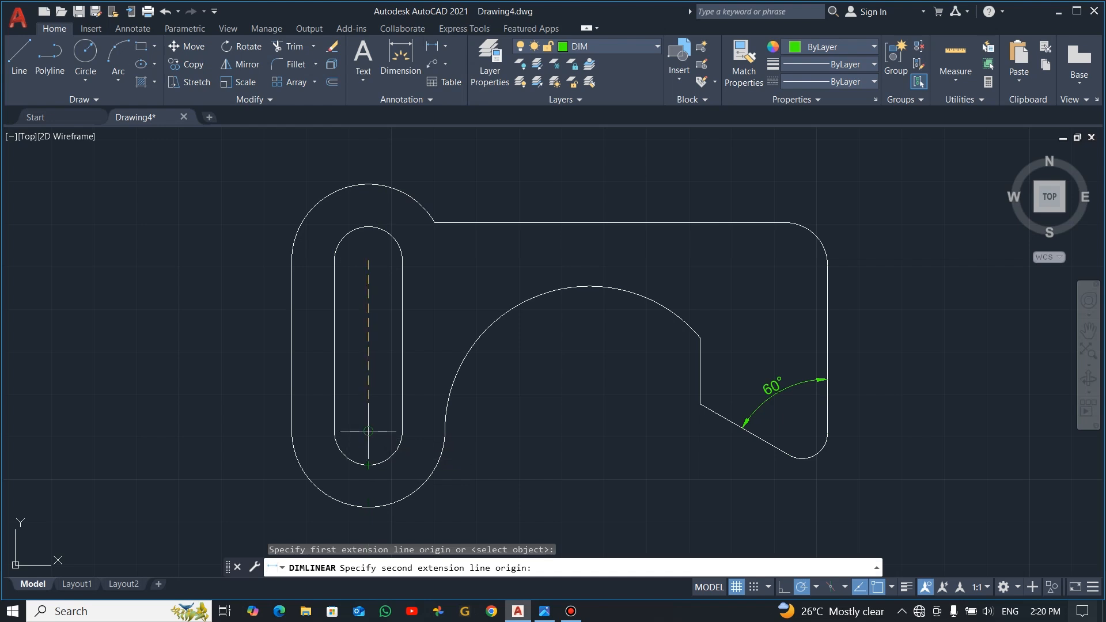
{"action": "left_click", "coordinate": [368, 431]}
{"action": "left_click", "coordinate": [237, 365]}
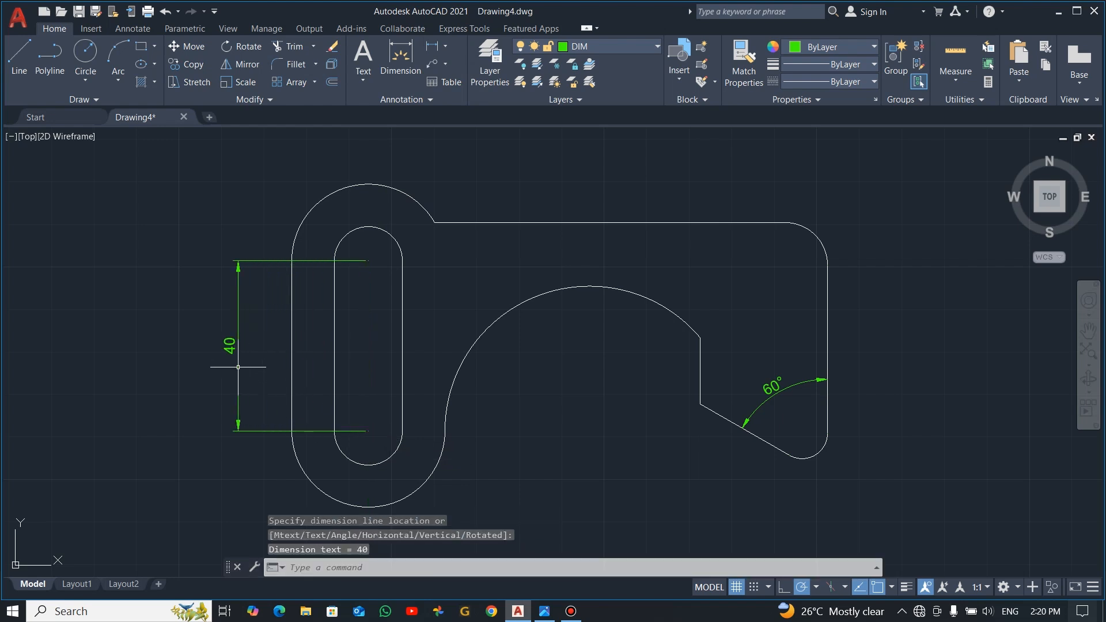
Step: Add radius dimensions to the plate's lower left outer arc and the slot's lower arc, placing both below left of the plate
{"action": "left_click", "coordinate": [445, 46]}
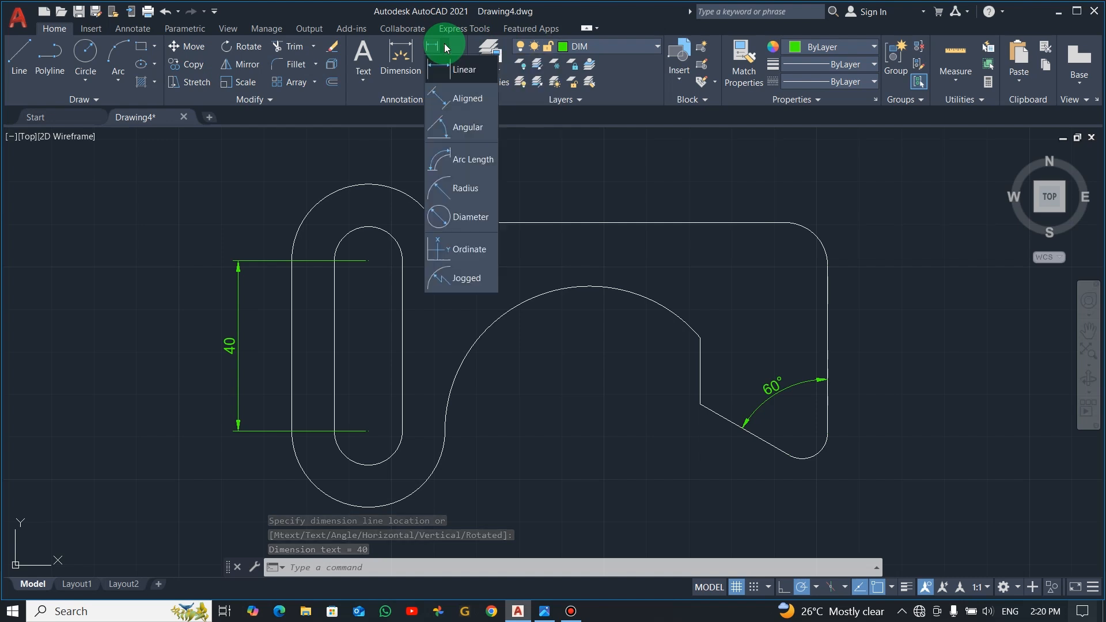
{"action": "left_click", "coordinate": [465, 188]}
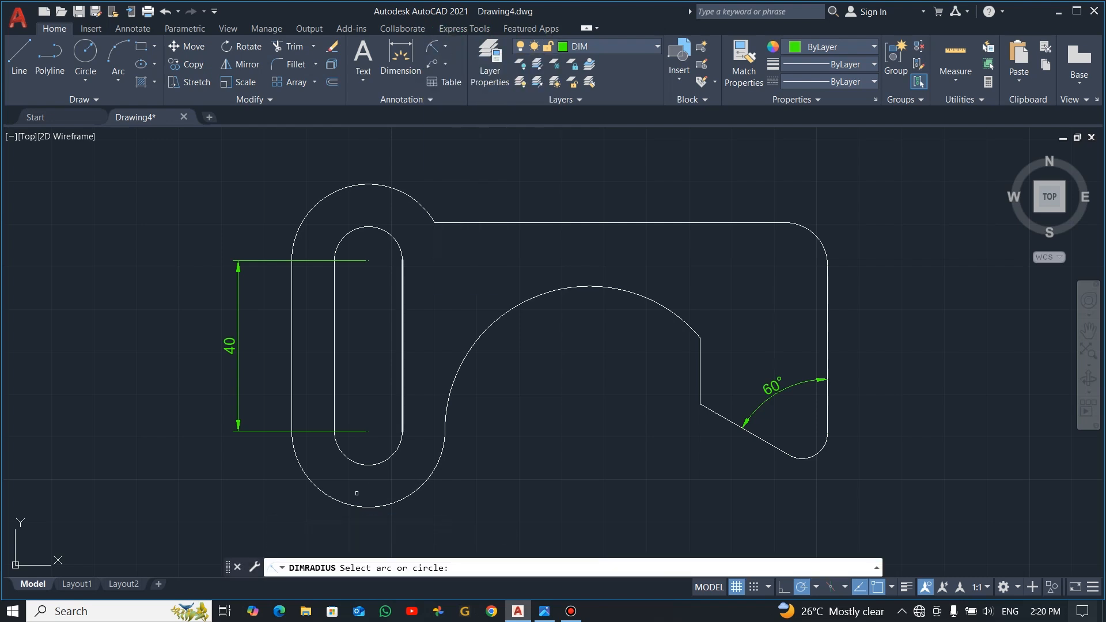
{"action": "left_click", "coordinate": [325, 496]}
{"action": "left_click", "coordinate": [235, 499]}
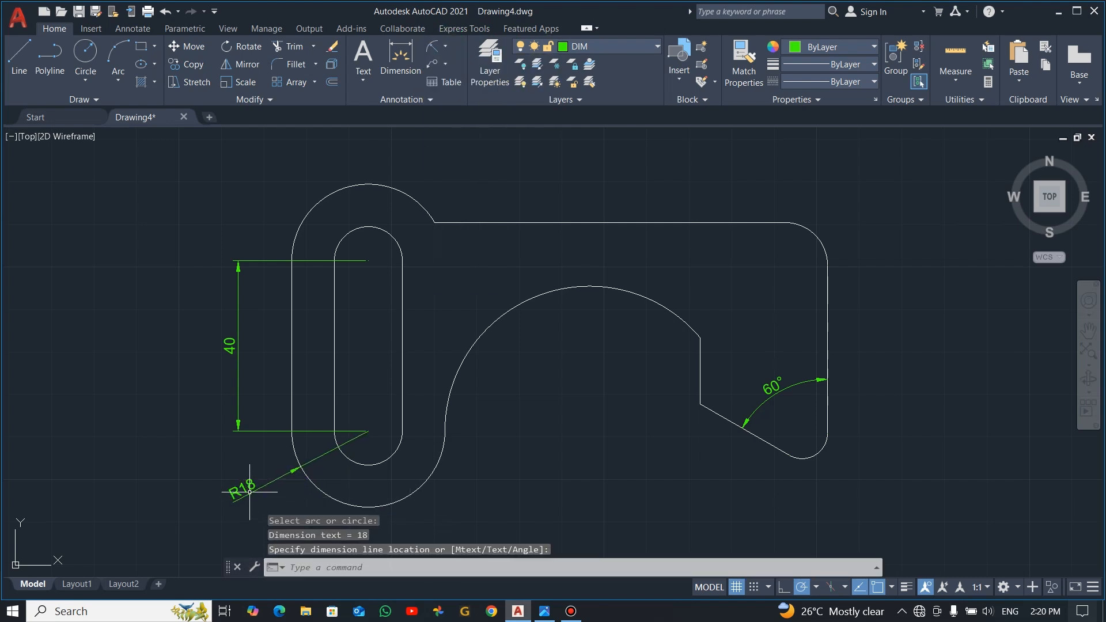
{"action": "key", "text": "Return"}
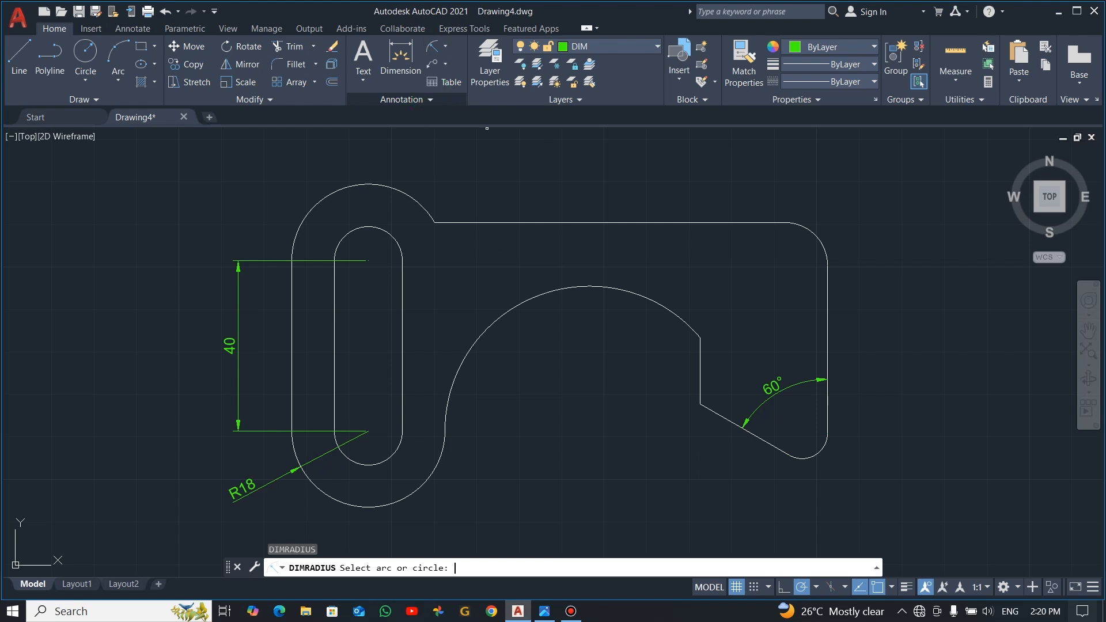
{"action": "left_click", "coordinate": [358, 463]}
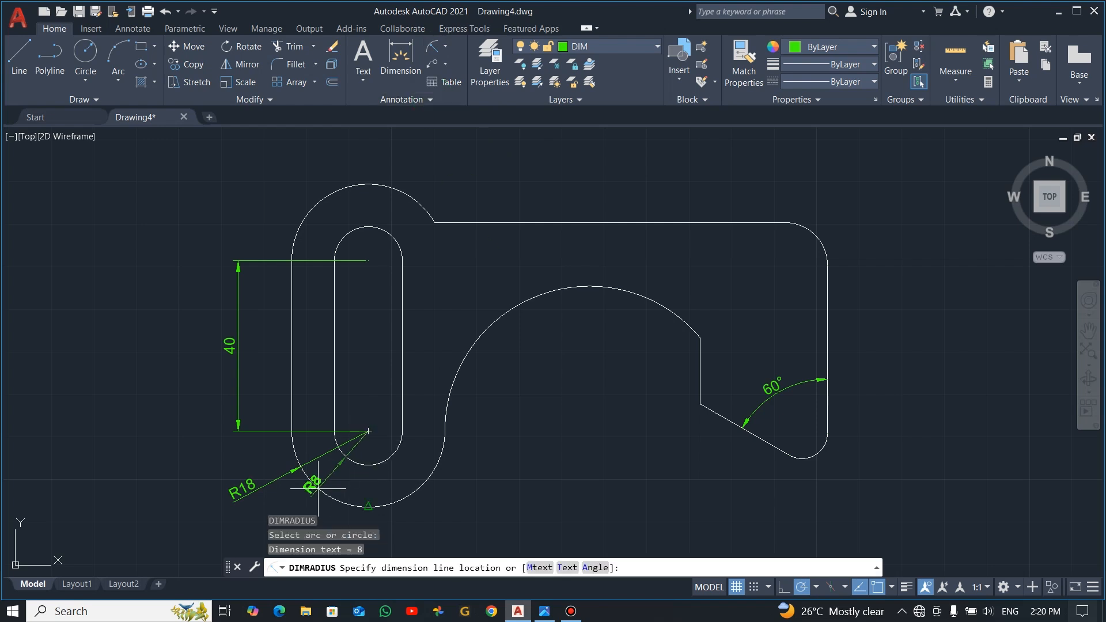
{"action": "left_click", "coordinate": [294, 500]}
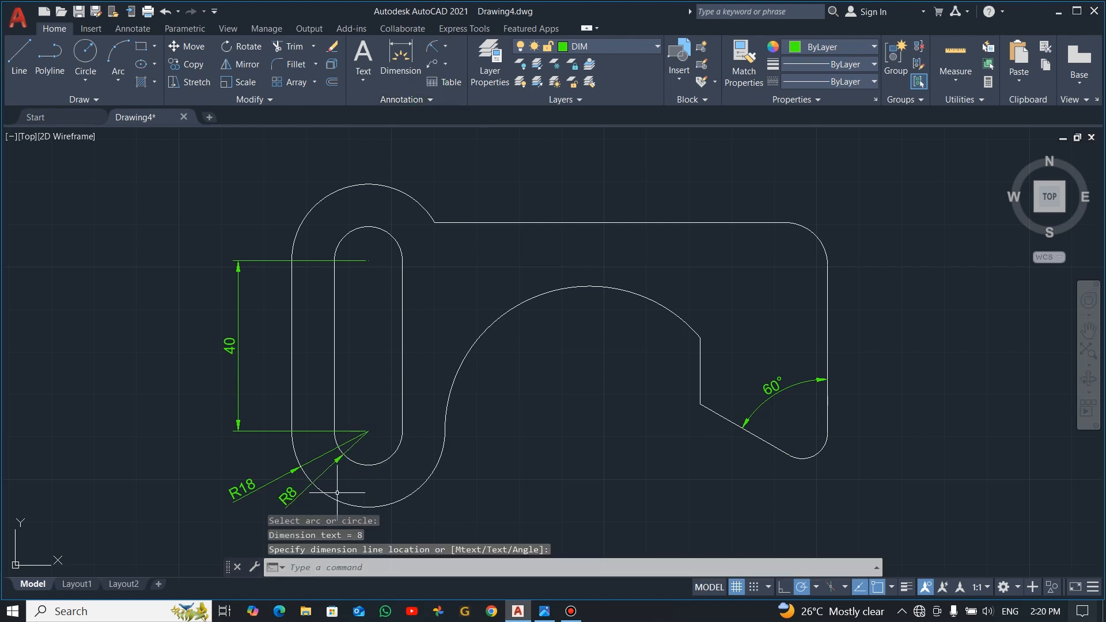
Step: Add a radius dimension to the large hook arc, placing its text inside the arc
{"action": "left_click", "coordinate": [431, 45]}
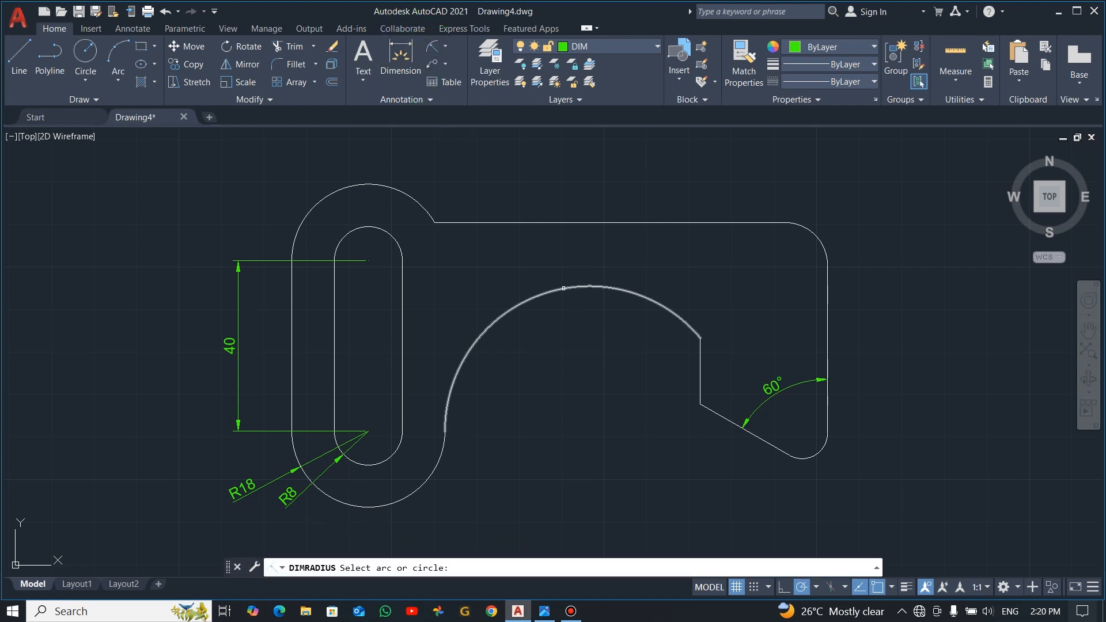
{"action": "left_click", "coordinate": [565, 286]}
{"action": "left_click", "coordinate": [552, 304]}
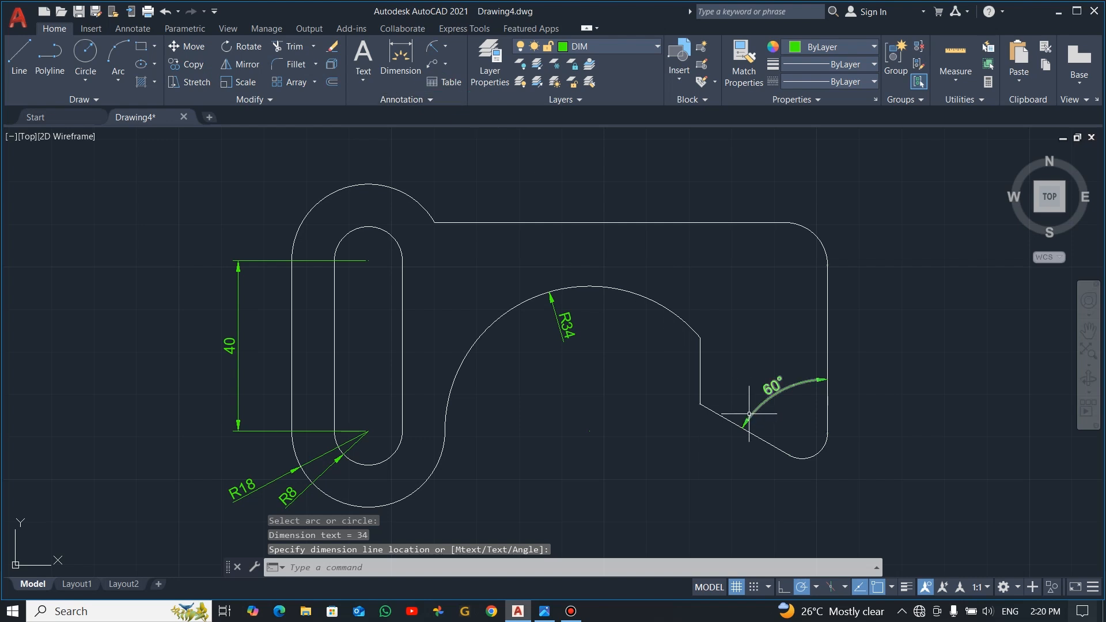
Step: Add radius dimensions to the plate's lower right and upper right rounded corners, placing both outside the outline
{"action": "key", "text": "Return"}
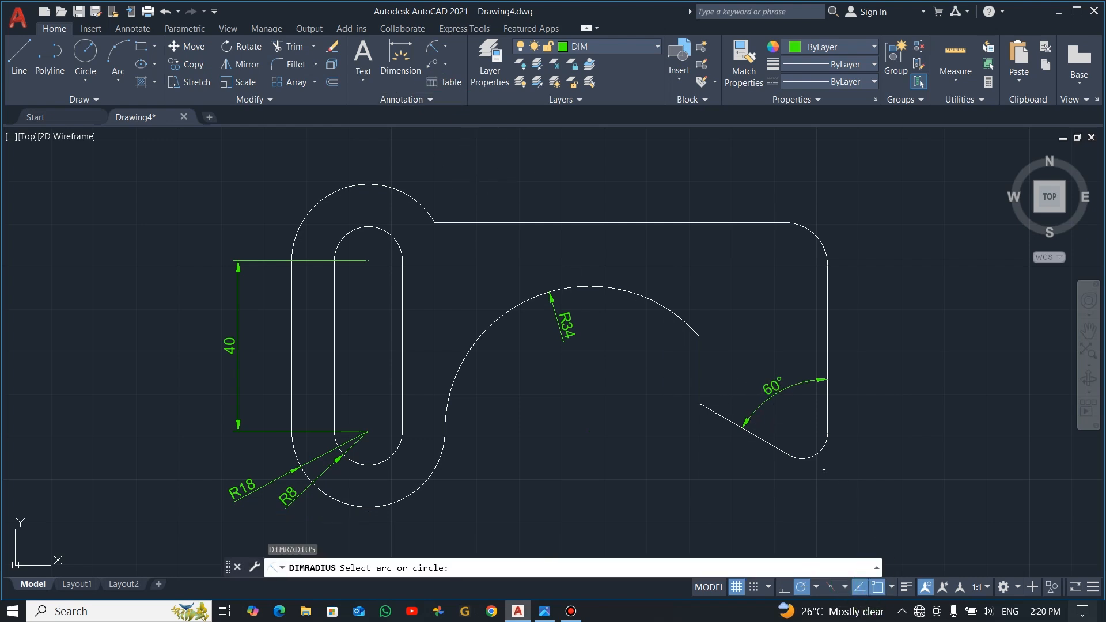
{"action": "left_click", "coordinate": [817, 450]}
{"action": "left_click", "coordinate": [827, 456]}
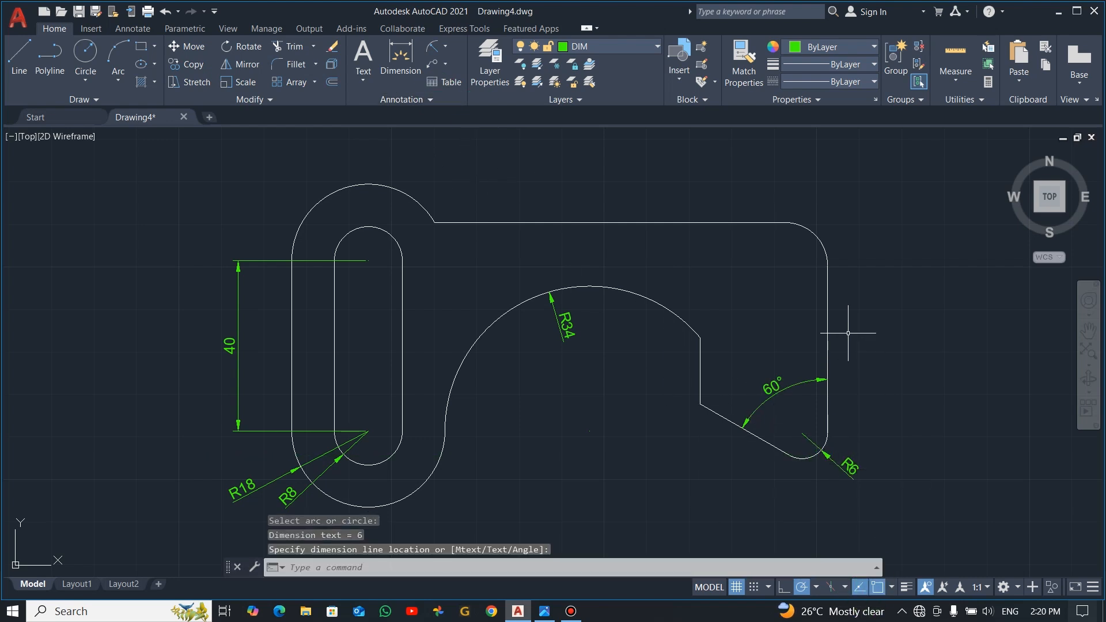
{"action": "key", "text": "Return"}
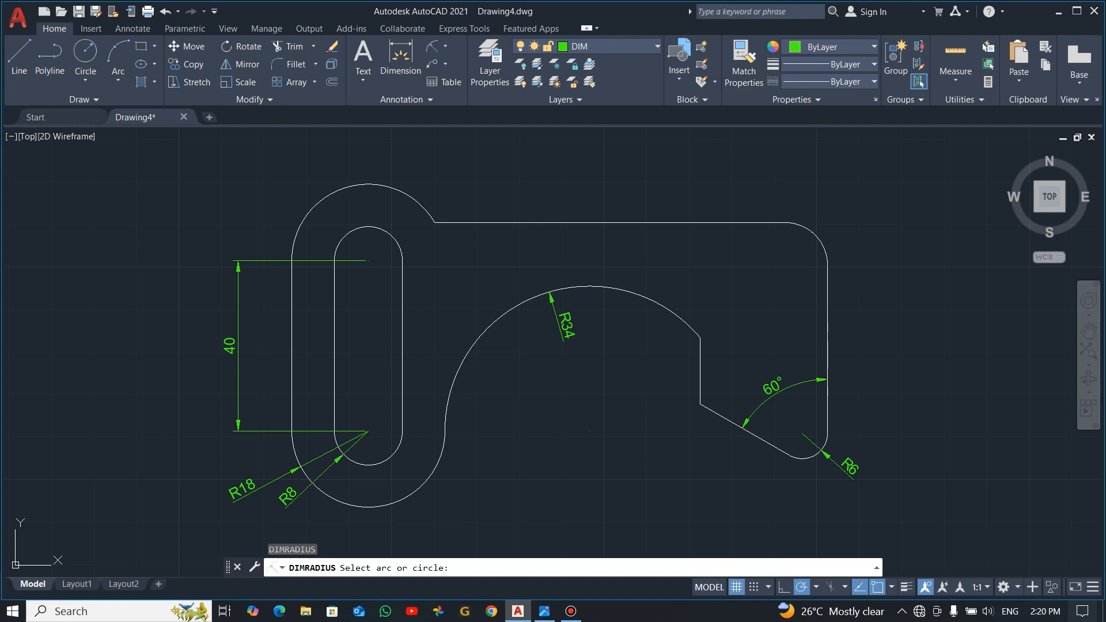
{"action": "left_click", "coordinate": [815, 233]}
{"action": "key", "text": "Escape"}
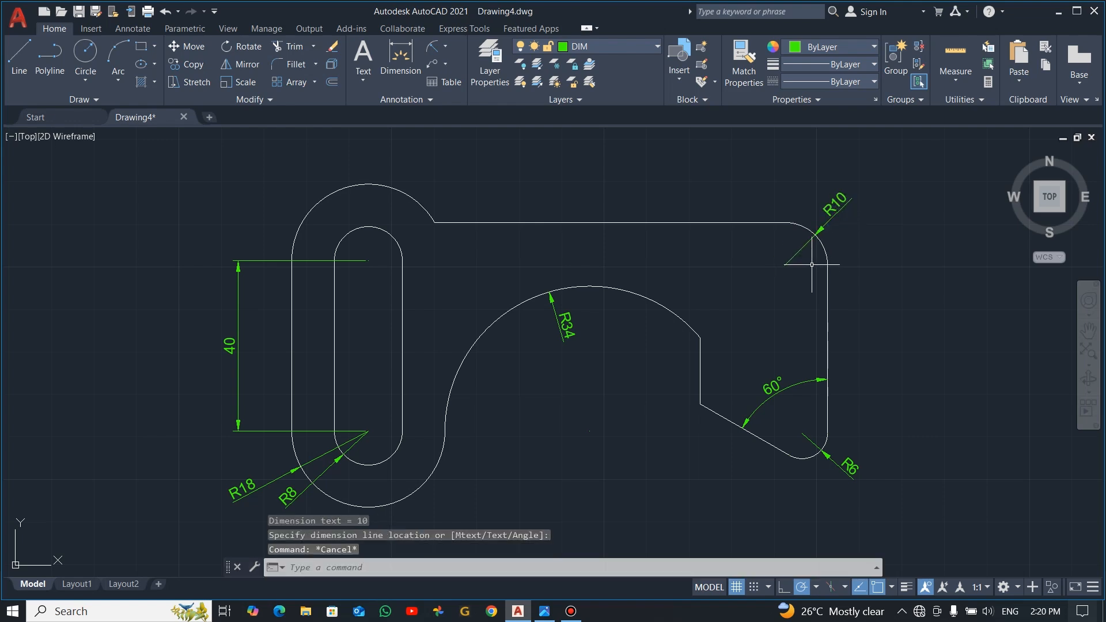
{"action": "key", "text": "alt+Tab"}
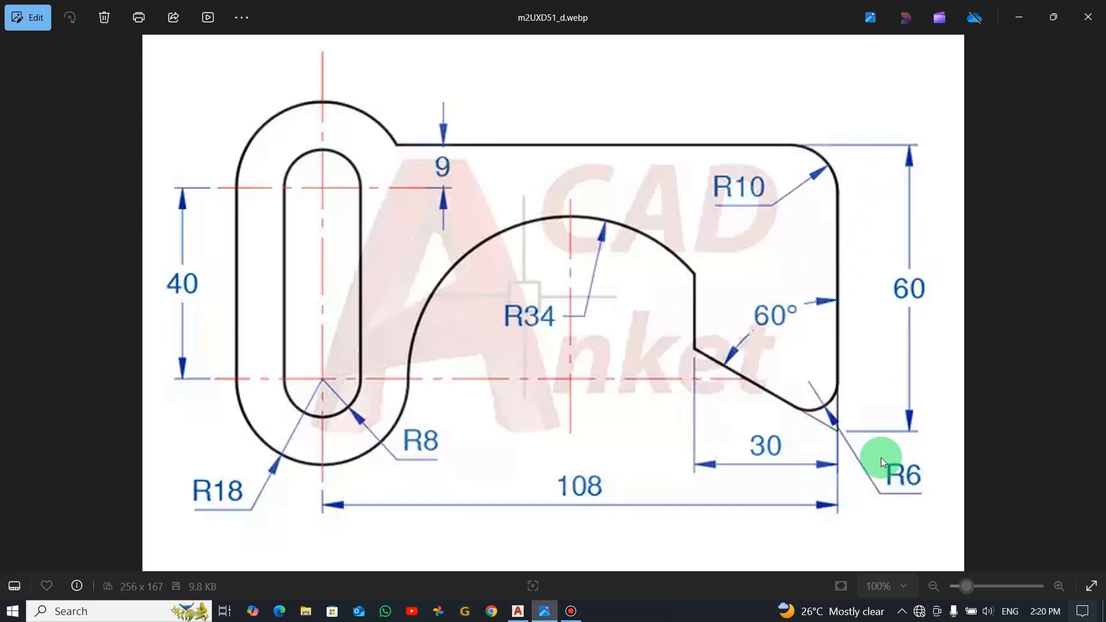
{"action": "key", "text": "alt+Tab"}
{"action": "left_click", "coordinate": [449, 46]}
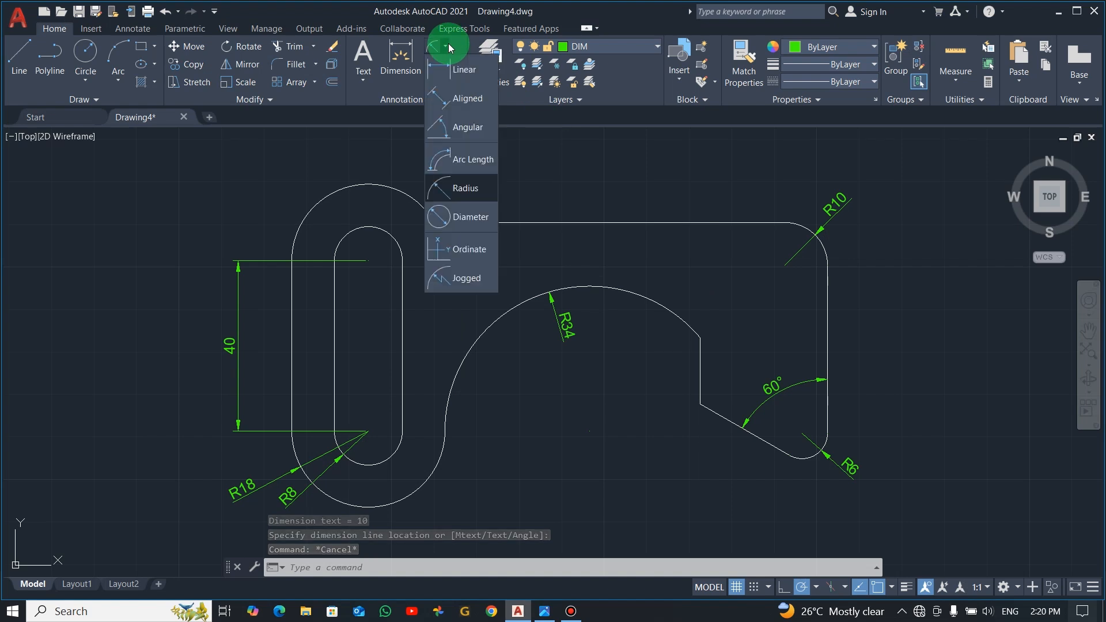
{"action": "left_click", "coordinate": [461, 70]}
{"action": "left_click", "coordinate": [785, 223]}
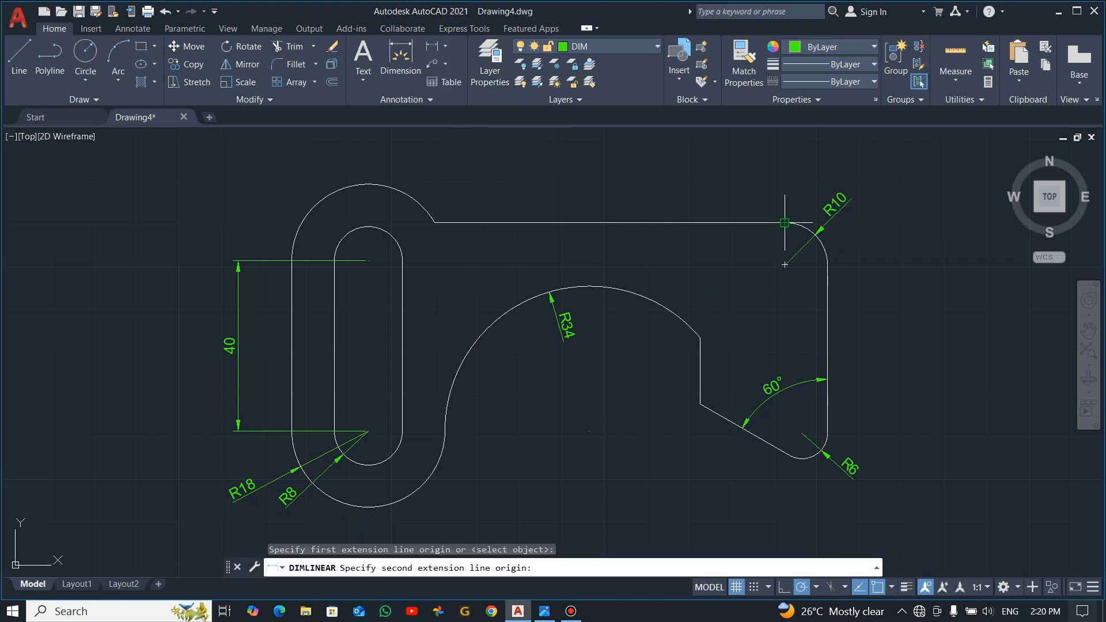
{"action": "left_click", "coordinate": [827, 433]}
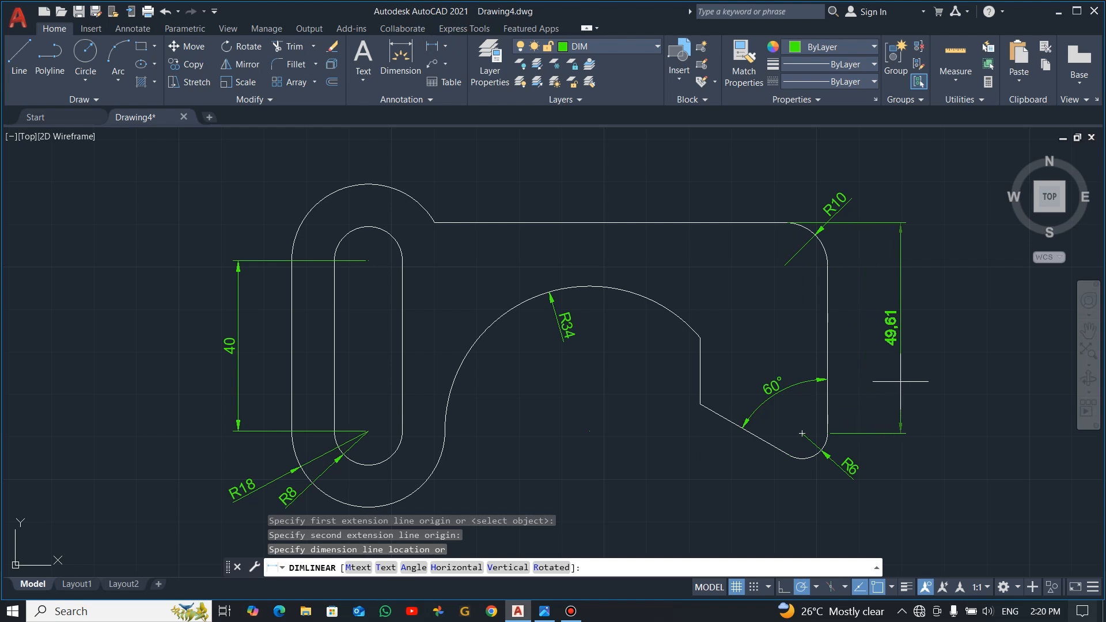
{"action": "key", "text": "Escape"}
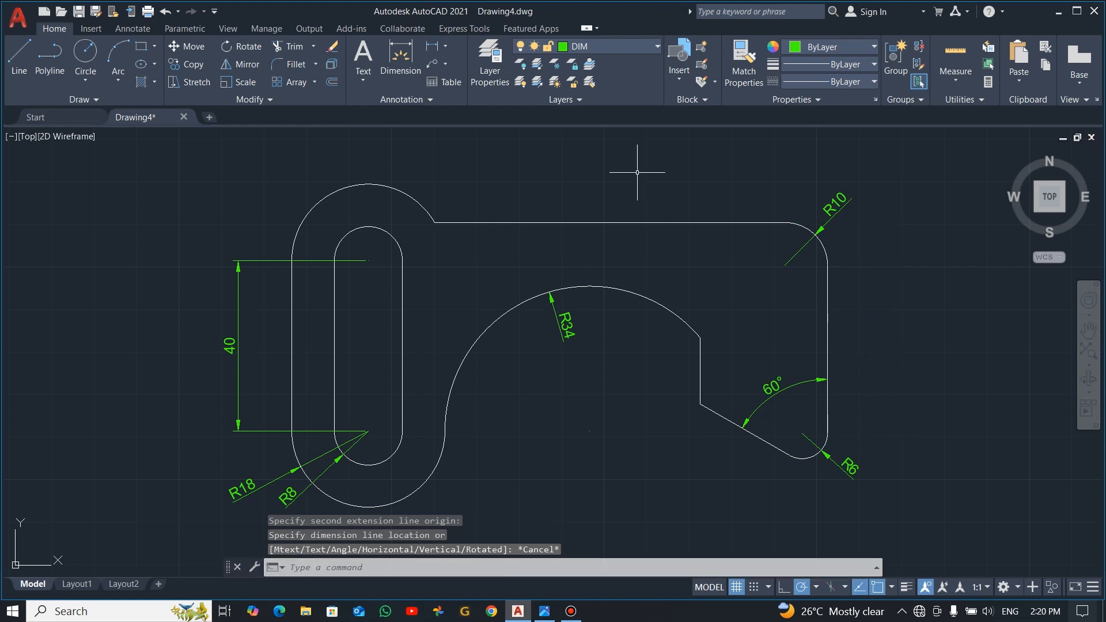
{"action": "left_click", "coordinate": [432, 45]}
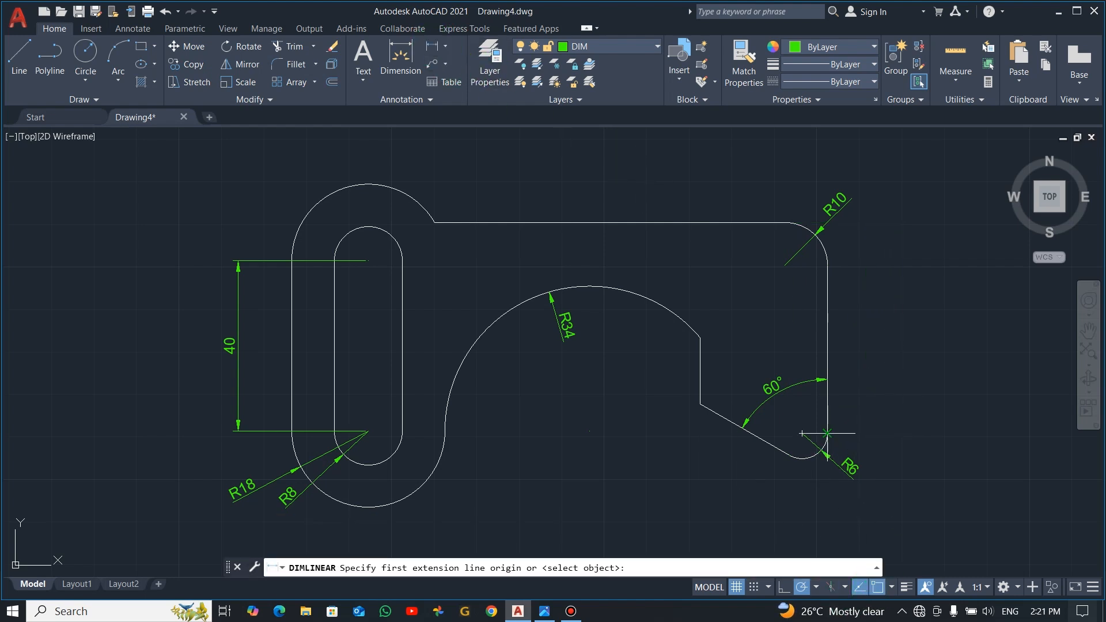
{"action": "left_click", "coordinate": [788, 221]}
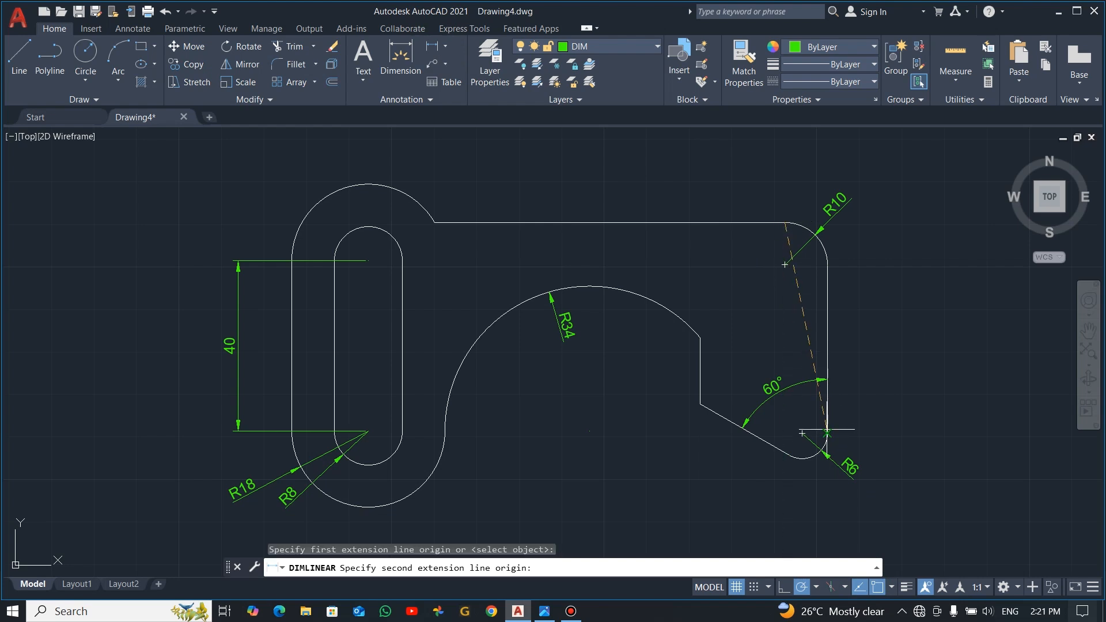
{"action": "left_click", "coordinate": [789, 455]}
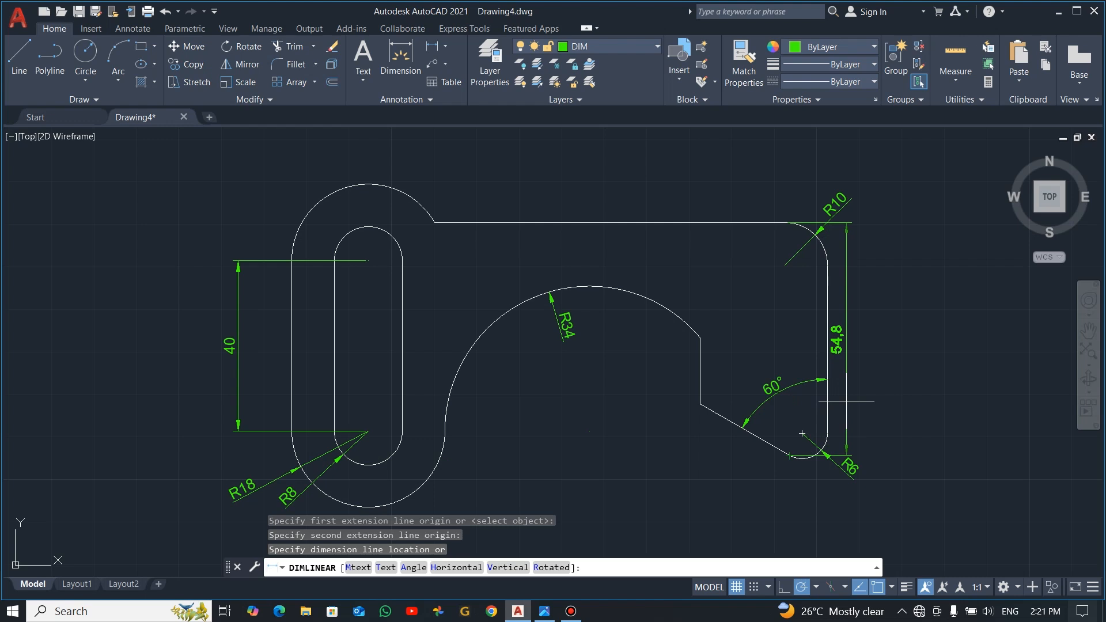
{"action": "key", "text": "Escape"}
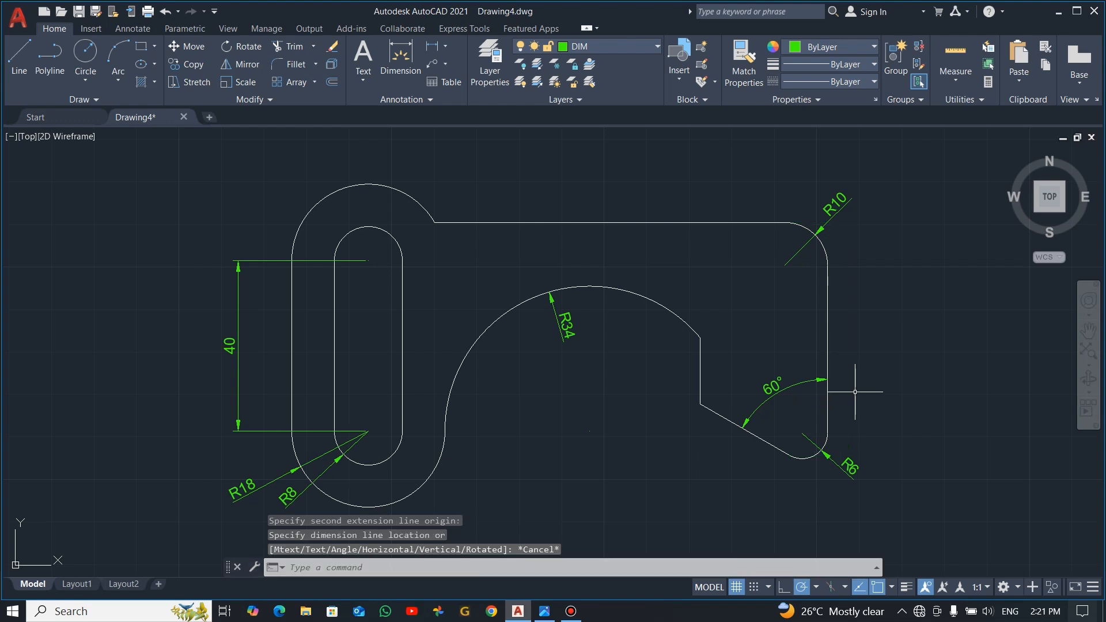
{"action": "left_click", "coordinate": [451, 48]}
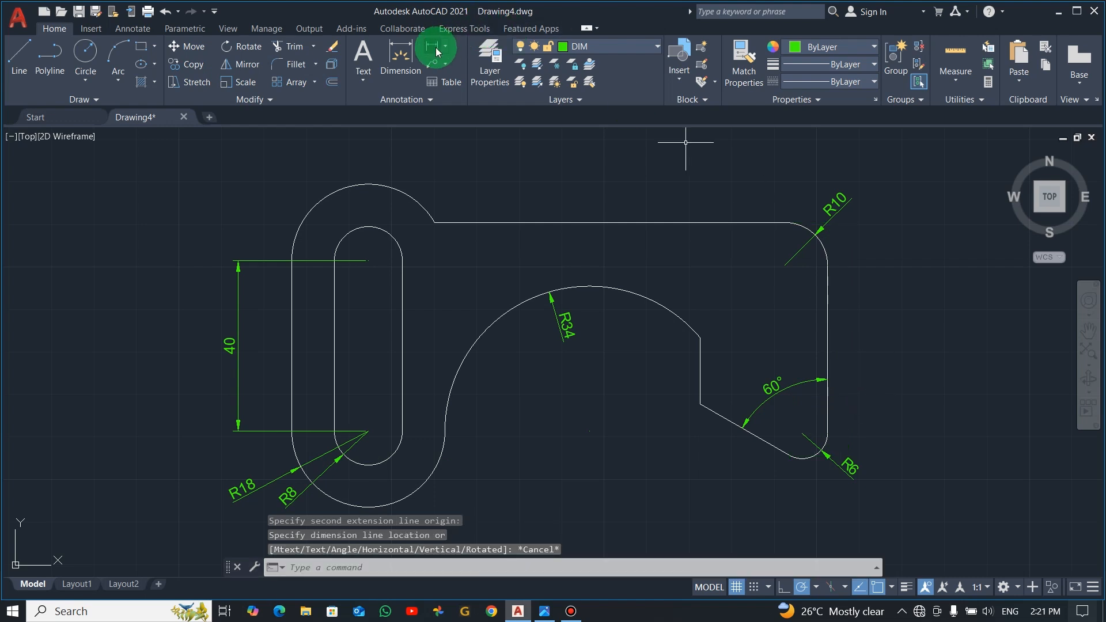
{"action": "left_click", "coordinate": [803, 458]}
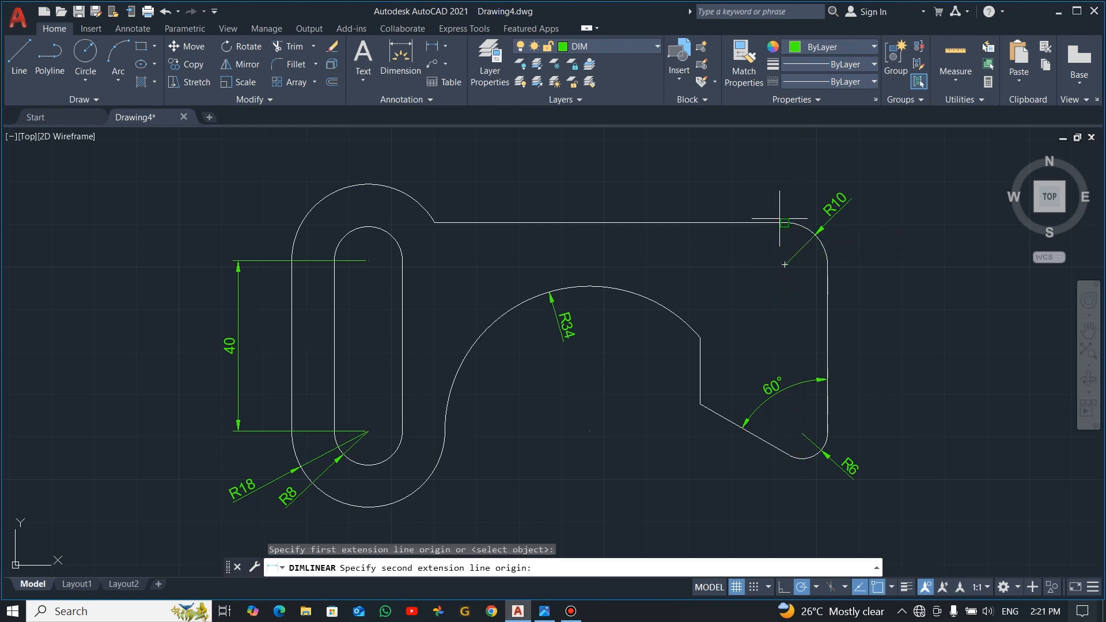
{"action": "left_click", "coordinate": [781, 220]}
{"action": "key", "text": "Escape"}
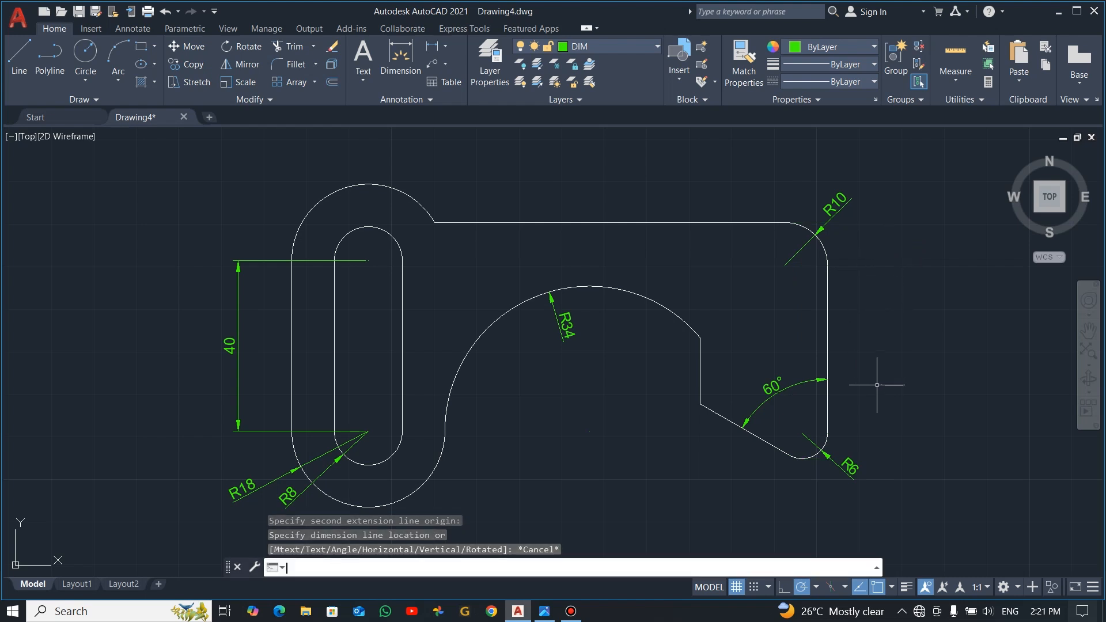
Step: Check the overall height dimension in the reference image and make Defpoints the current layer
{"action": "key", "text": "alt+Tab"}
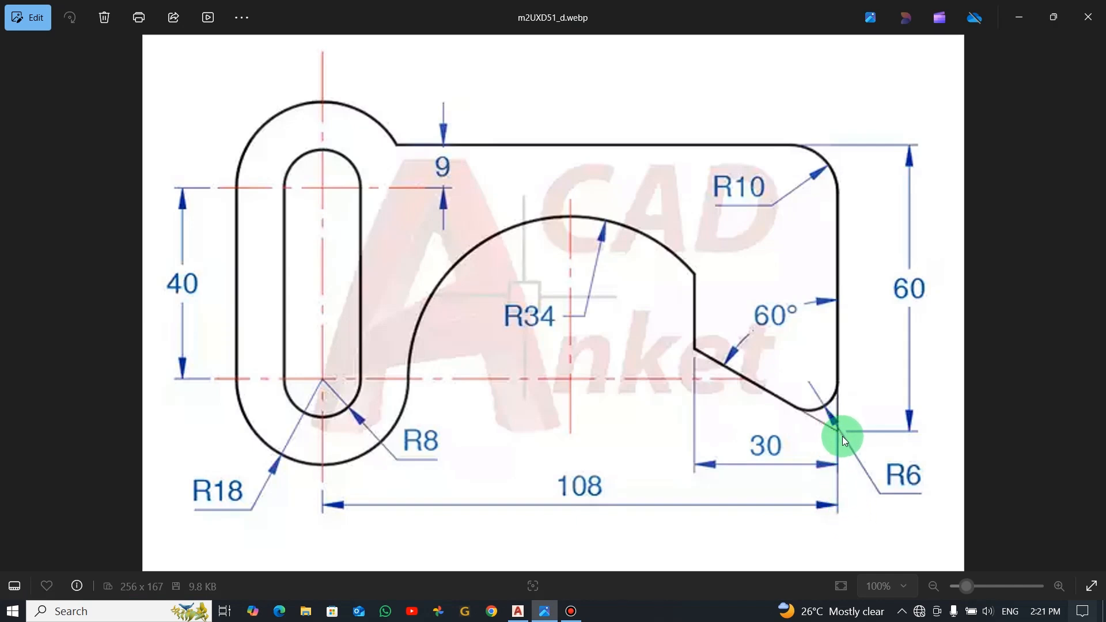
{"action": "key", "text": "alt+Tab"}
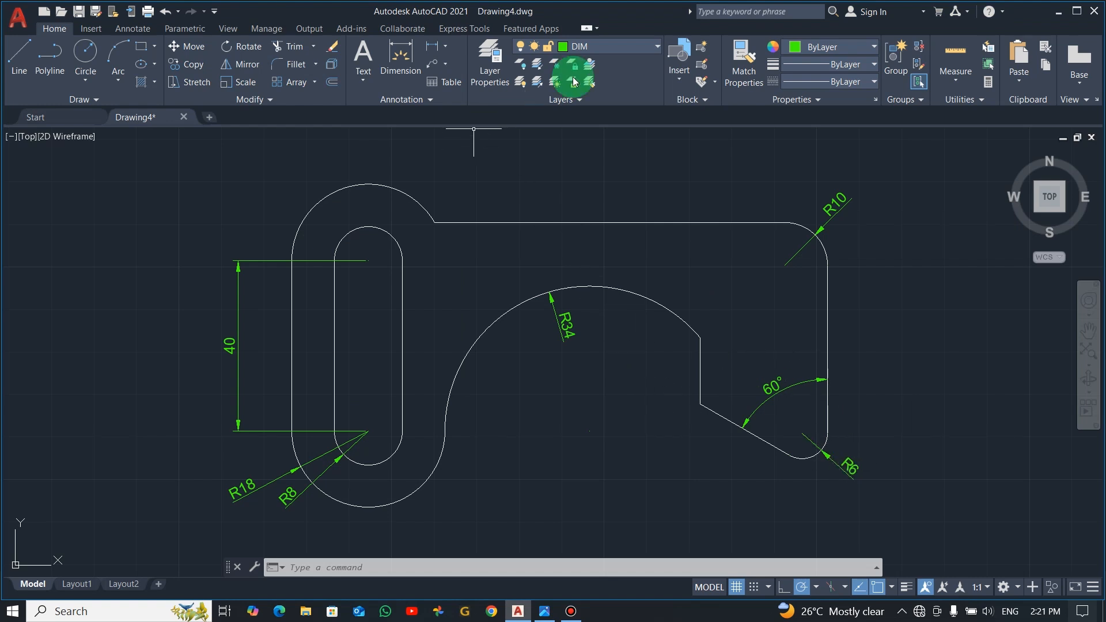
{"action": "left_click", "coordinate": [658, 46]}
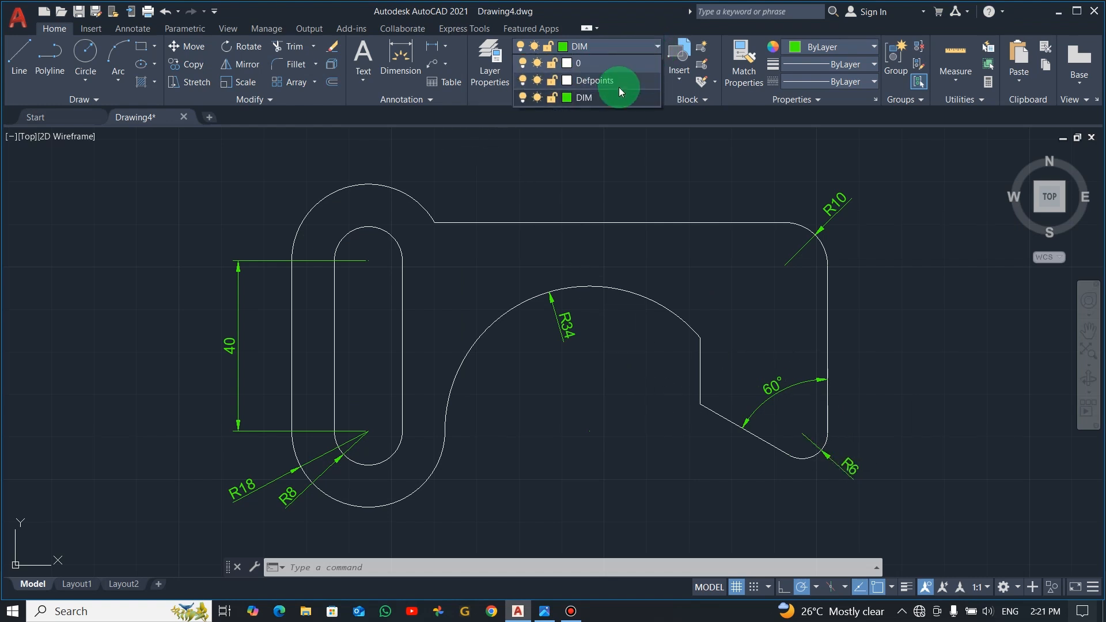
{"action": "left_click", "coordinate": [596, 80]}
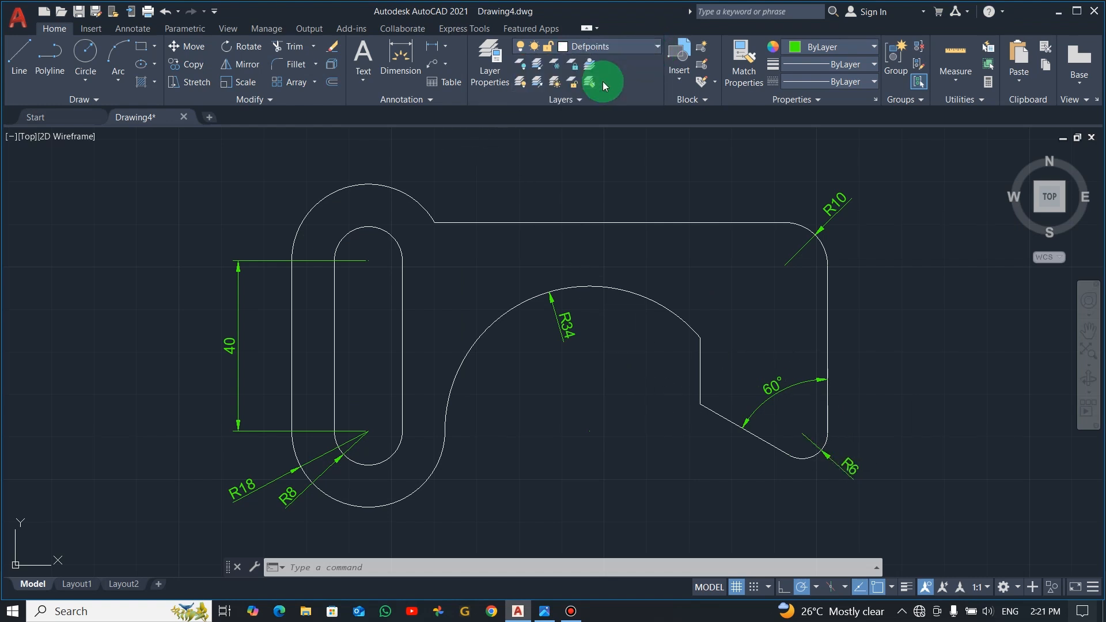
{"action": "left_click", "coordinate": [17, 53]}
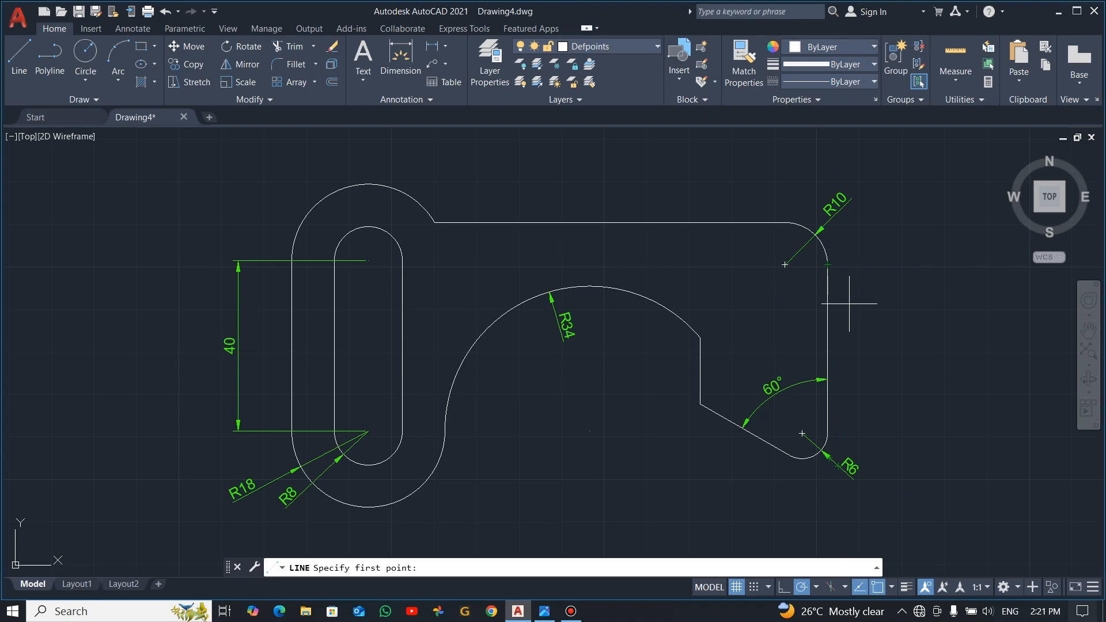
{"action": "key", "text": "Escape"}
{"action": "key", "text": "alt+Tab"}
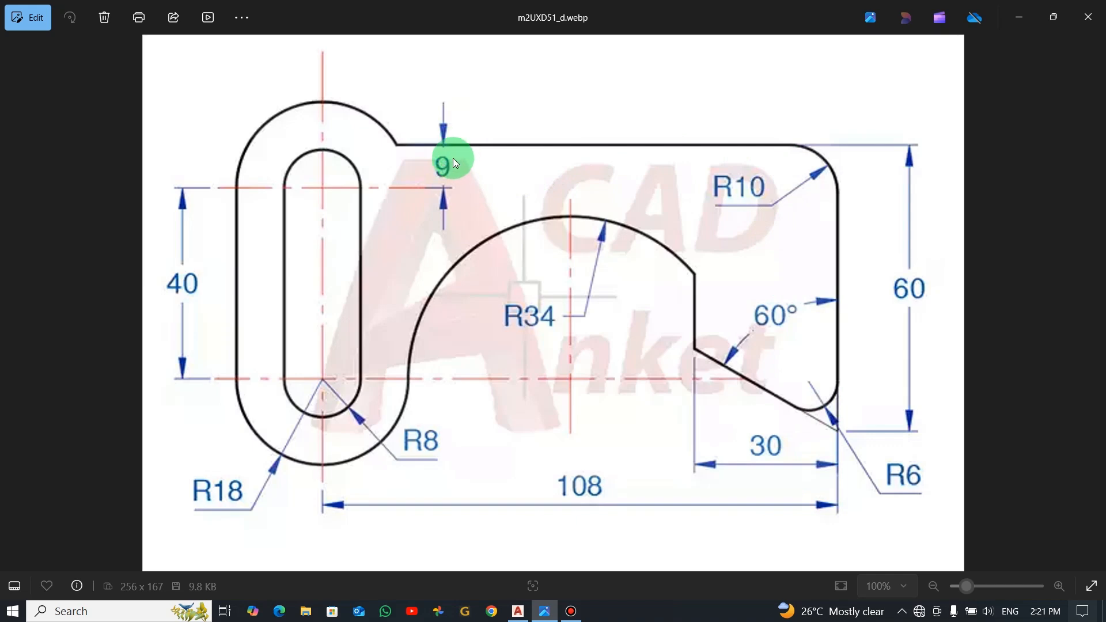
{"action": "key", "text": "alt+Tab"}
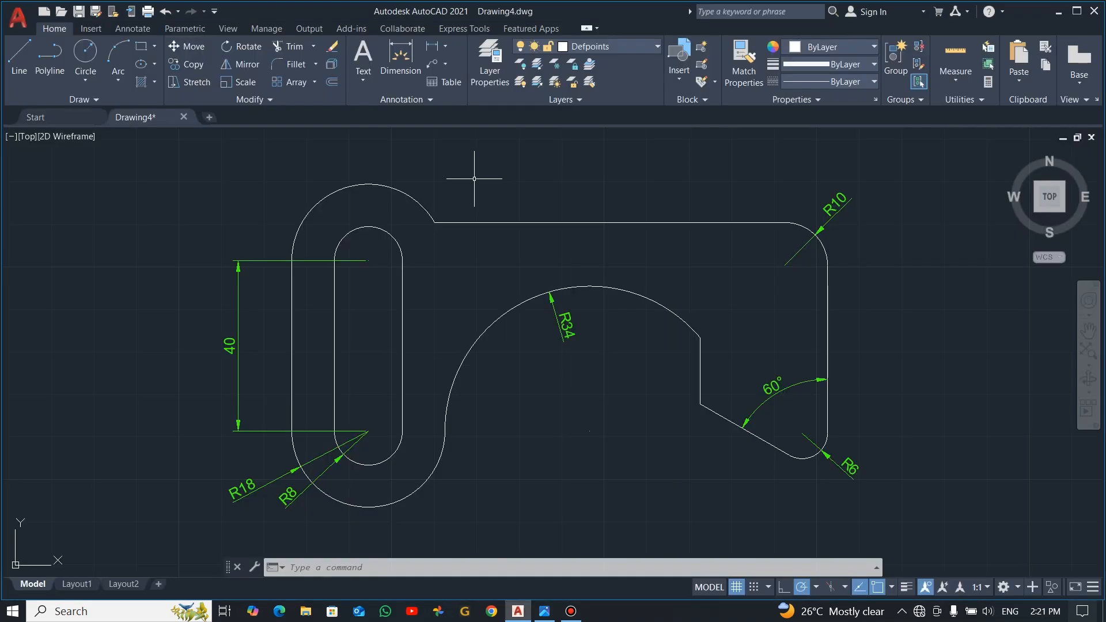
{"action": "left_click", "coordinate": [434, 49]}
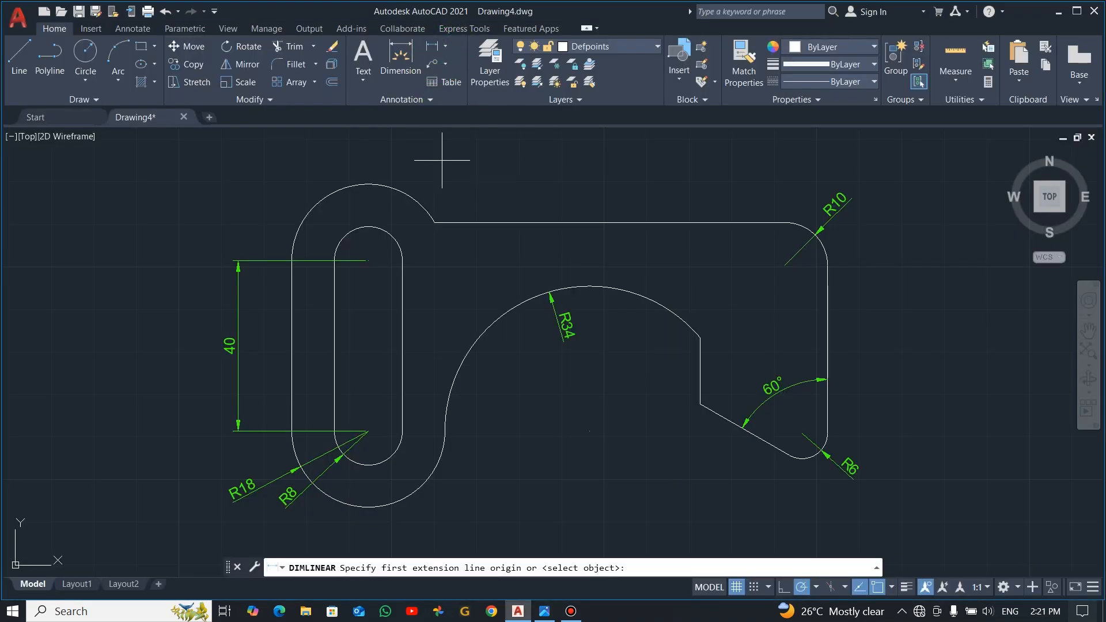
{"action": "left_click", "coordinate": [434, 222]}
{"action": "left_click", "coordinate": [368, 261]}
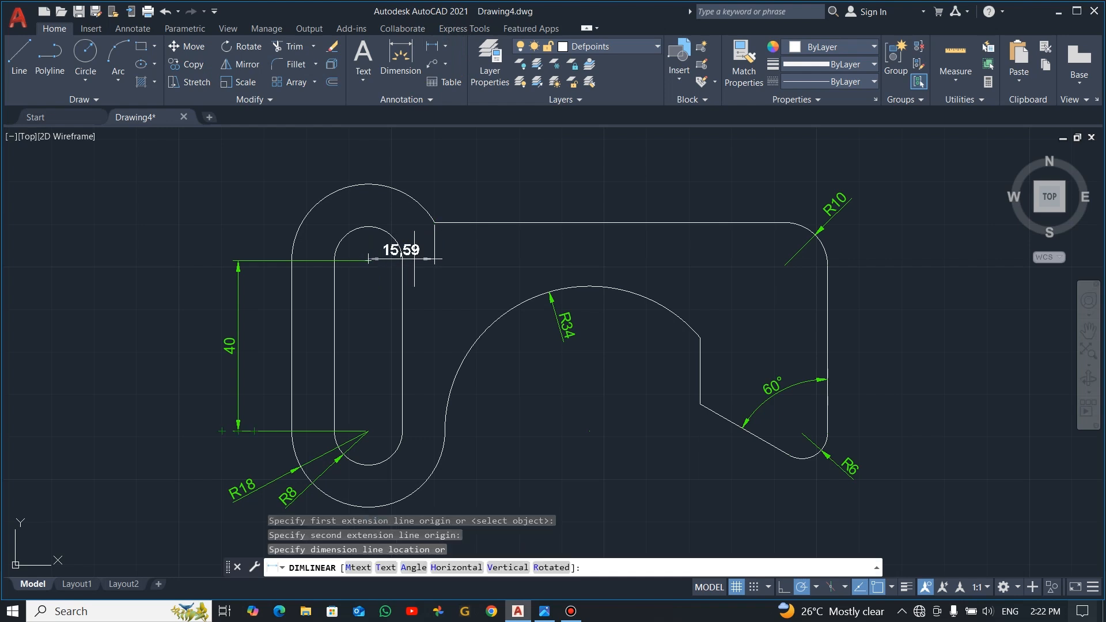
{"action": "key", "text": "Escape"}
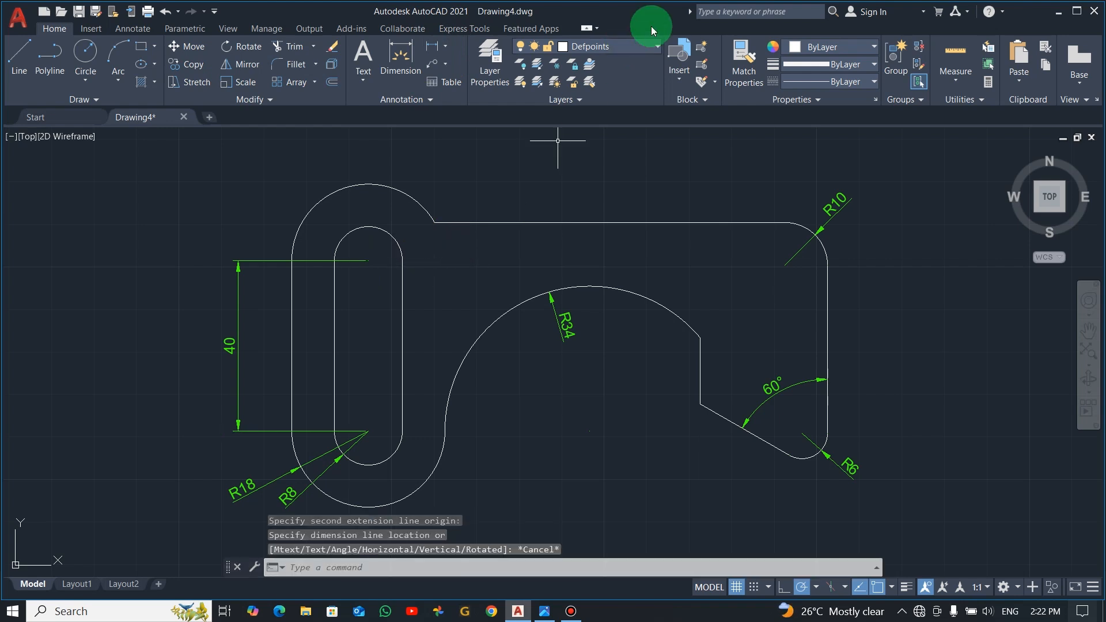
Step: Make DIM the current layer and add a vertical linear dimension from the top edge's left end to the slot's upper arc centre
{"action": "left_click", "coordinate": [656, 49]}
{"action": "left_click", "coordinate": [596, 97]}
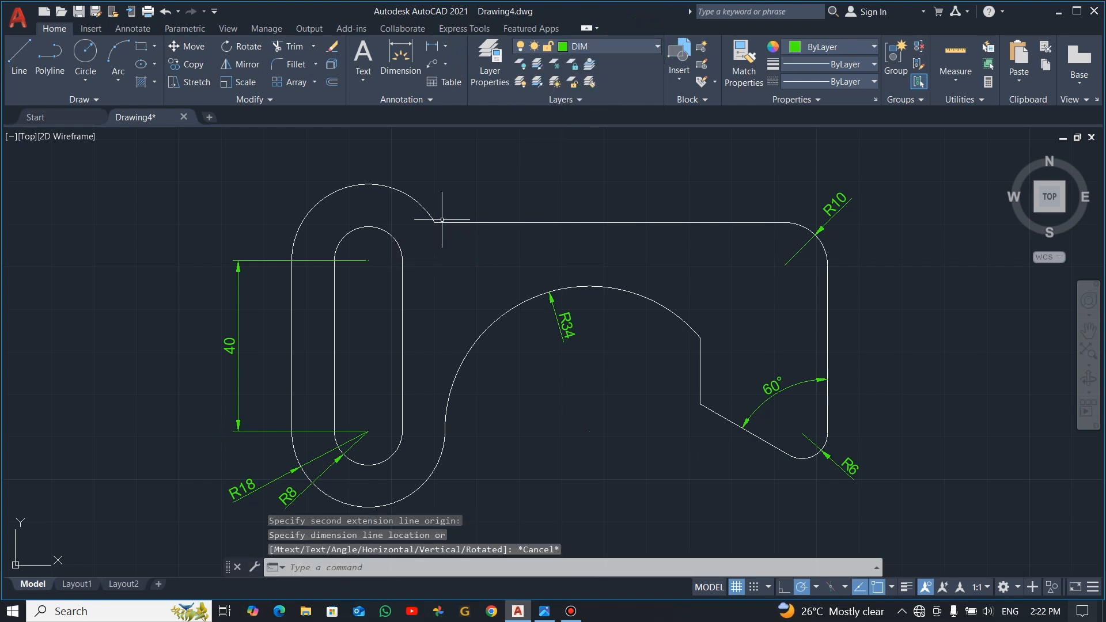
{"action": "left_click", "coordinate": [432, 46]}
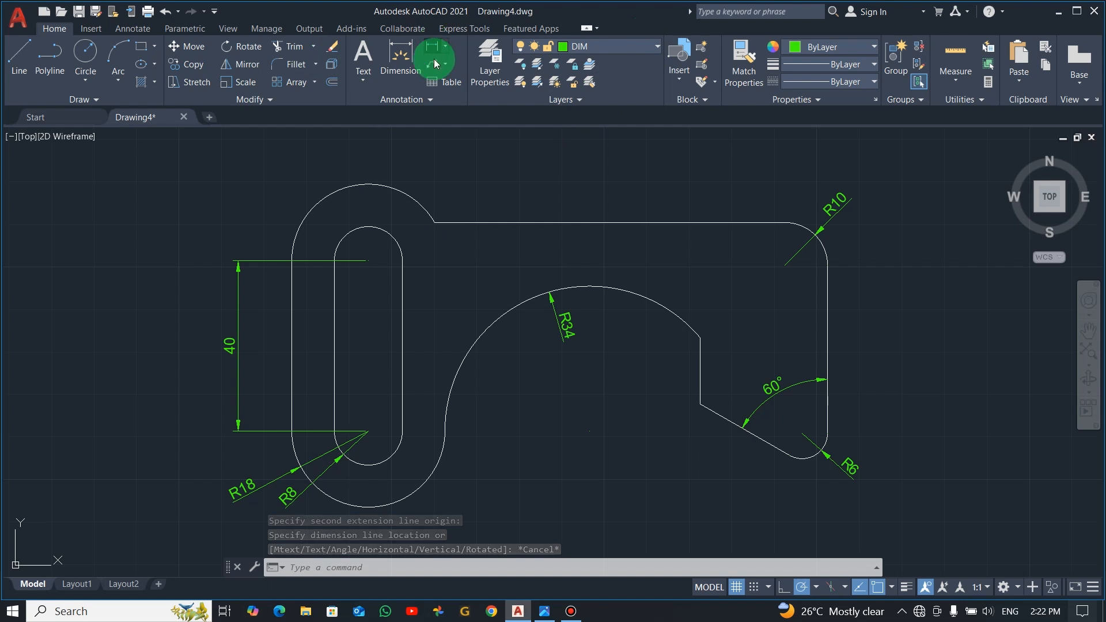
{"action": "left_click", "coordinate": [434, 222]}
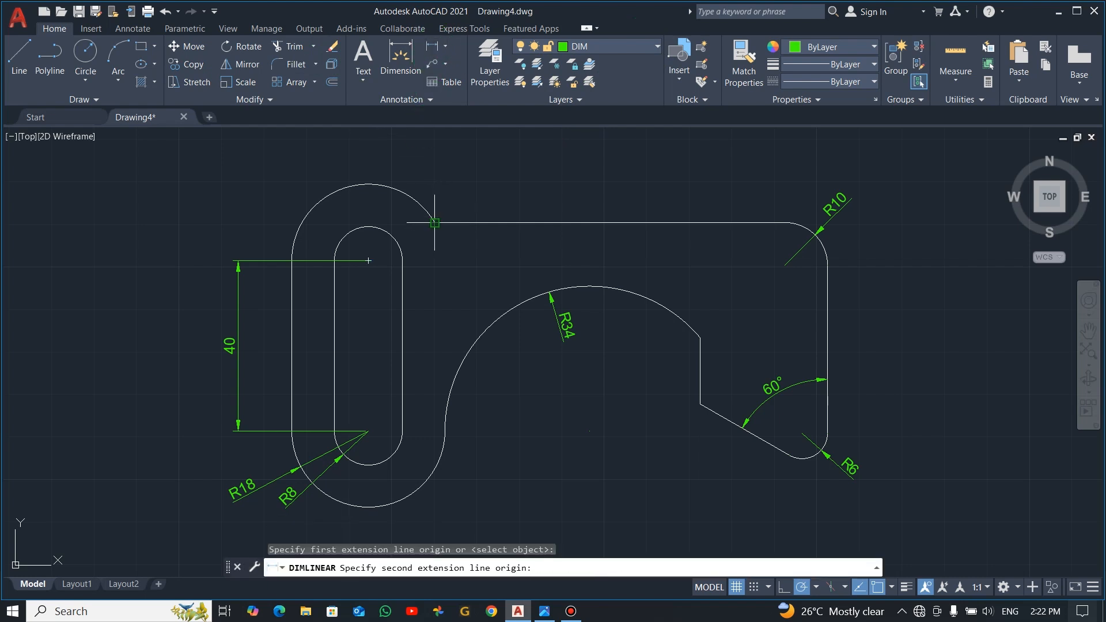
{"action": "left_click", "coordinate": [369, 260]}
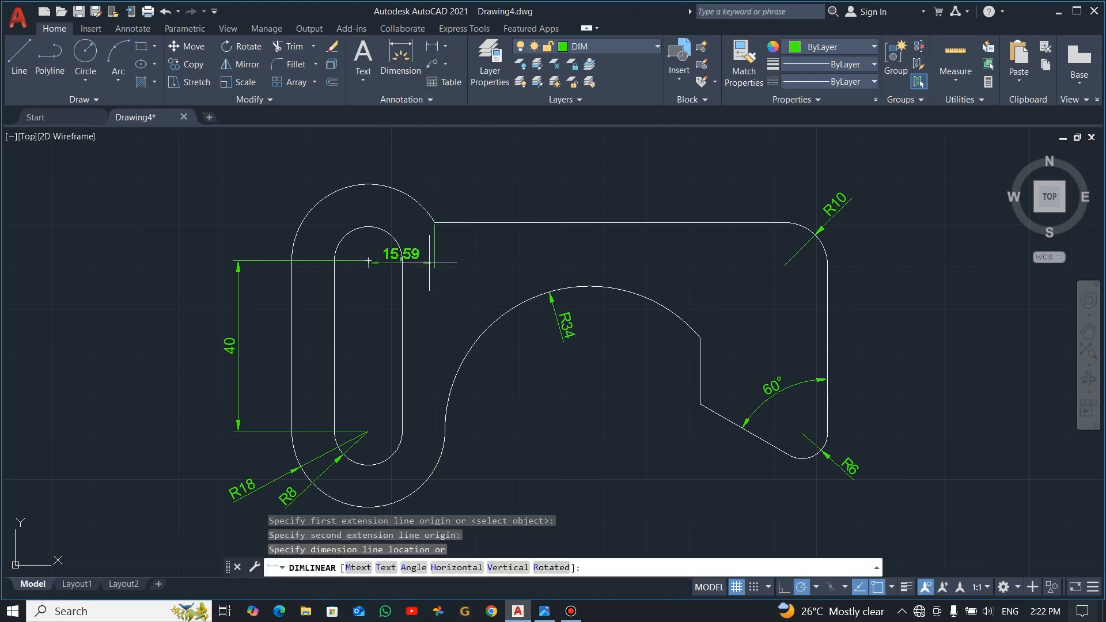
{"action": "left_click", "coordinate": [467, 241]}
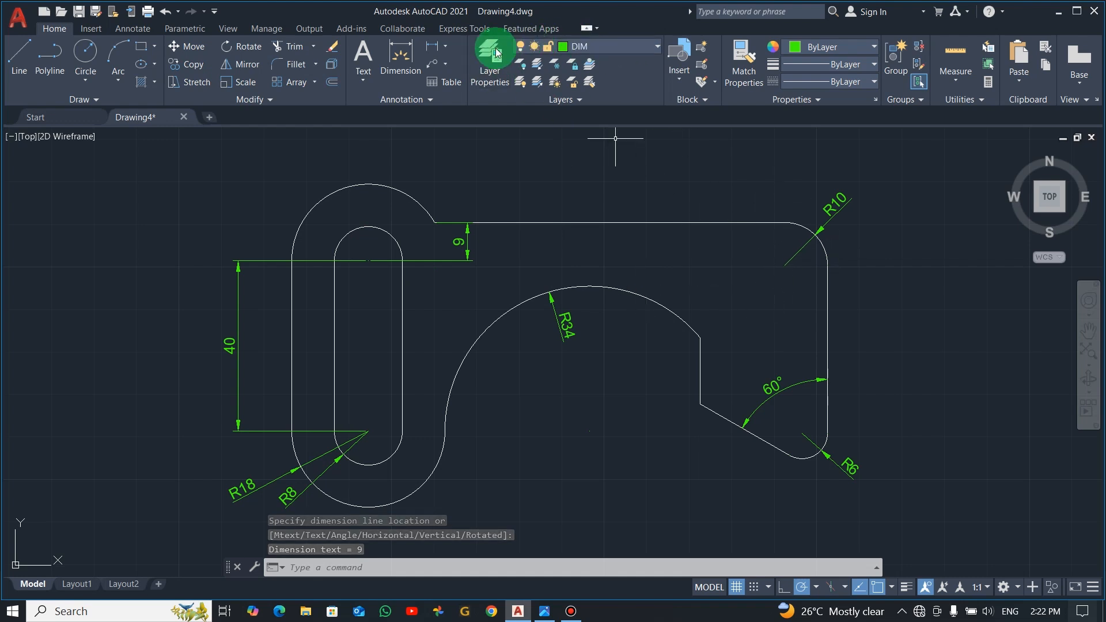
{"action": "left_click", "coordinate": [432, 46]}
{"action": "left_click", "coordinate": [785, 223]}
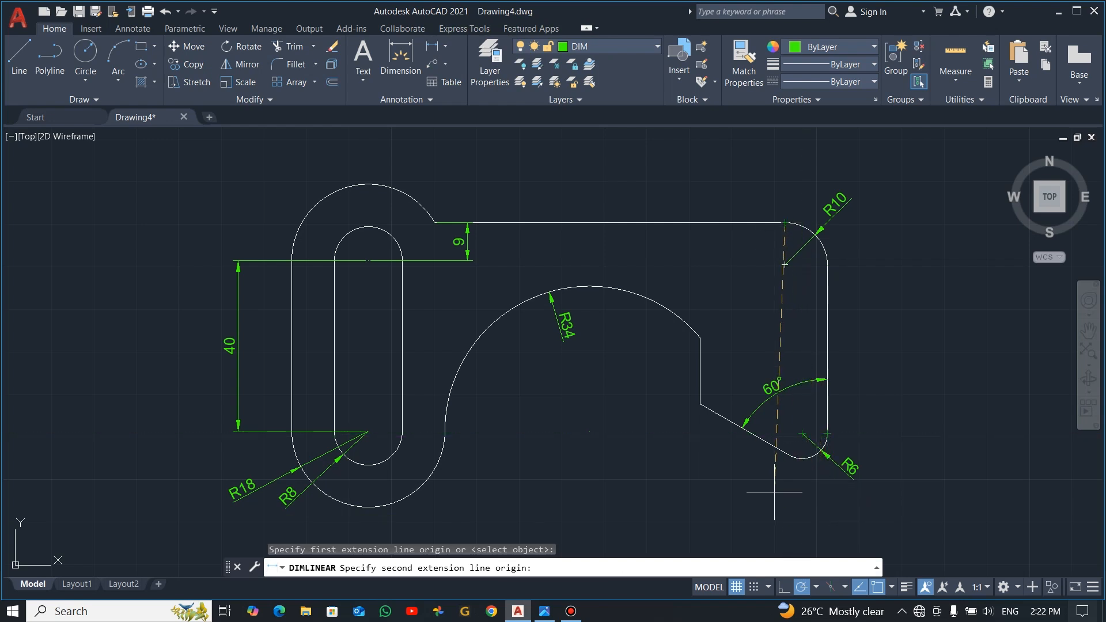
{"action": "left_click", "coordinate": [785, 507]}
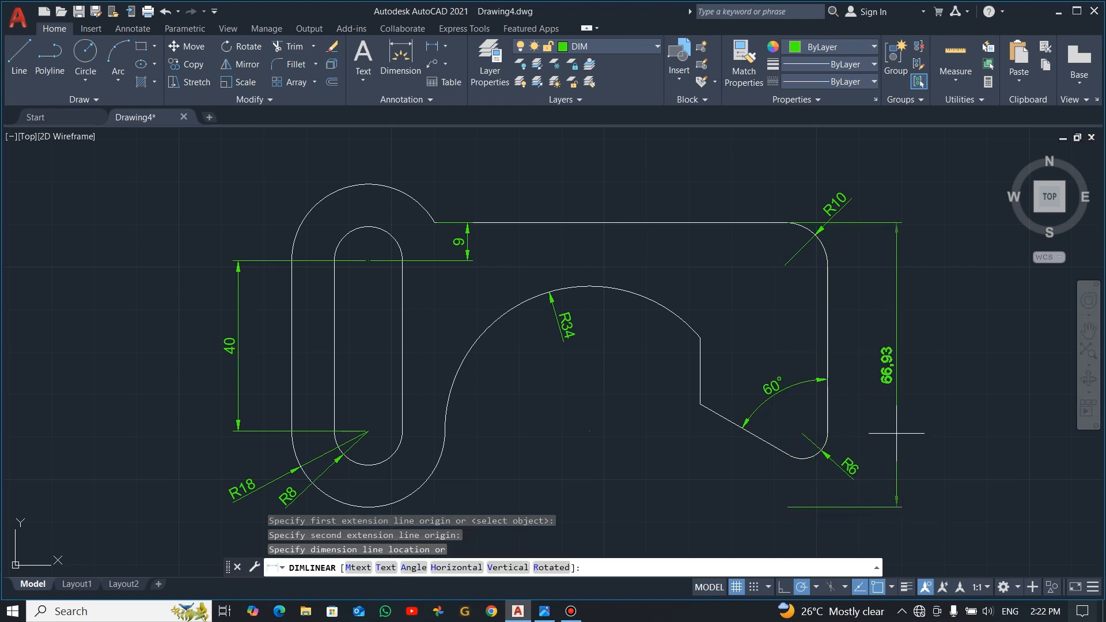
{"action": "key", "text": "Escape"}
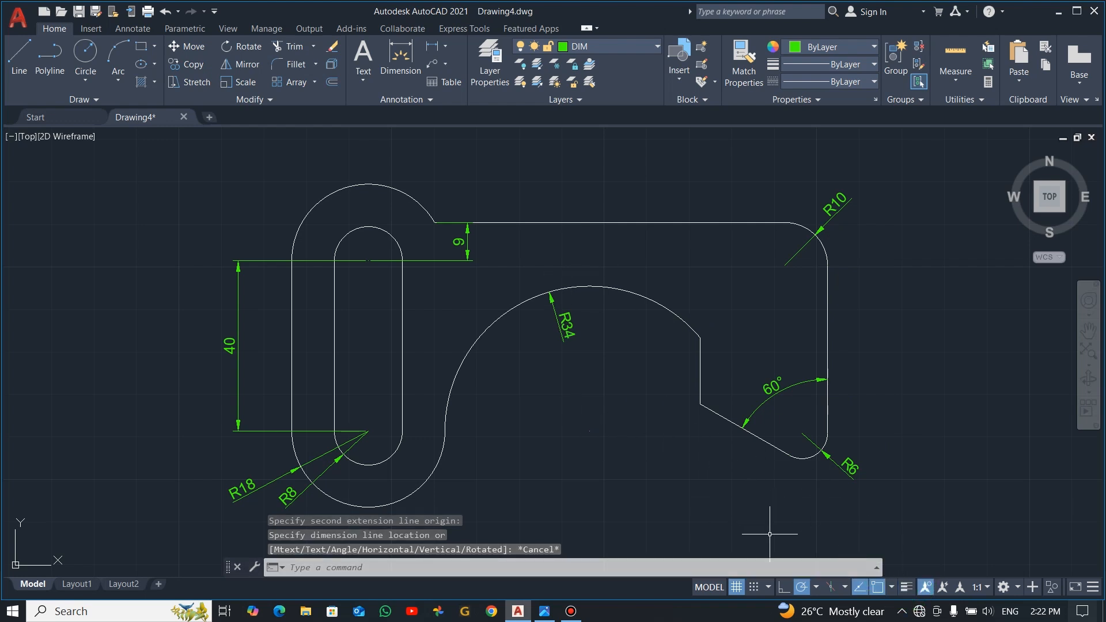
Step: Turn on the lineweight display for the drawing
{"action": "left_click", "coordinate": [905, 590]}
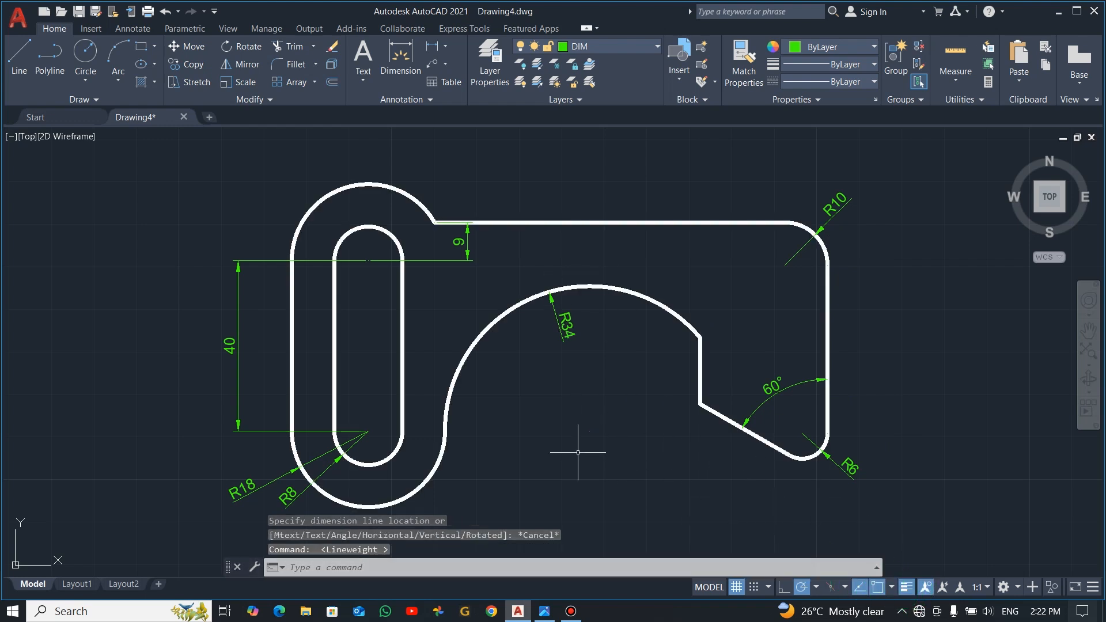
Step: Add a horizontal linear dimension from the right edge's lower end to the sloped edge's upper corner, placing it below the plate
{"action": "key", "text": "alt+Tab"}
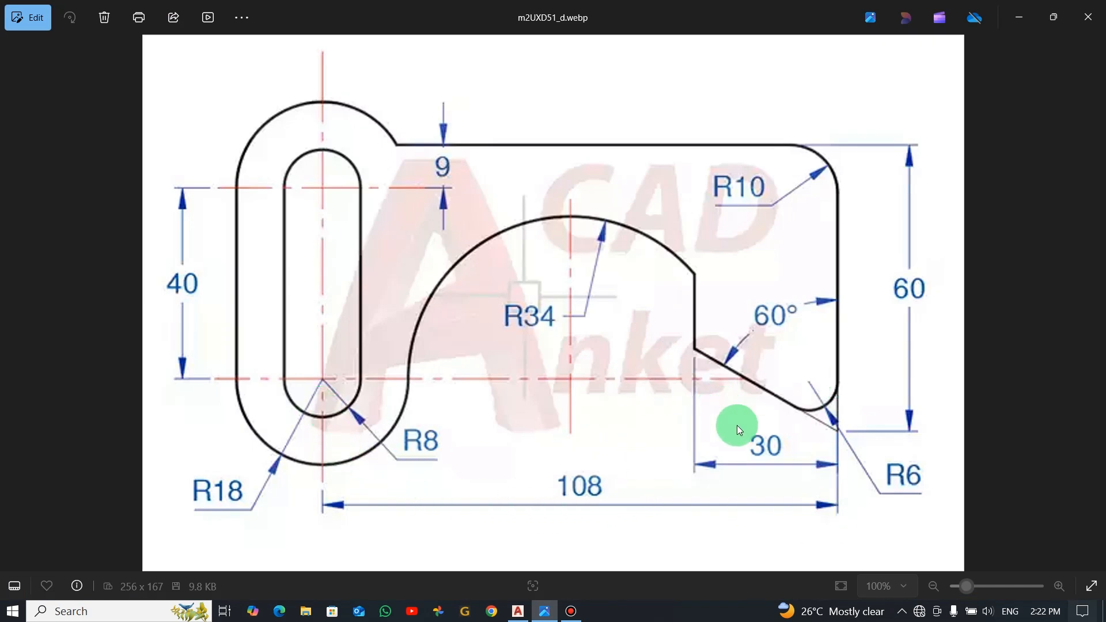
{"action": "key", "text": "alt+Tab"}
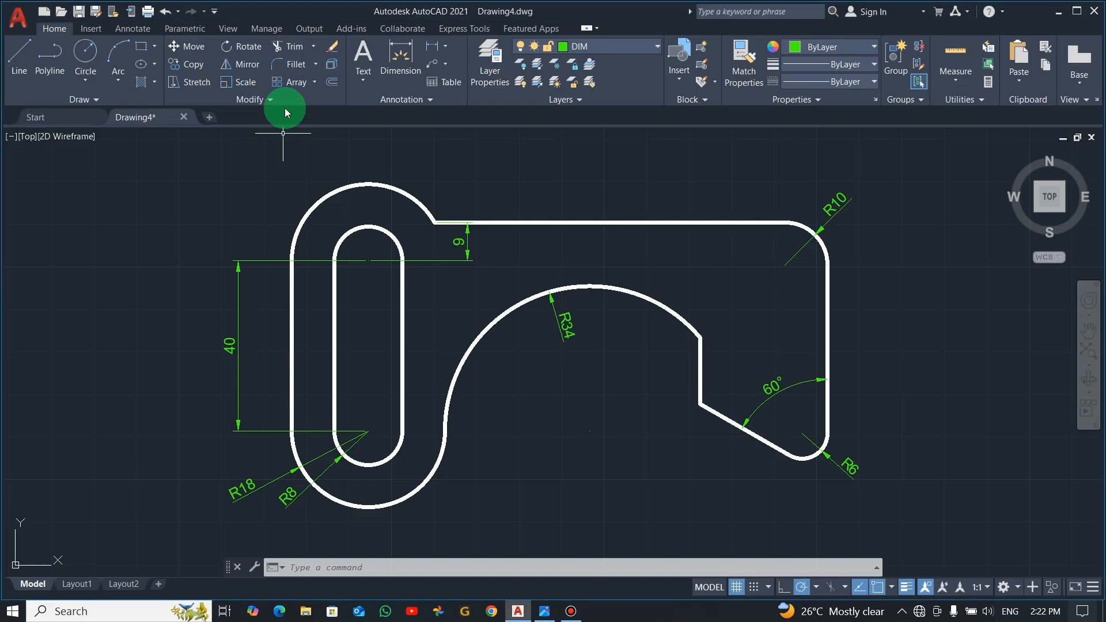
{"action": "left_click", "coordinate": [432, 46]}
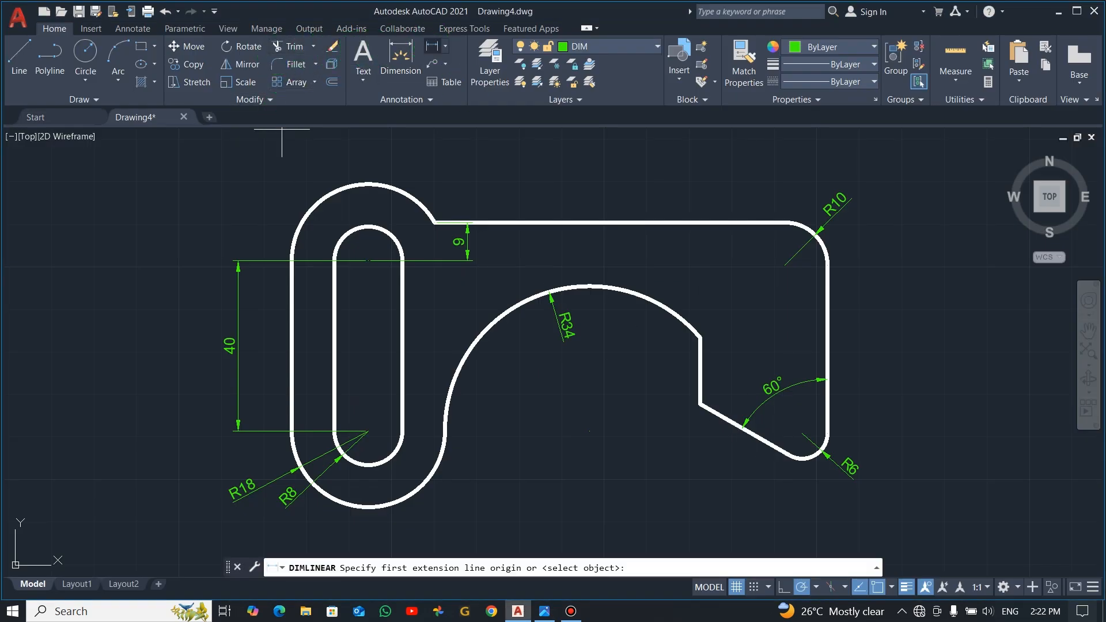
{"action": "left_click", "coordinate": [828, 433]}
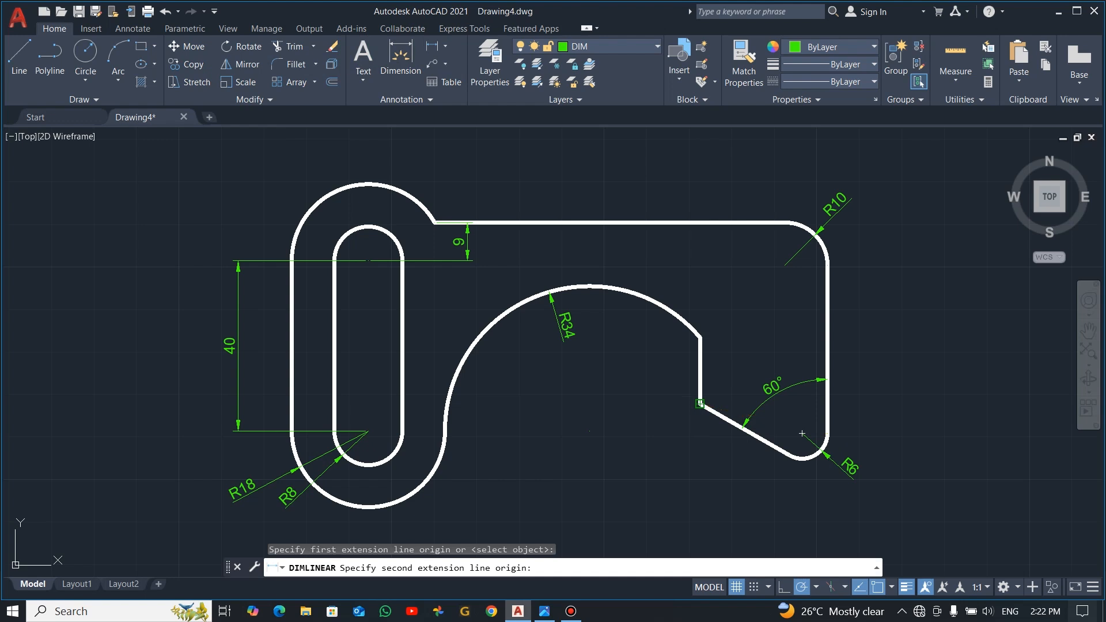
{"action": "left_click", "coordinate": [700, 404]}
{"action": "left_click", "coordinate": [762, 508]}
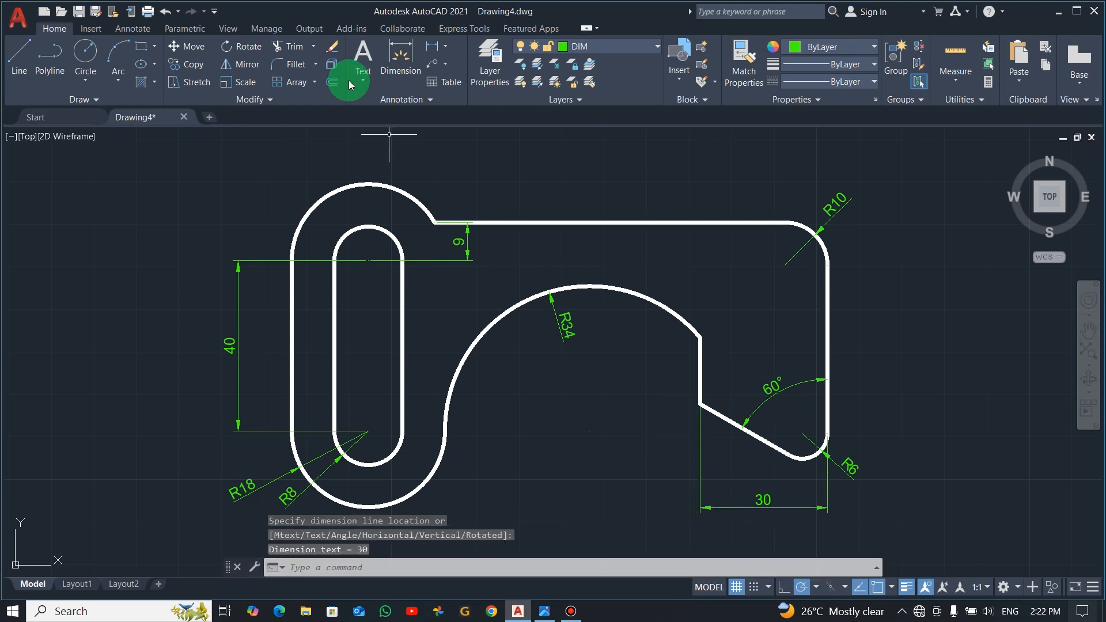
Step: Add a horizontal linear dimension from the slot's lower arc centre to the plate's right edge, placing it below the 30 dimension
{"action": "left_click", "coordinate": [433, 46]}
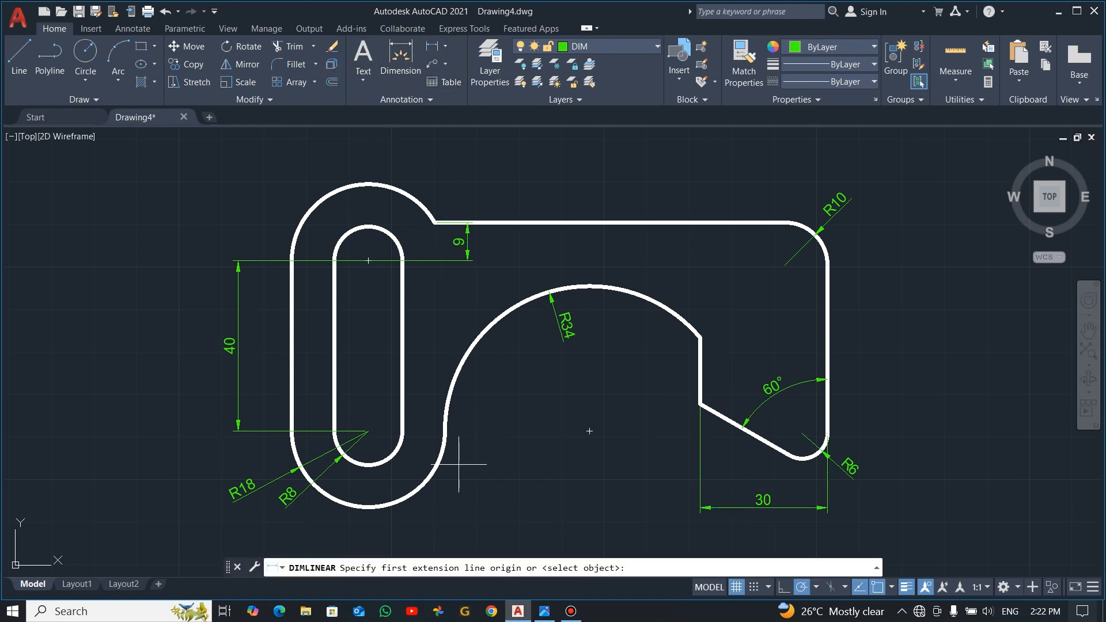
{"action": "key", "text": "alt+Tab"}
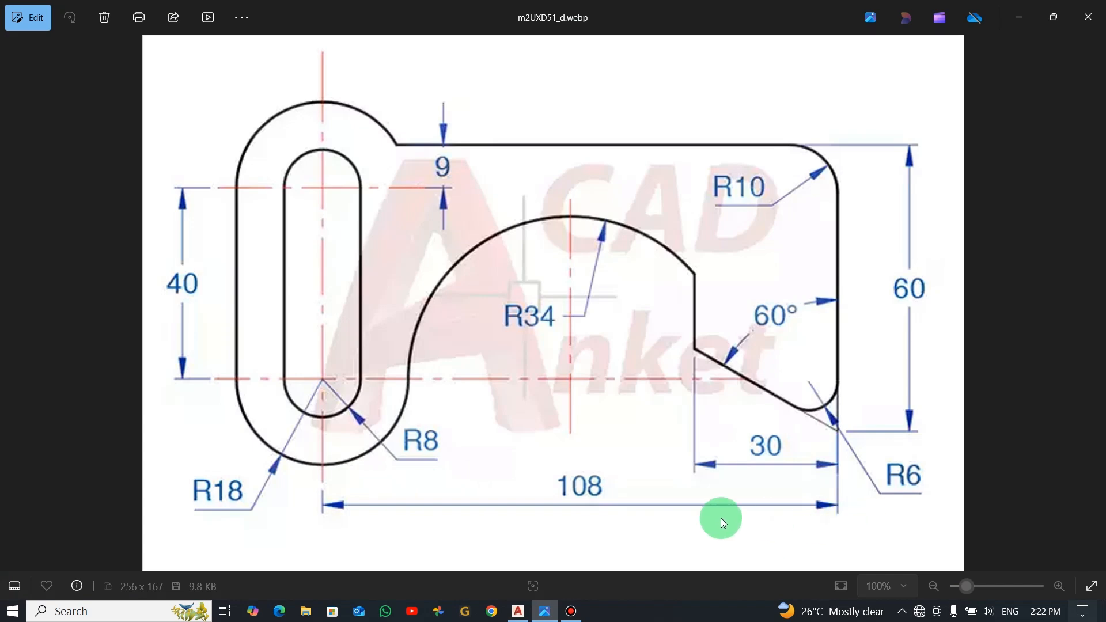
{"action": "key", "text": "alt+Tab"}
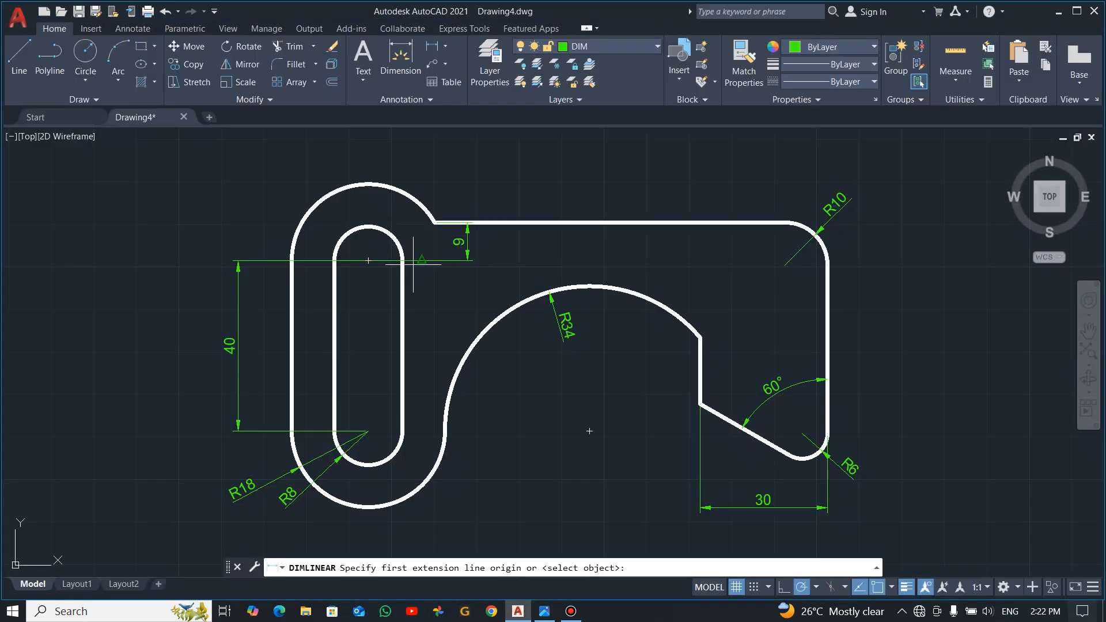
{"action": "left_click", "coordinate": [369, 431]}
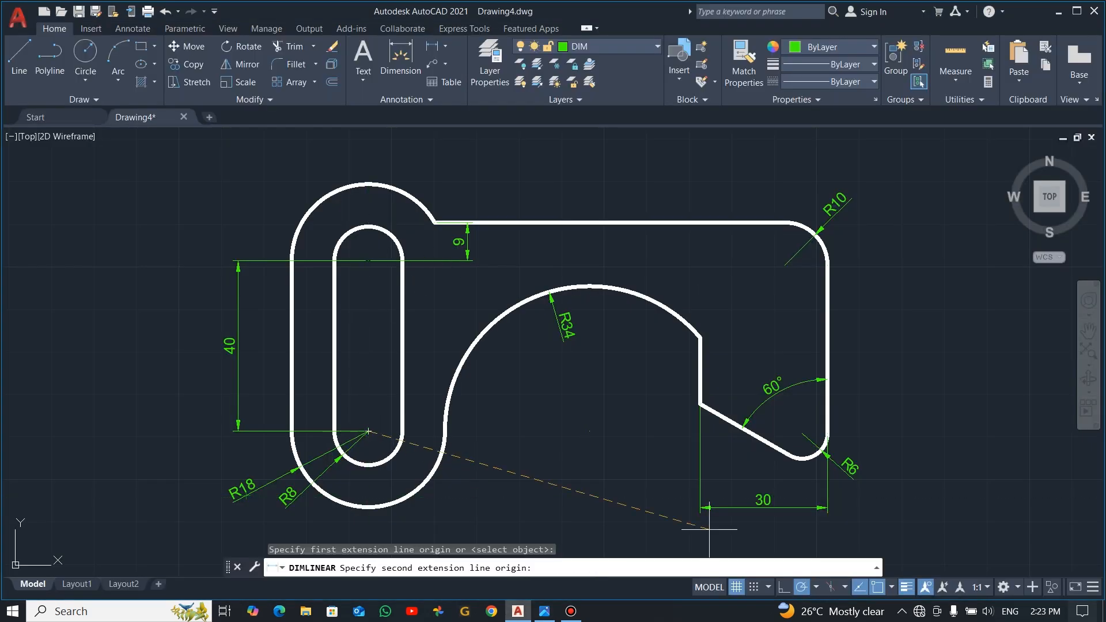
{"action": "left_click", "coordinate": [828, 431]}
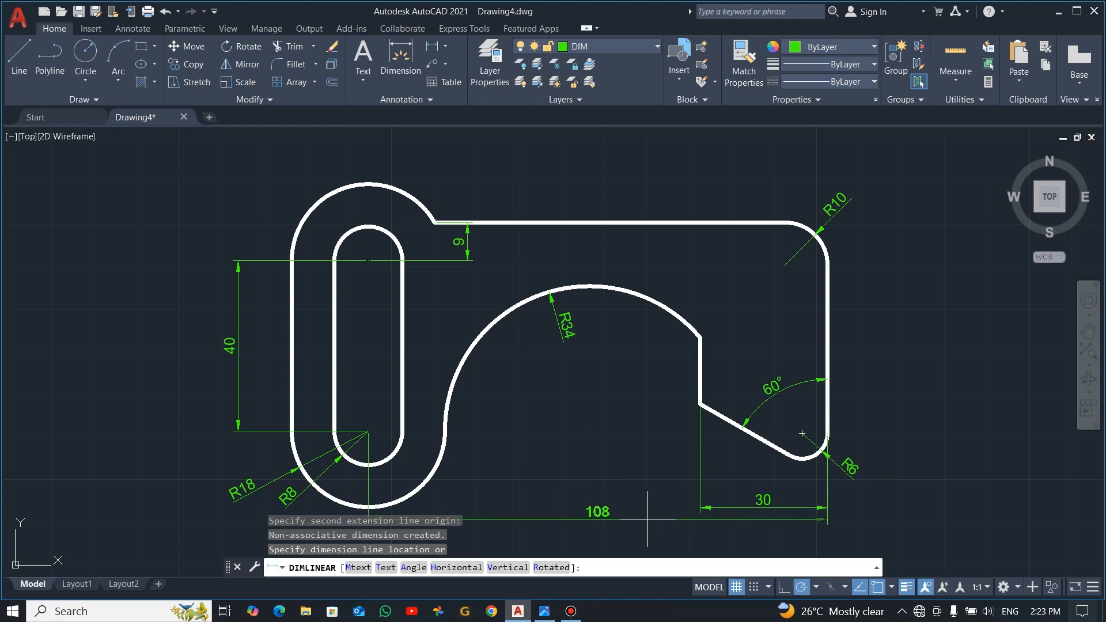
{"action": "middle_click_drag", "start_coordinate": [647, 519], "coordinate": [642, 419]}
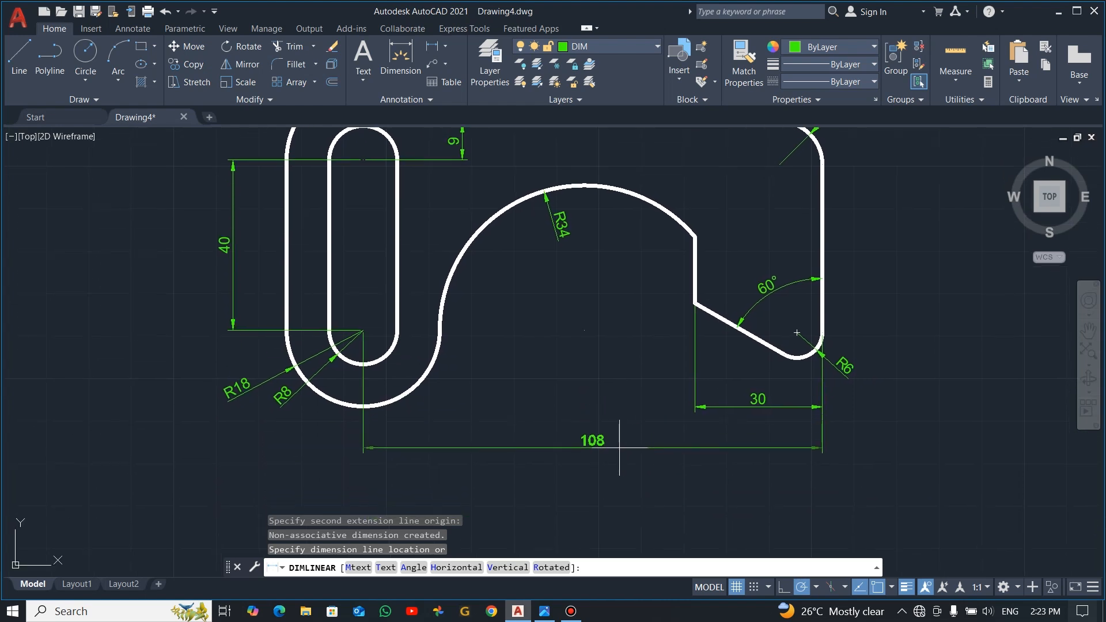
{"action": "left_click", "coordinate": [619, 448]}
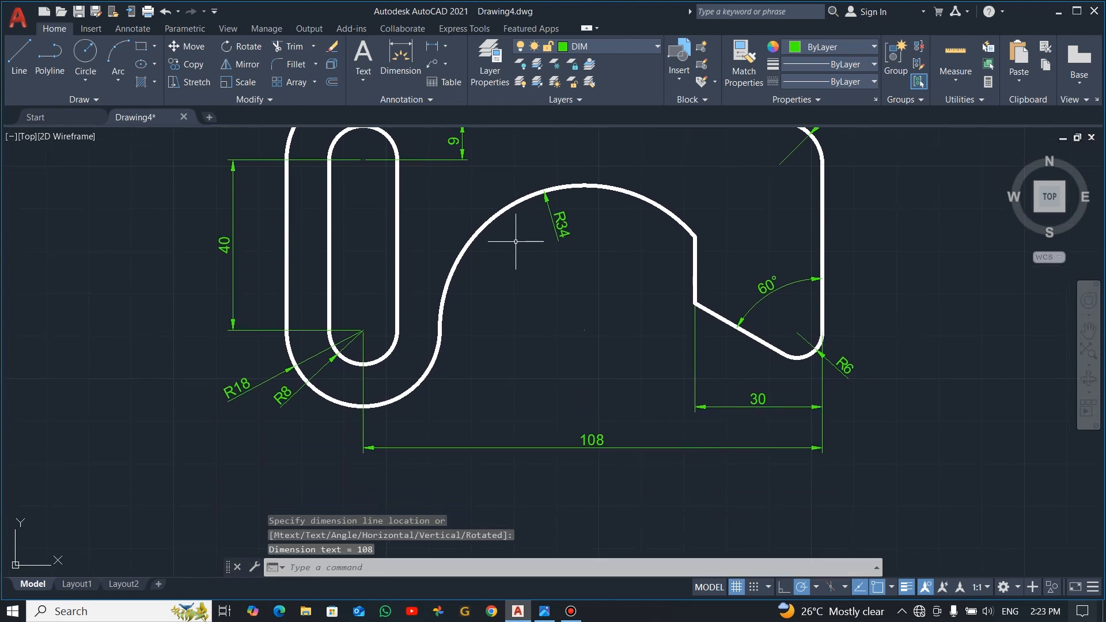
{"action": "scroll", "coordinate": [580, 265], "scroll_direction": "up", "scroll_amount": 2}
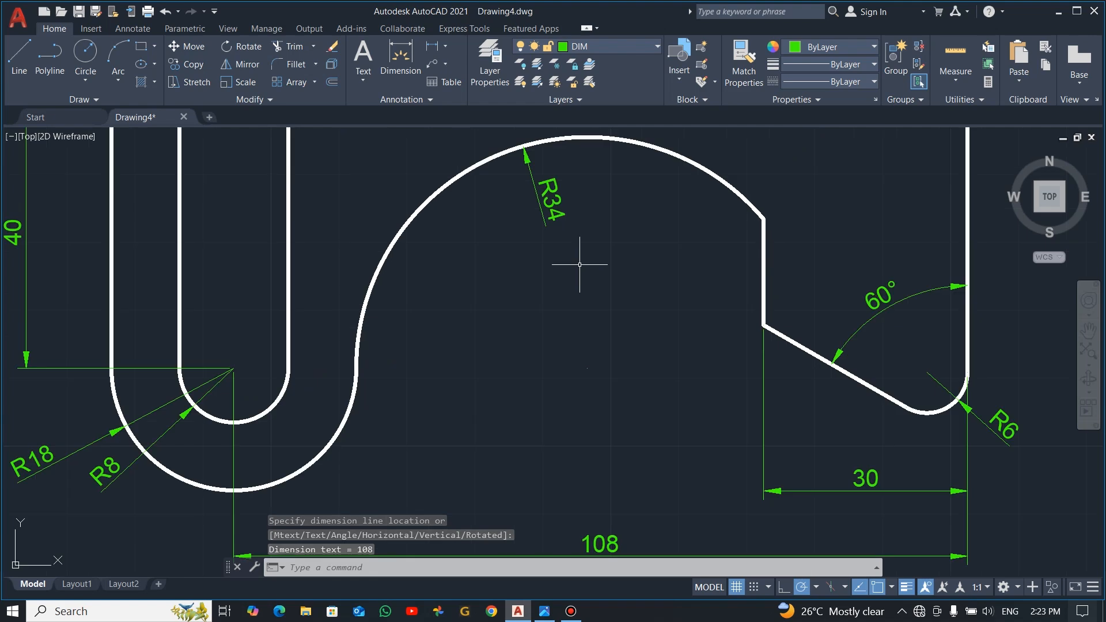
{"action": "scroll", "coordinate": [579, 265], "scroll_direction": "down", "scroll_amount": 4}
{"action": "scroll", "coordinate": [660, 156], "scroll_direction": "up", "scroll_amount": 2}
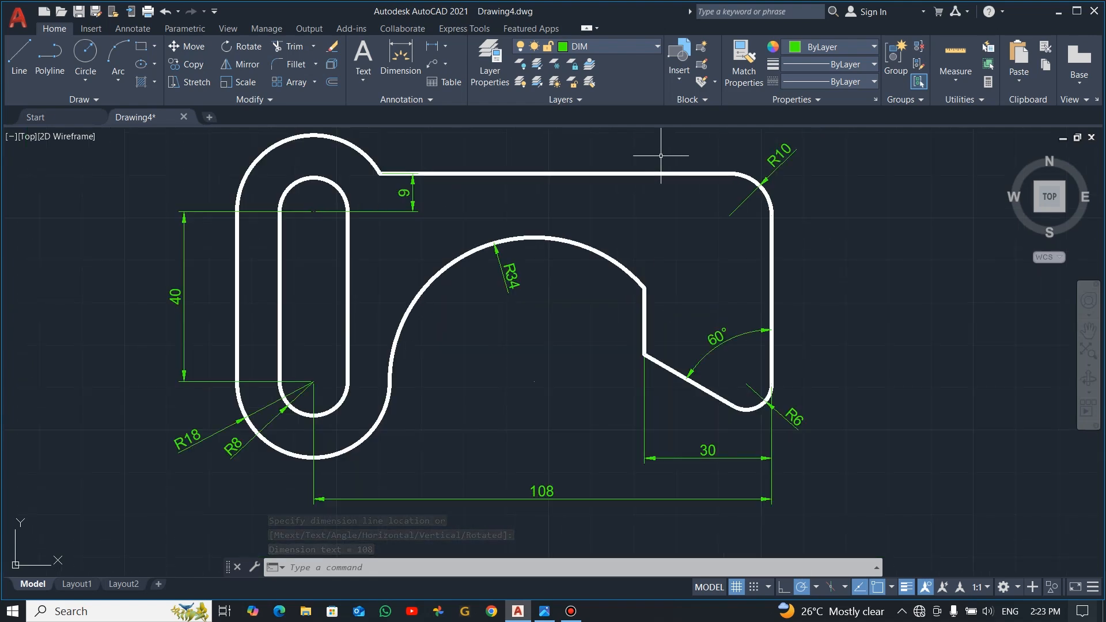
Step: On the Defpoints layer, draw a vertical helper line 60 units down from the upper right corner's theoretical sharp intersection, following the reference image
{"action": "key", "text": "alt+Tab"}
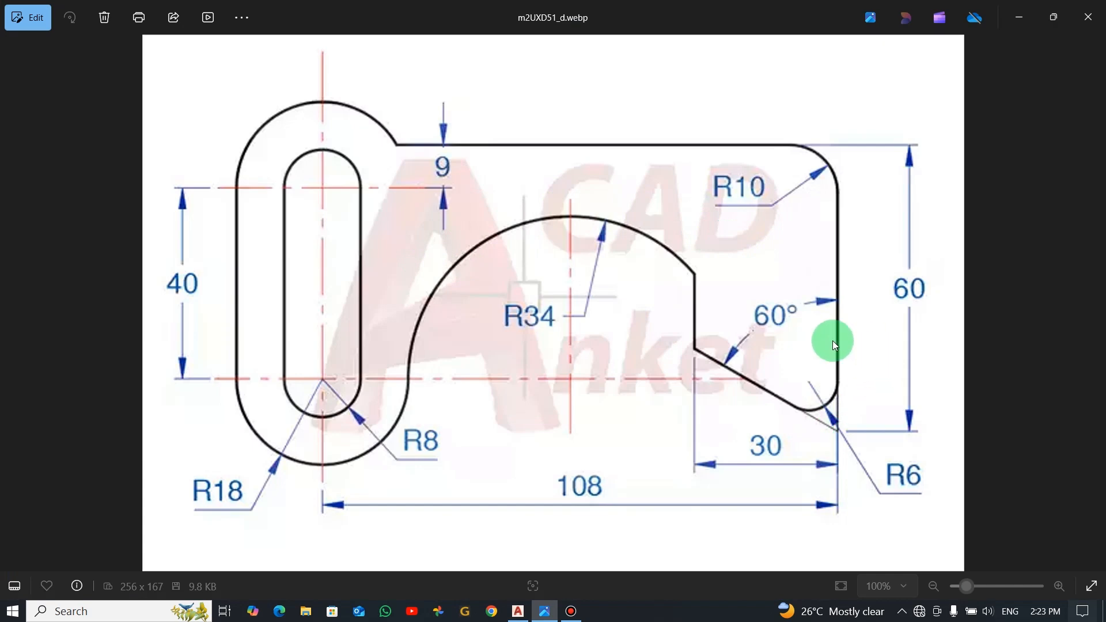
{"action": "key", "text": "alt+Tab"}
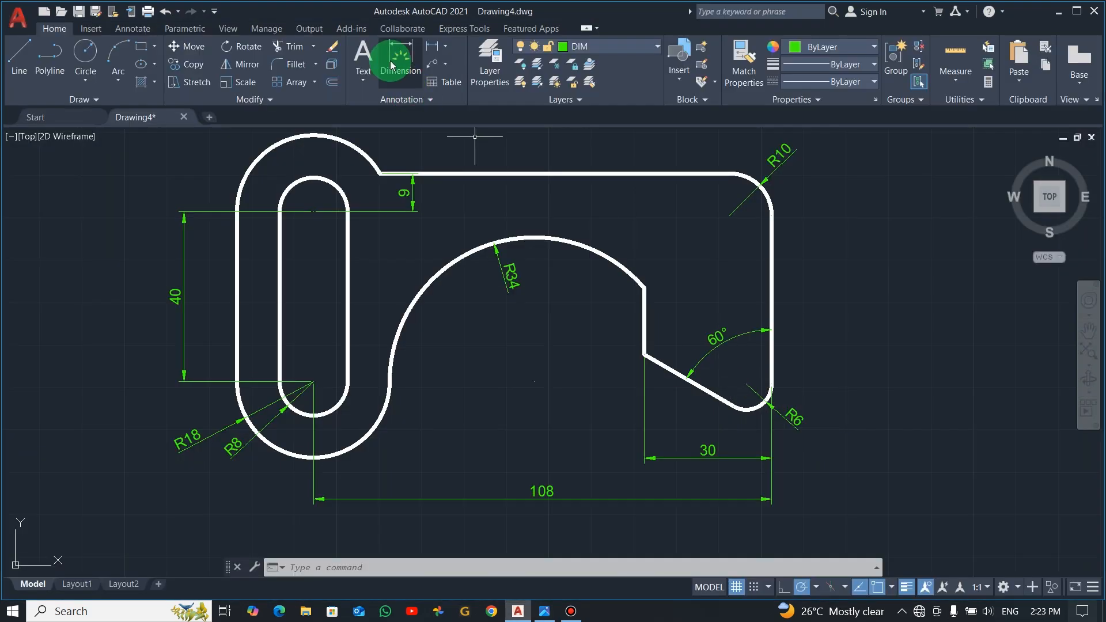
{"action": "left_click", "coordinate": [655, 48]}
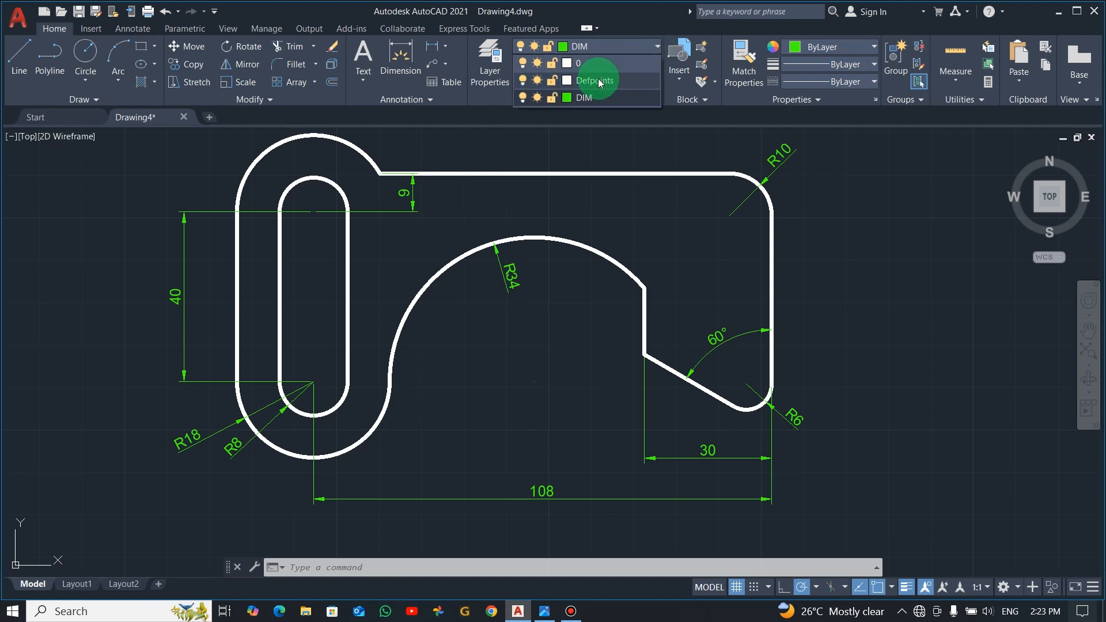
{"action": "left_click", "coordinate": [600, 83]}
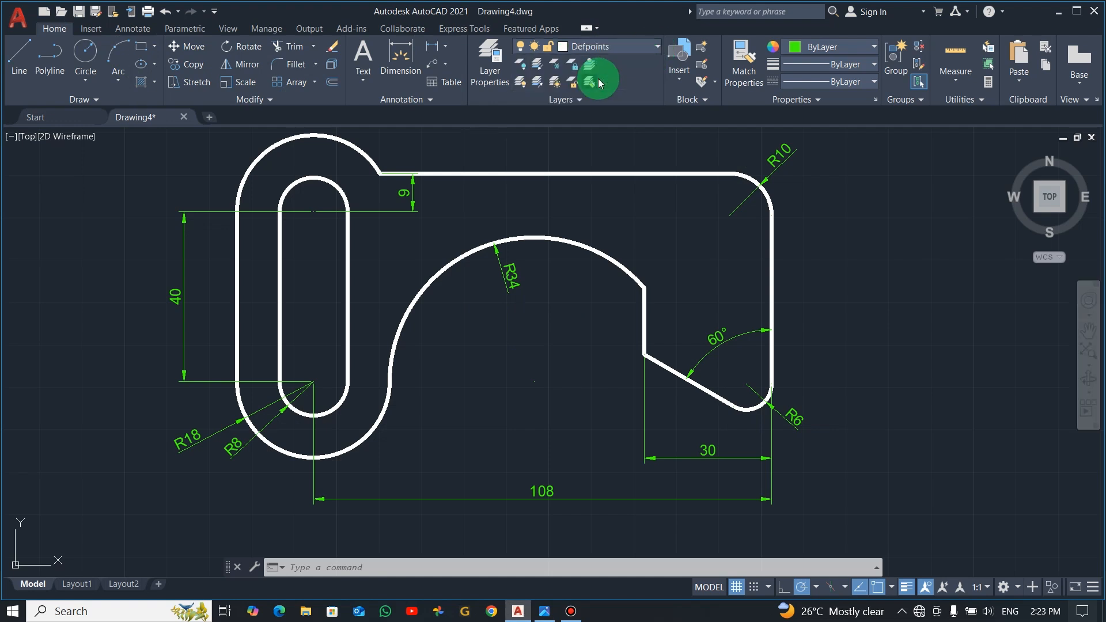
{"action": "left_click", "coordinate": [20, 58]}
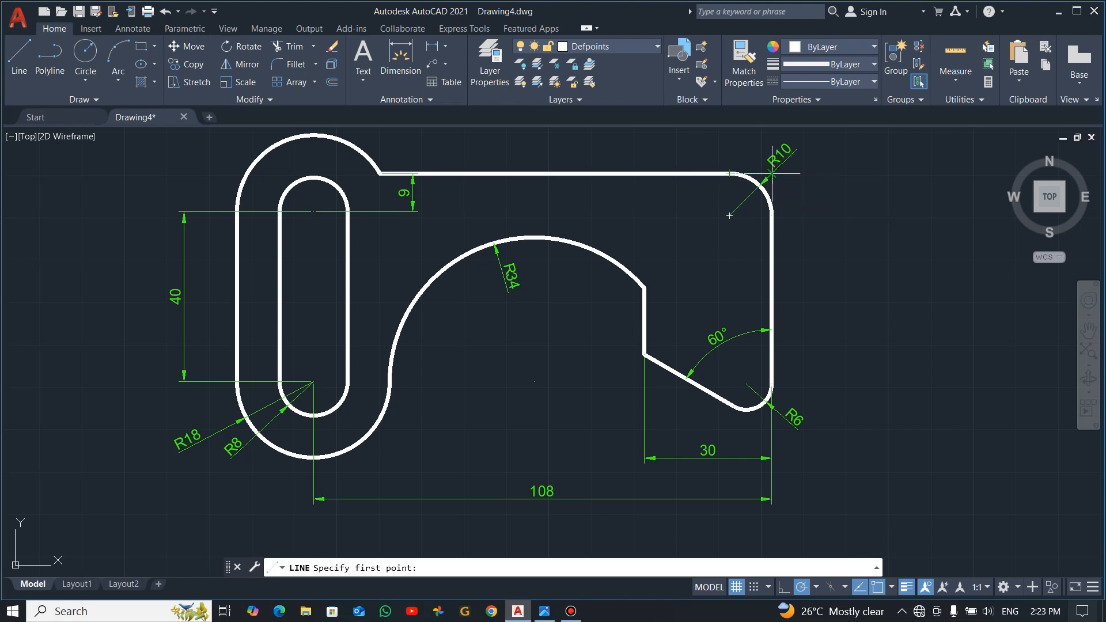
{"action": "left_click", "coordinate": [772, 173]}
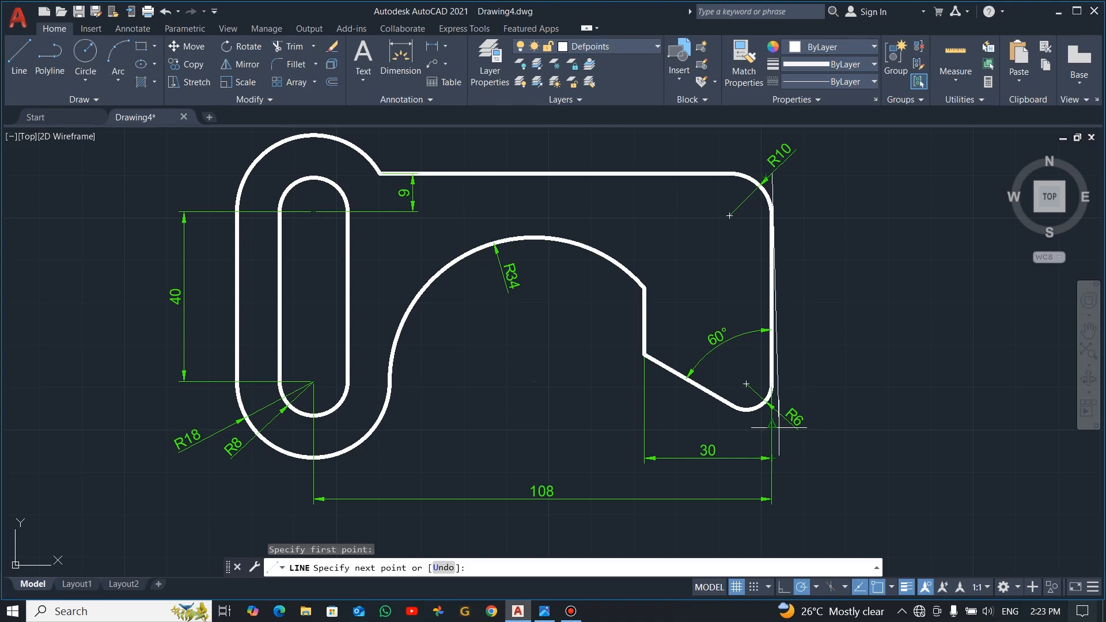
{"action": "key", "text": "alt+Tab"}
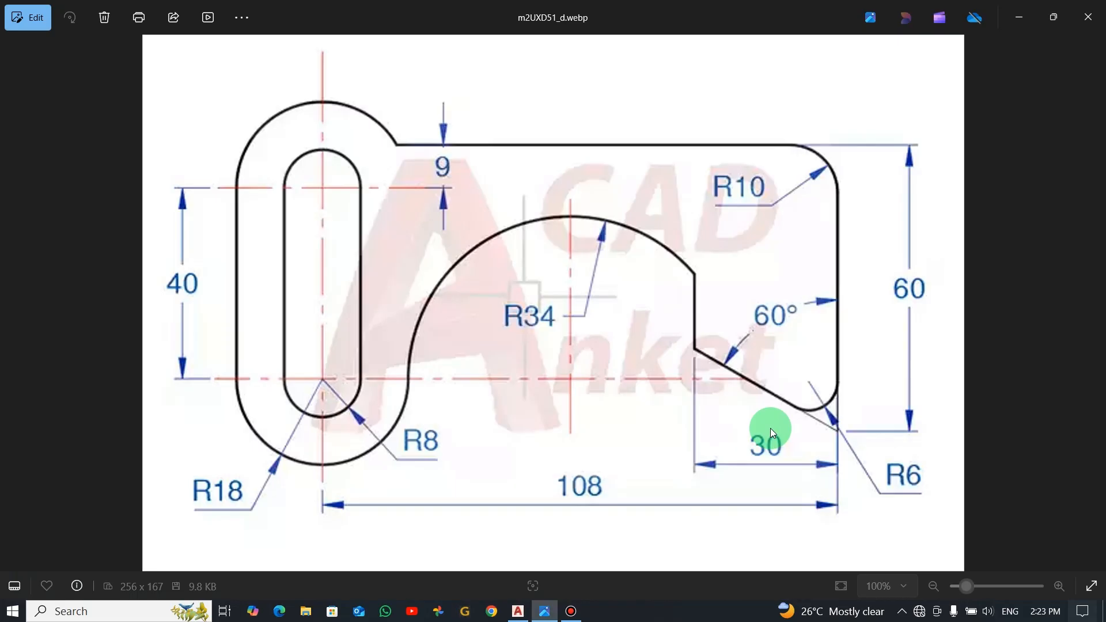
{"action": "key", "text": "alt+Tab"}
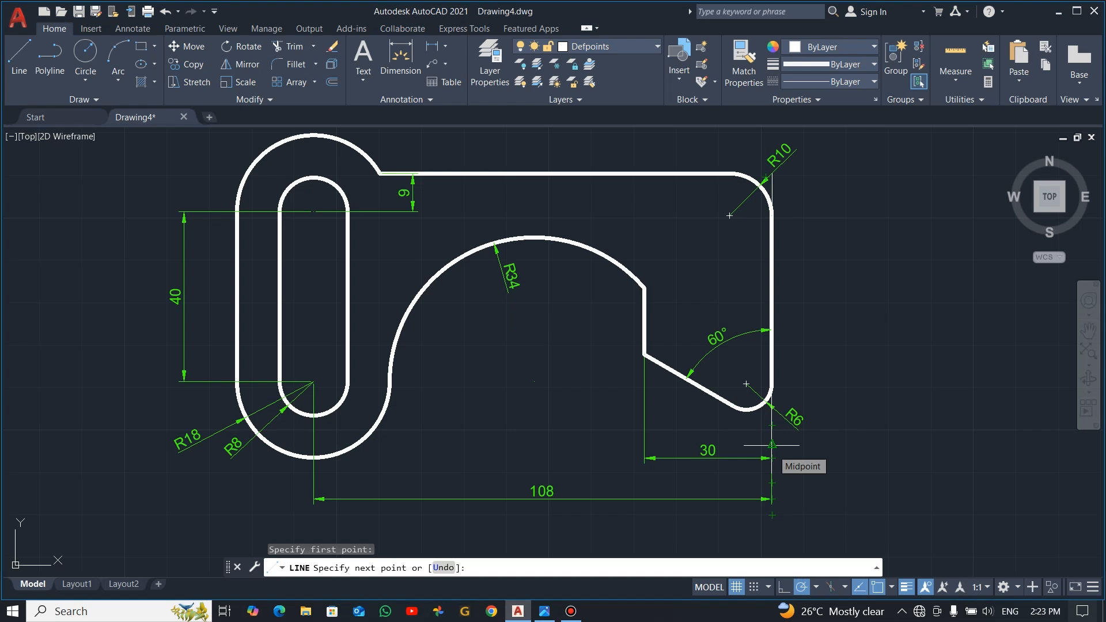
{"action": "key", "text": "Return"}
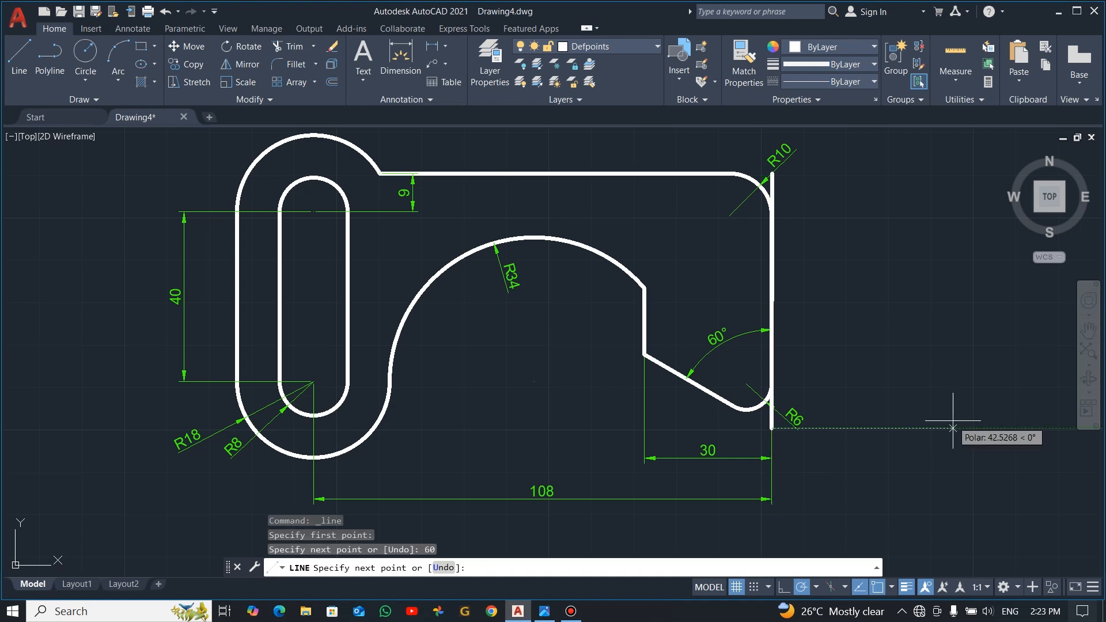
{"action": "key", "text": "Escape"}
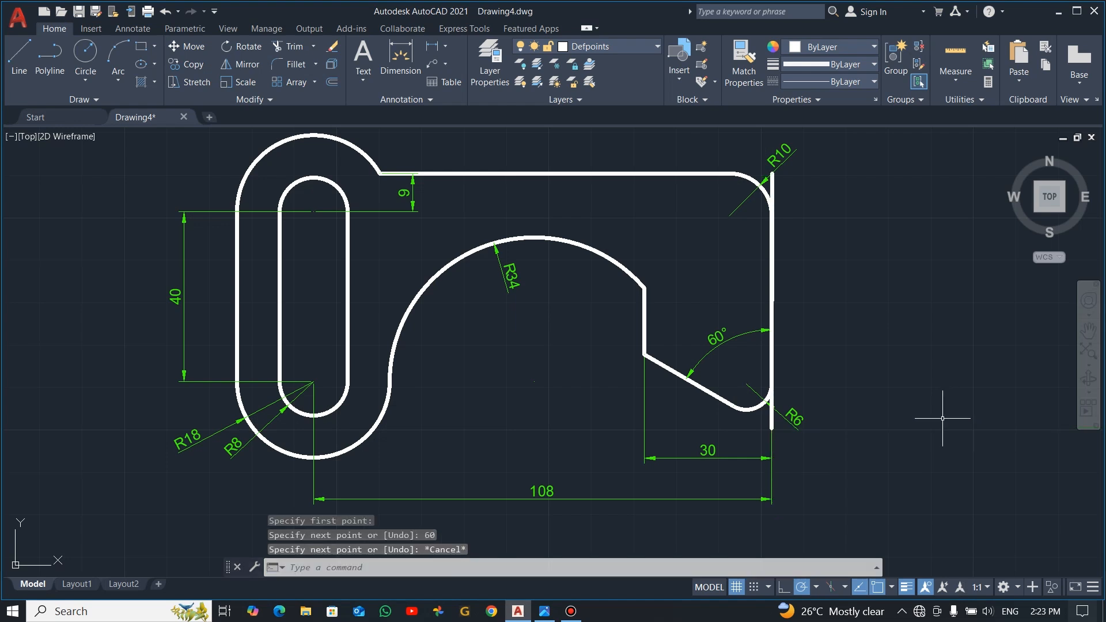
{"action": "left_click", "coordinate": [437, 50]}
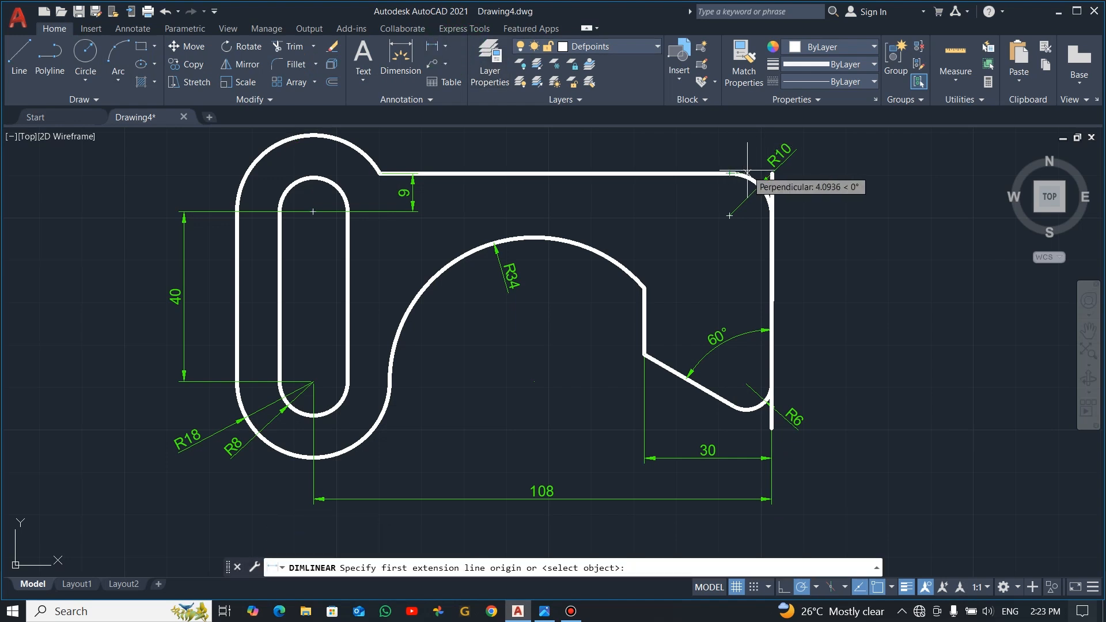
{"action": "left_click", "coordinate": [772, 173]}
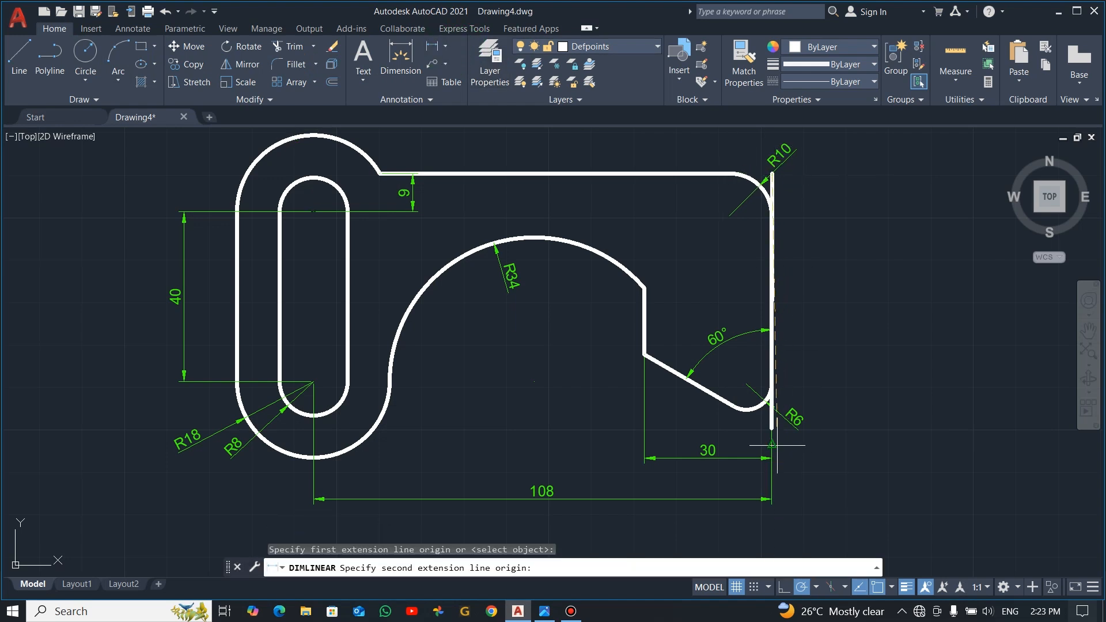
{"action": "left_click", "coordinate": [772, 428]}
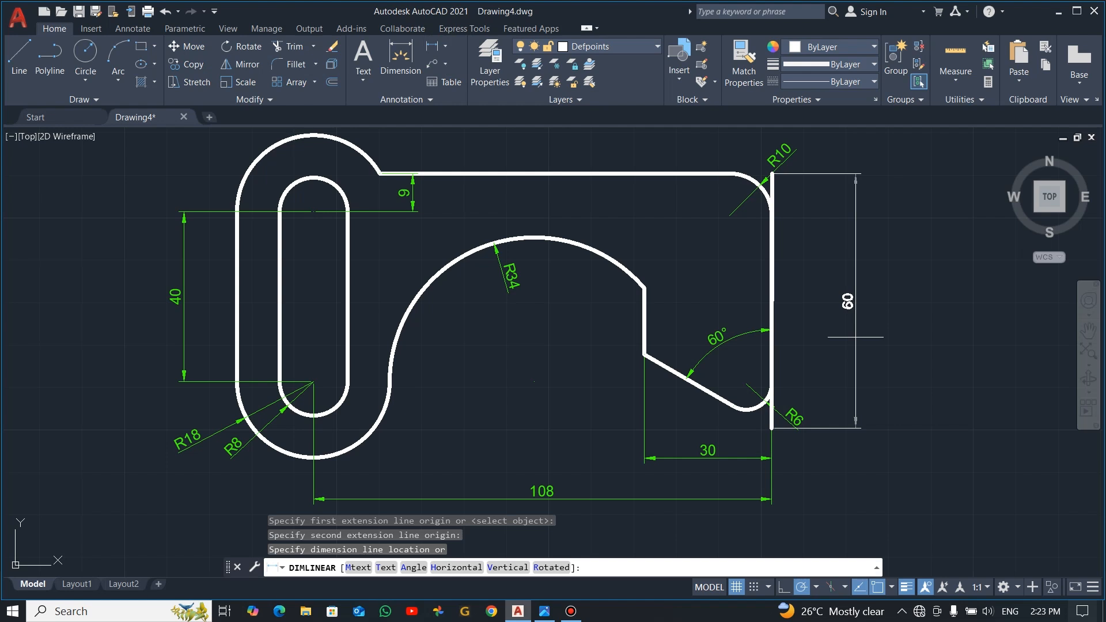
{"action": "key", "text": "Escape"}
Step: Make DIM the current layer and add a vertical linear dimension between the helper line's endpoints, placing it outside the plate's right edge
{"action": "left_click", "coordinate": [658, 47]}
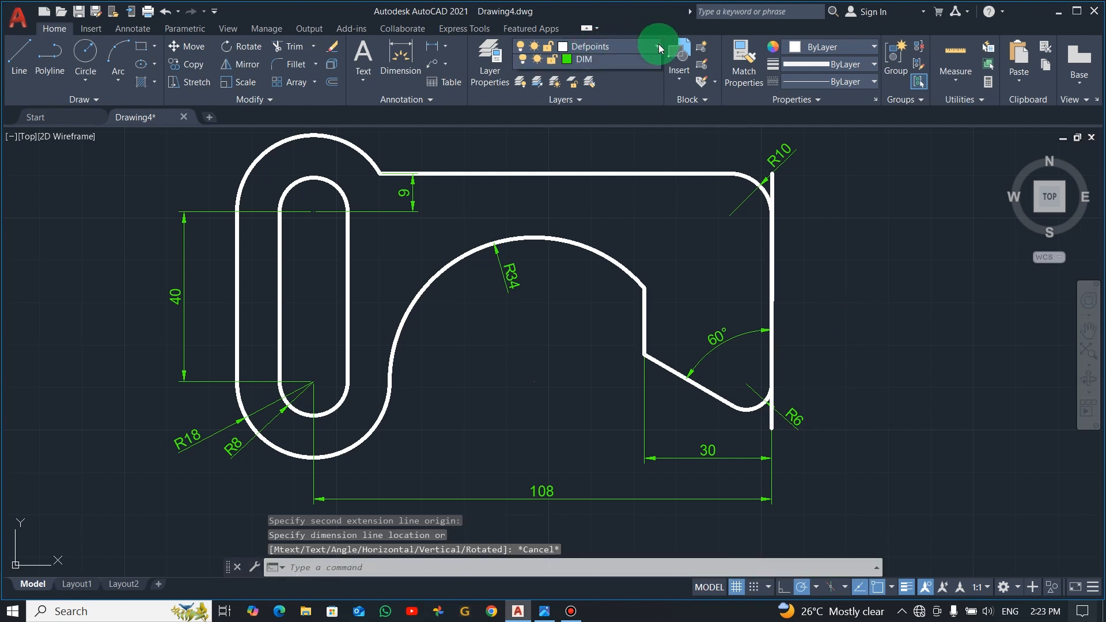
{"action": "left_click", "coordinate": [600, 98]}
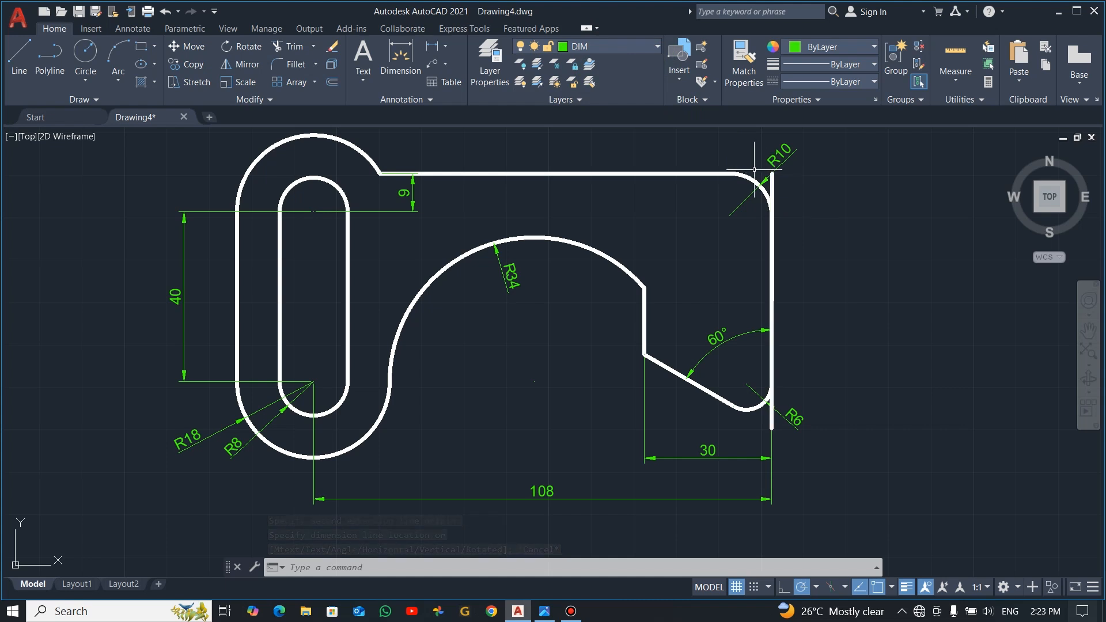
{"action": "left_click", "coordinate": [430, 48]}
{"action": "left_click", "coordinate": [772, 173]}
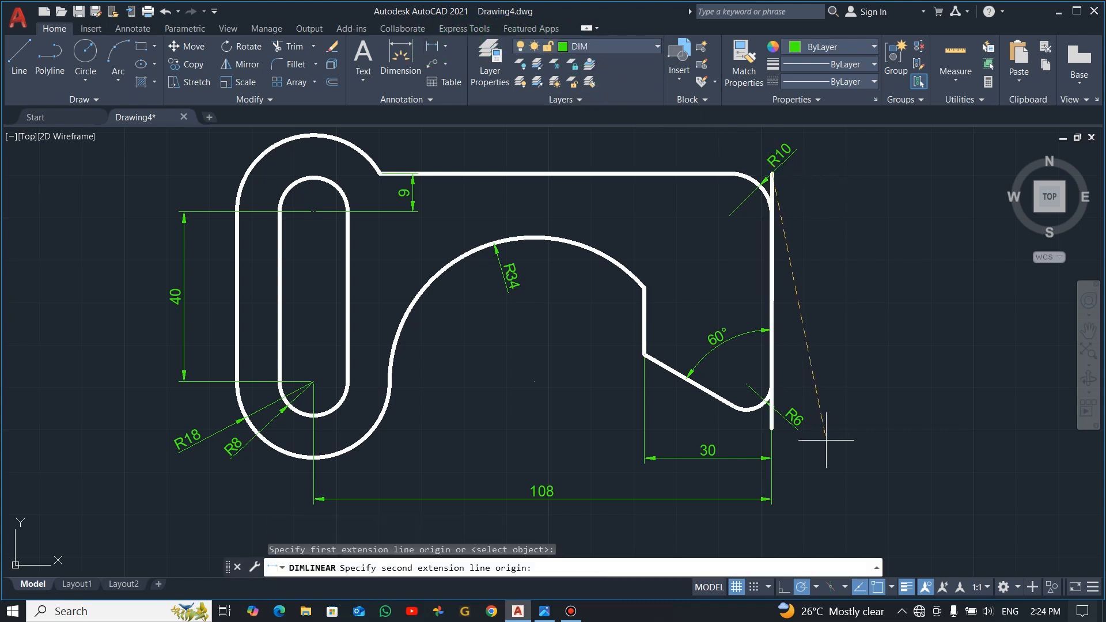
{"action": "left_click", "coordinate": [772, 427]}
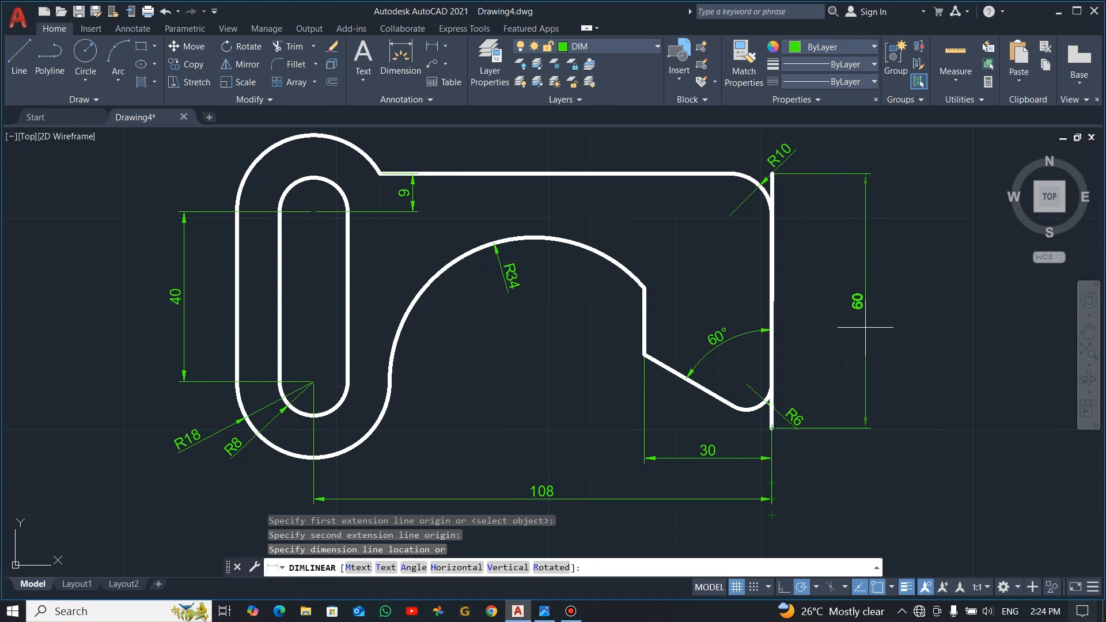
{"action": "left_click", "coordinate": [864, 304]}
Step: Erase the vertical helper line along the plate's right edge
{"action": "key", "text": "Escape"}
{"action": "left_click", "coordinate": [772, 199]}
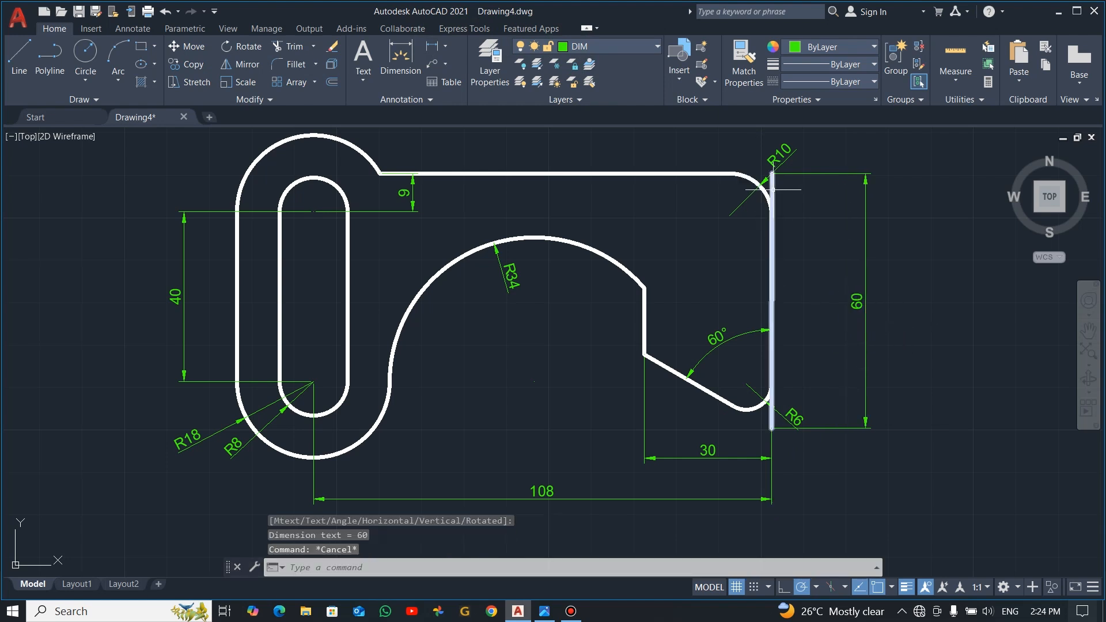
{"action": "key", "text": "Delete"}
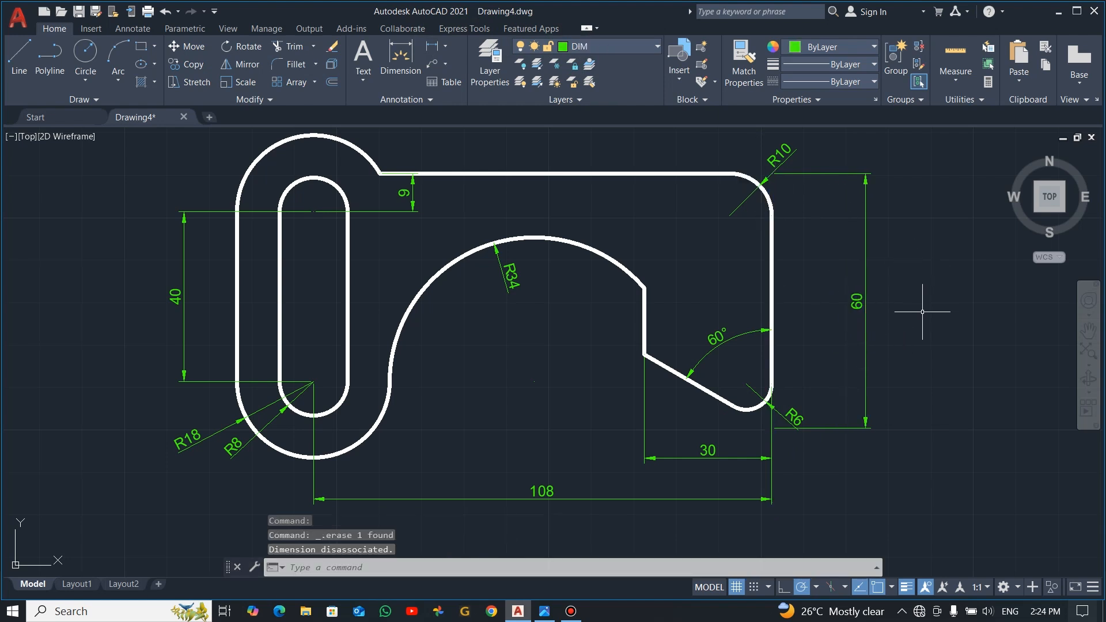